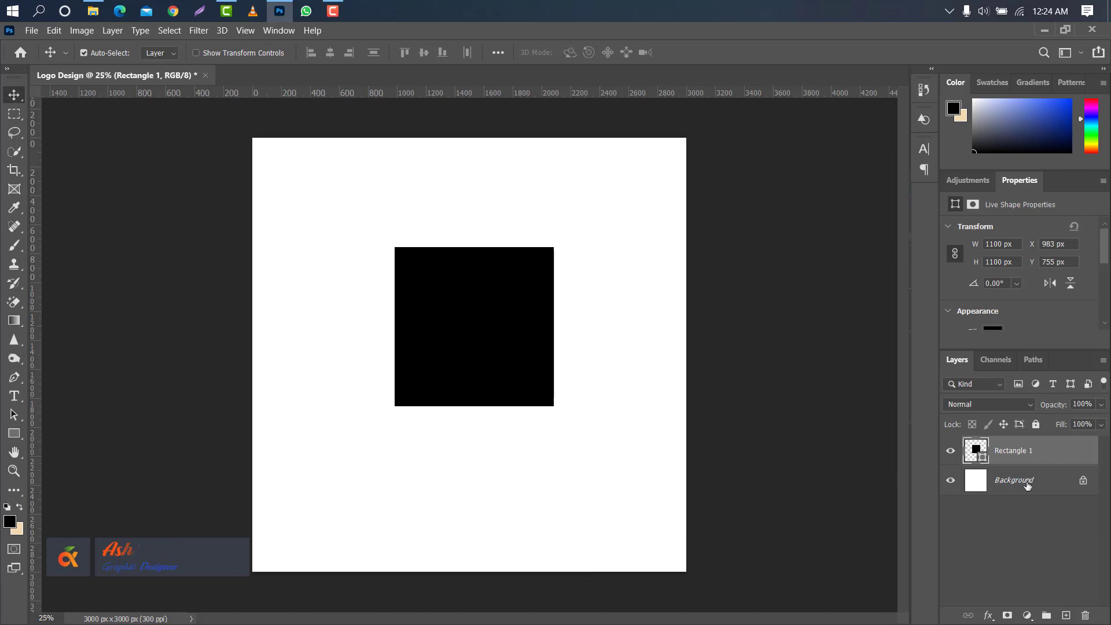
Change the fill colour of the black square to red ff0000.
double_click(976, 459)
type("ff0000")
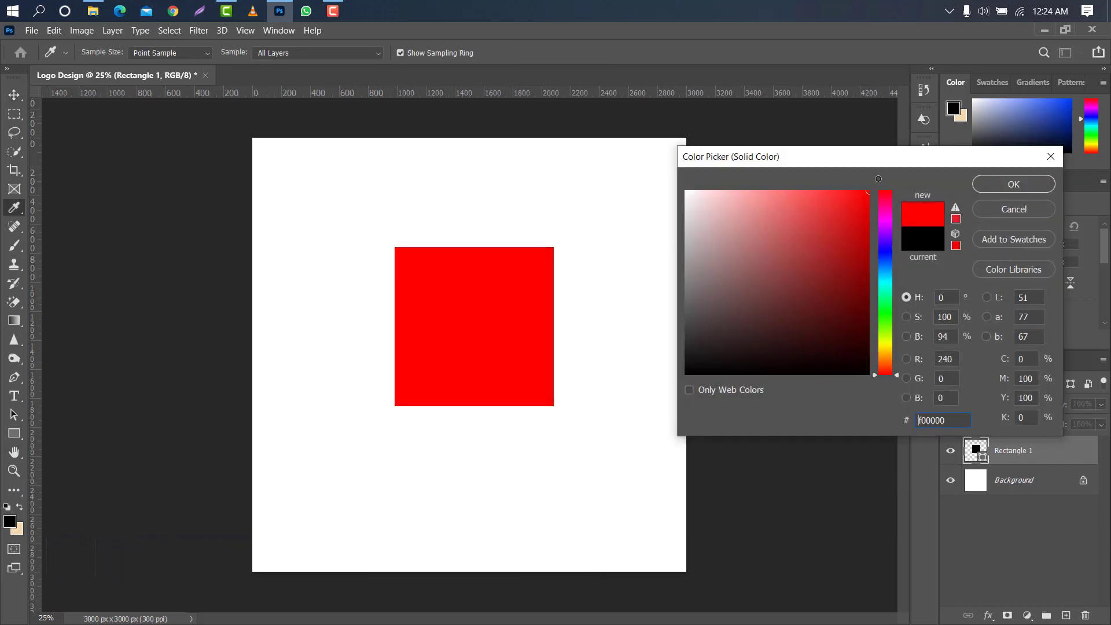
left_click(1013, 184)
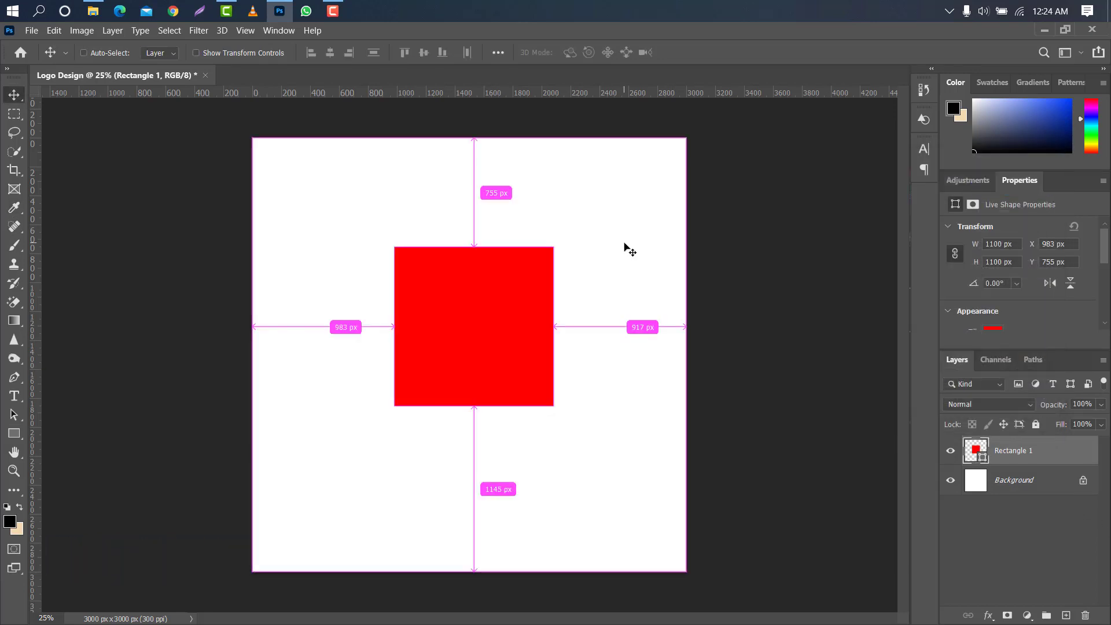
Rotate the red square 45 degrees into a diamond and centre it on the canvas.
key("ctrl+t")
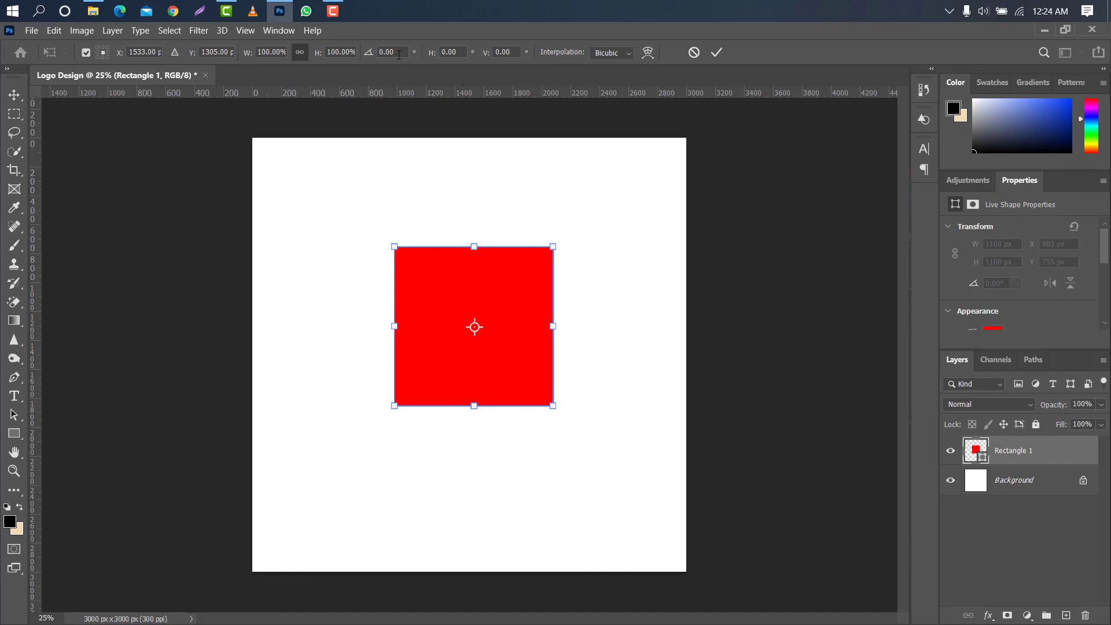
type("45")
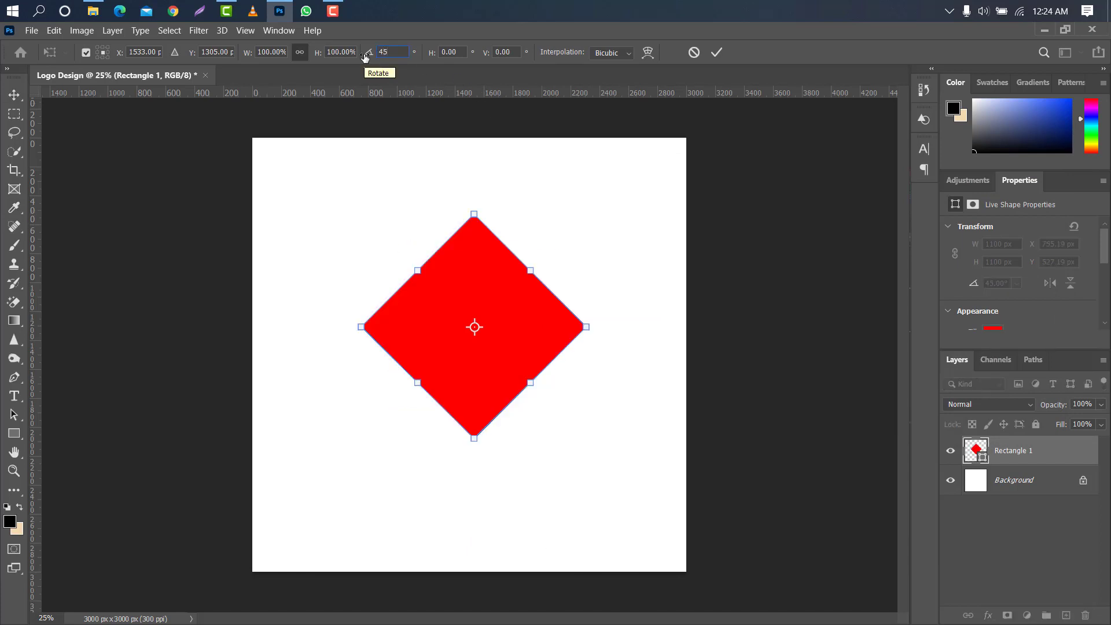
left_click(716, 52)
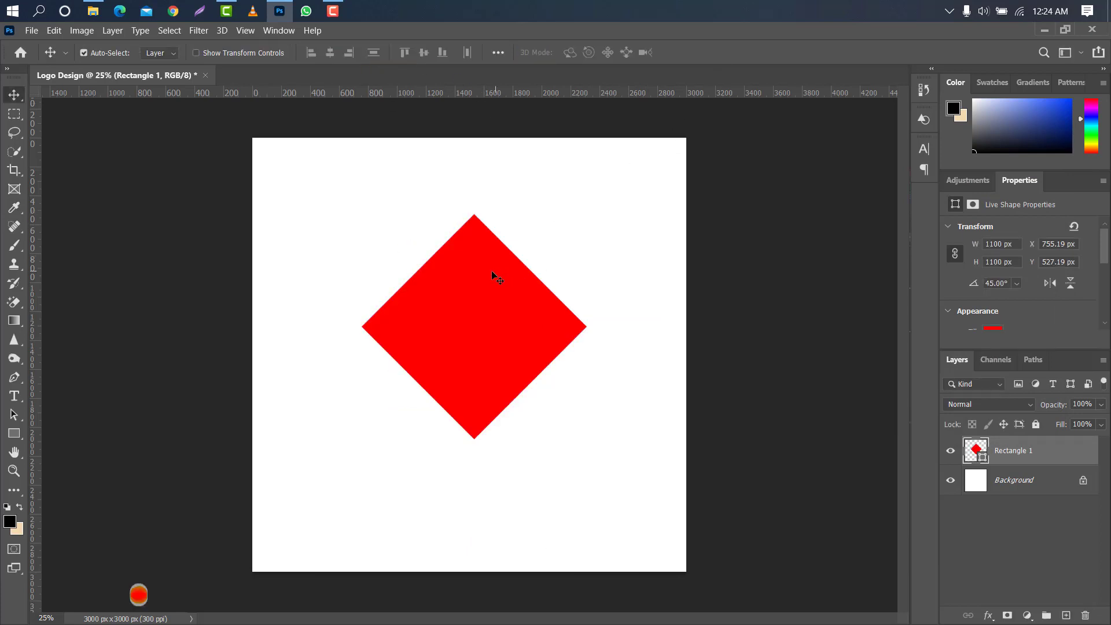
left_click_drag(491, 270, 485, 283)
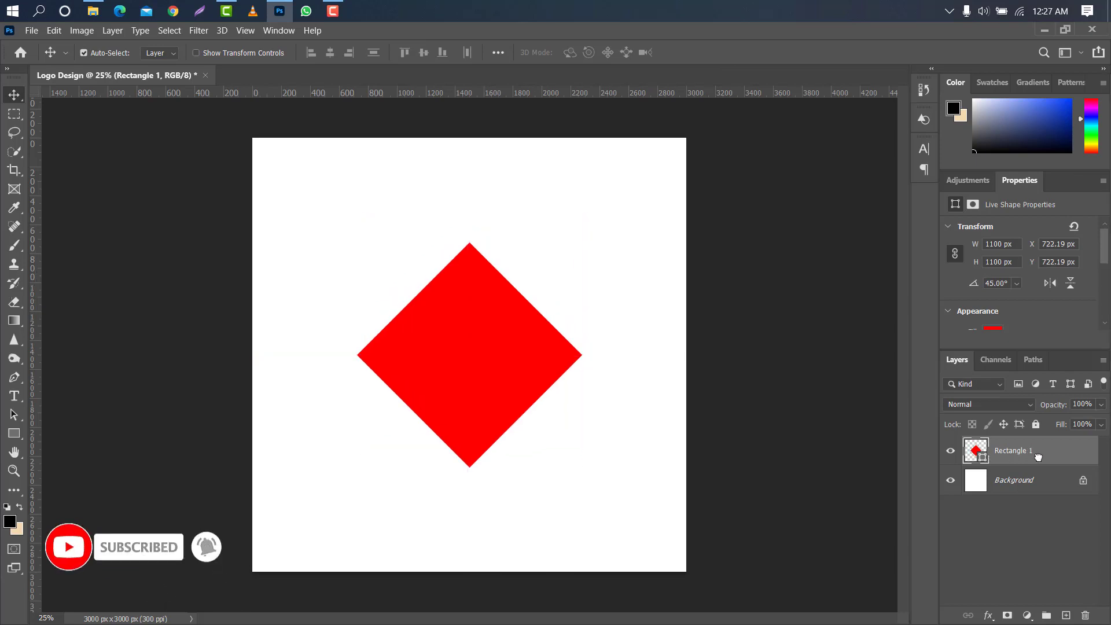
Duplicate the red diamond layer and fill the copy with black.
left_click_drag(1035, 453, 1066, 615)
double_click(980, 457)
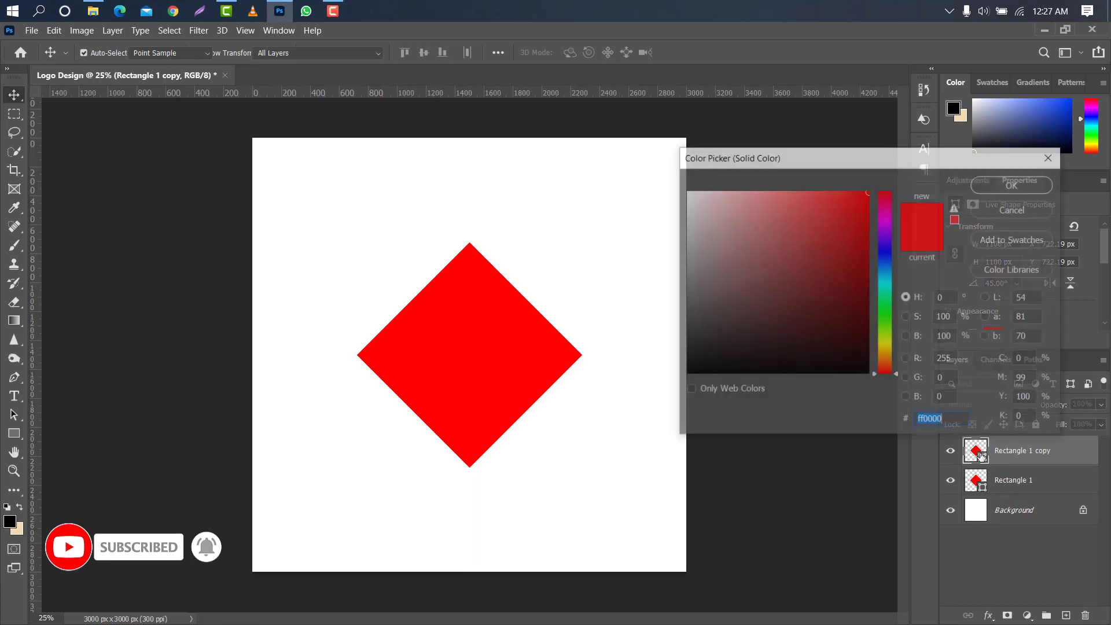
left_click_drag(803, 302, 601, 394)
left_click(987, 191)
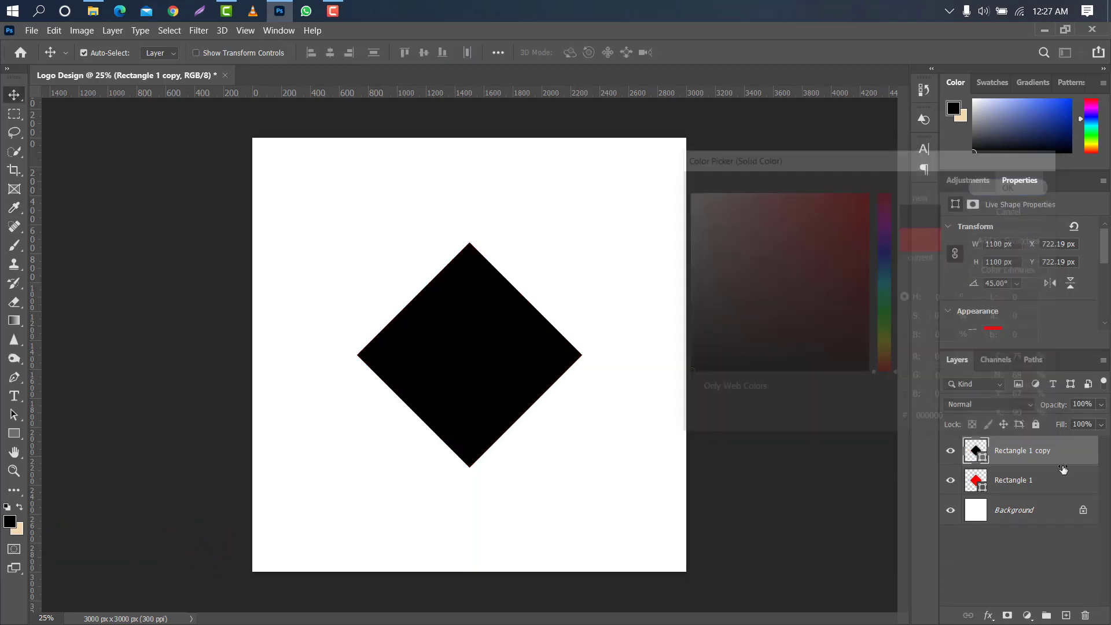
Duplicate the black diamond layer and recolour the new copy a lighter, muted red.
left_click_drag(1036, 454, 1066, 614)
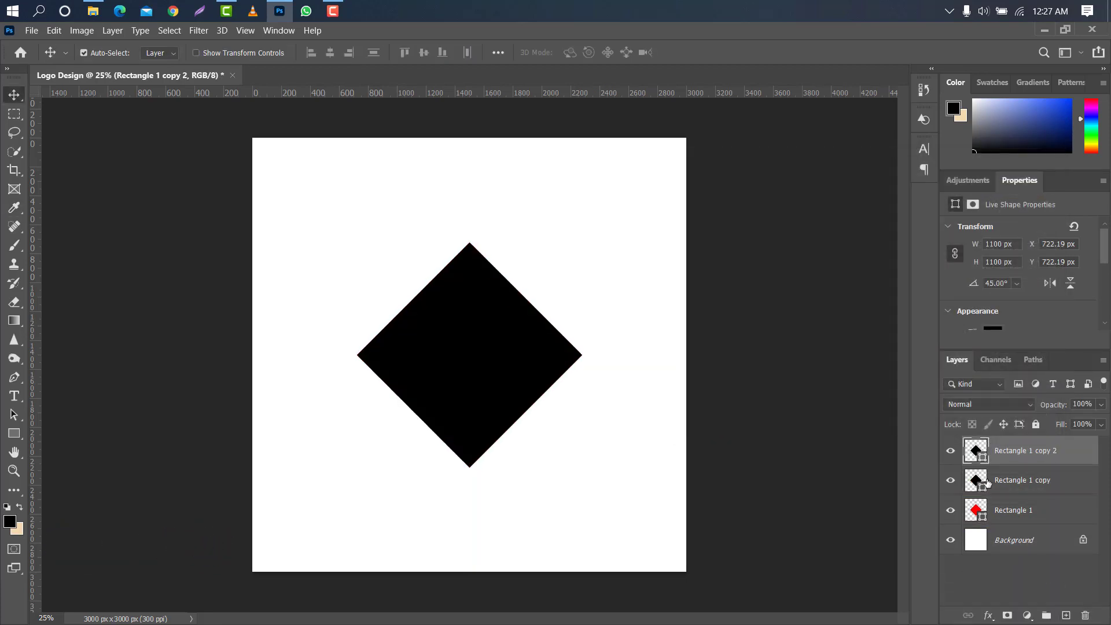
double_click(983, 458)
left_click(813, 209)
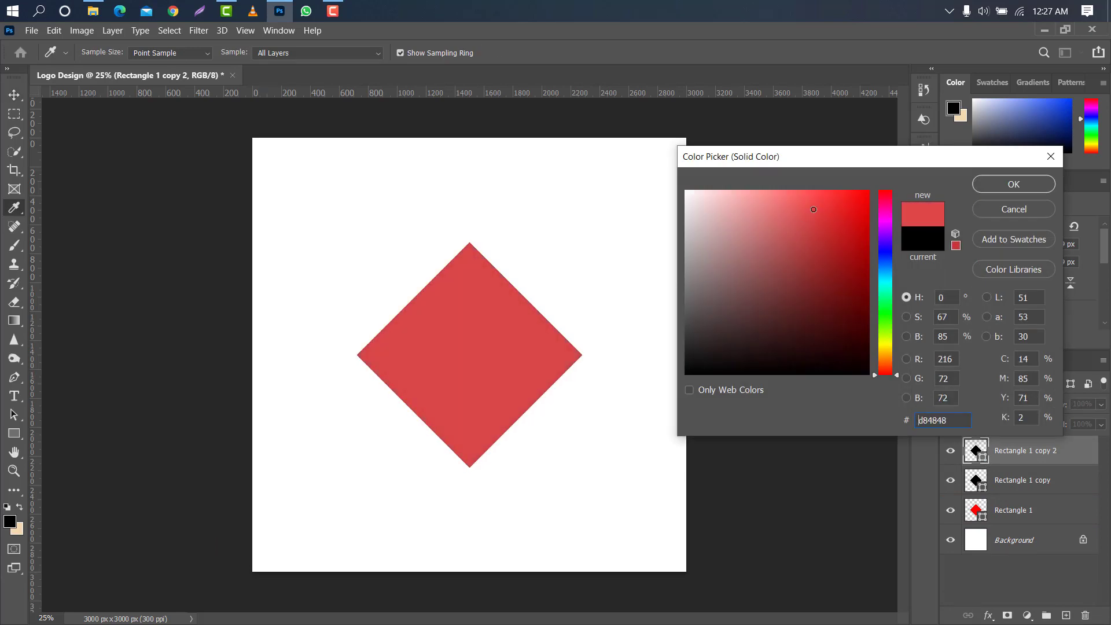
left_click(1014, 184)
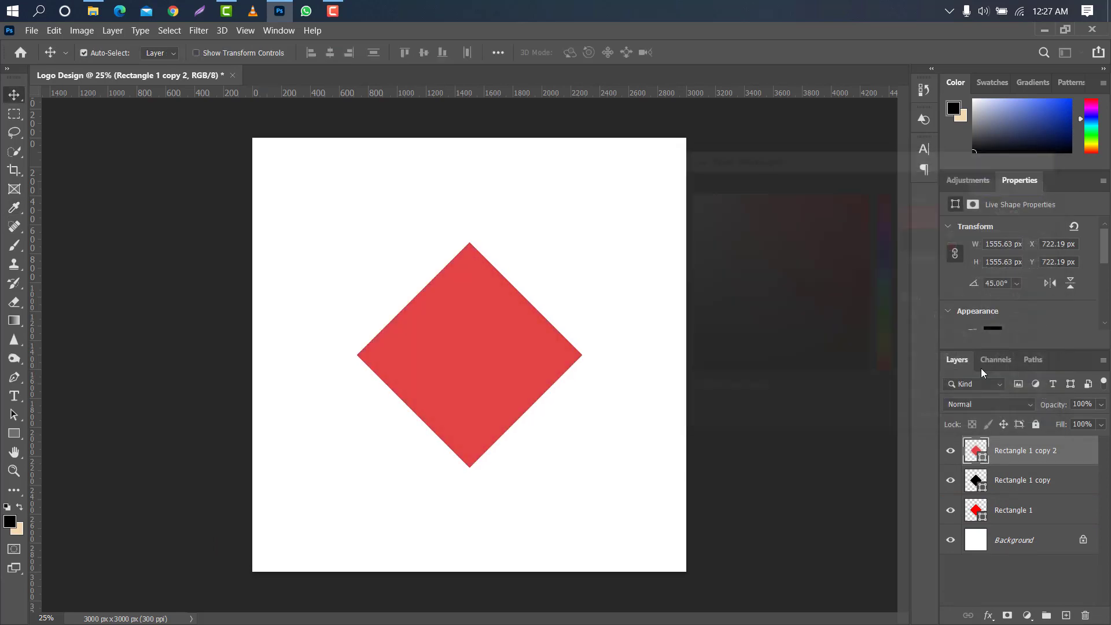
With the lighter red copy hidden, scale the black diamond to about 50% and centre it on the red diamond.
left_click(951, 451)
left_click(1060, 483)
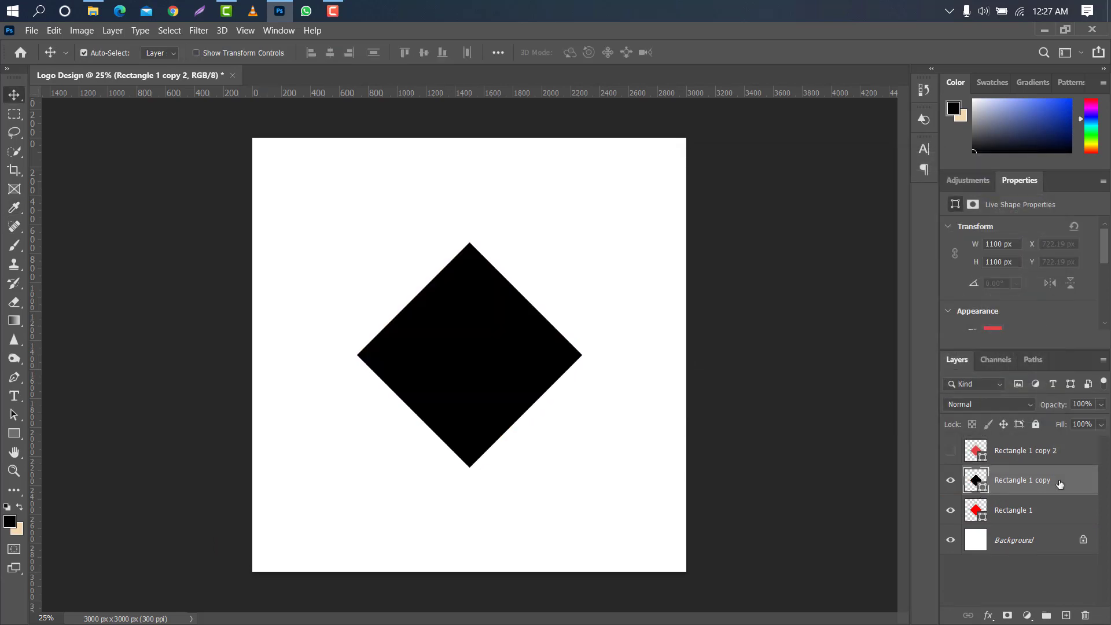
key("ctrl+t")
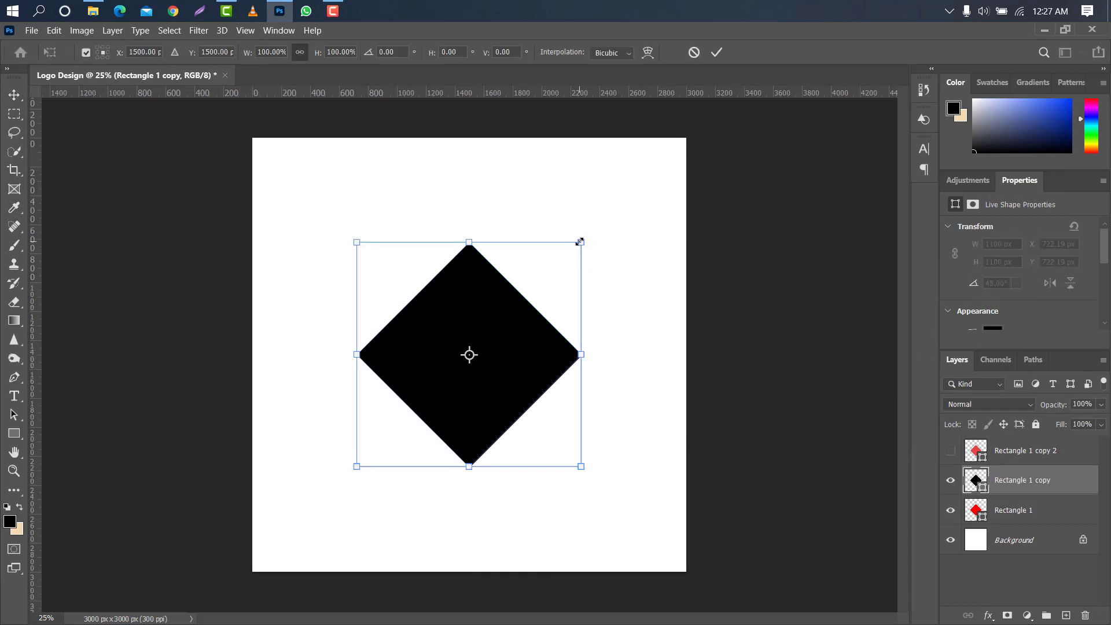
left_click_drag(580, 241, 469, 354)
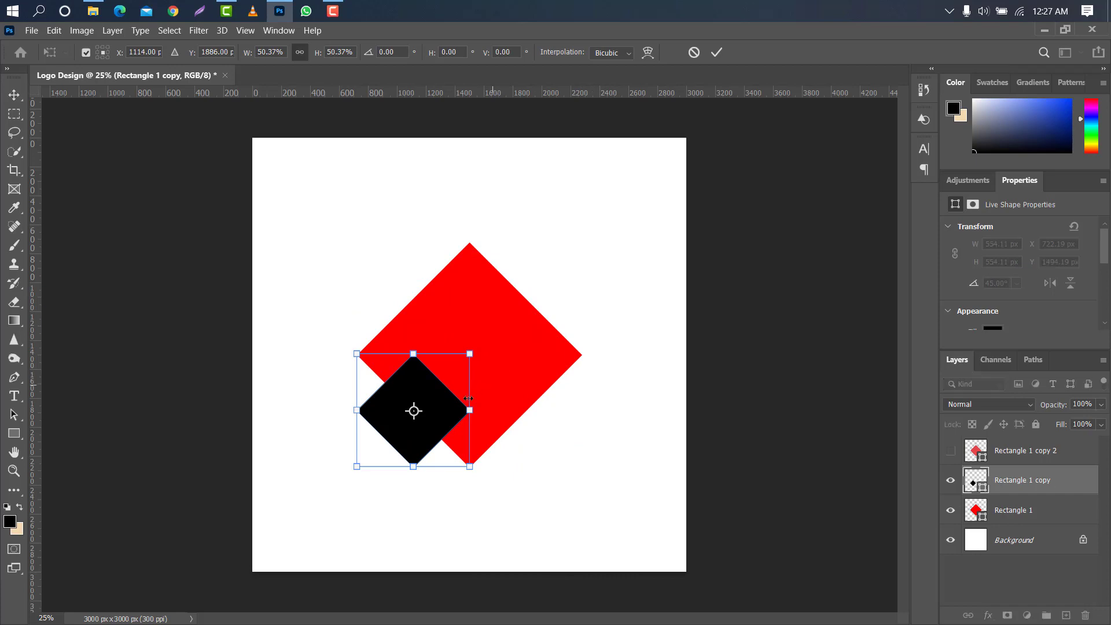
left_click_drag(444, 408, 502, 355)
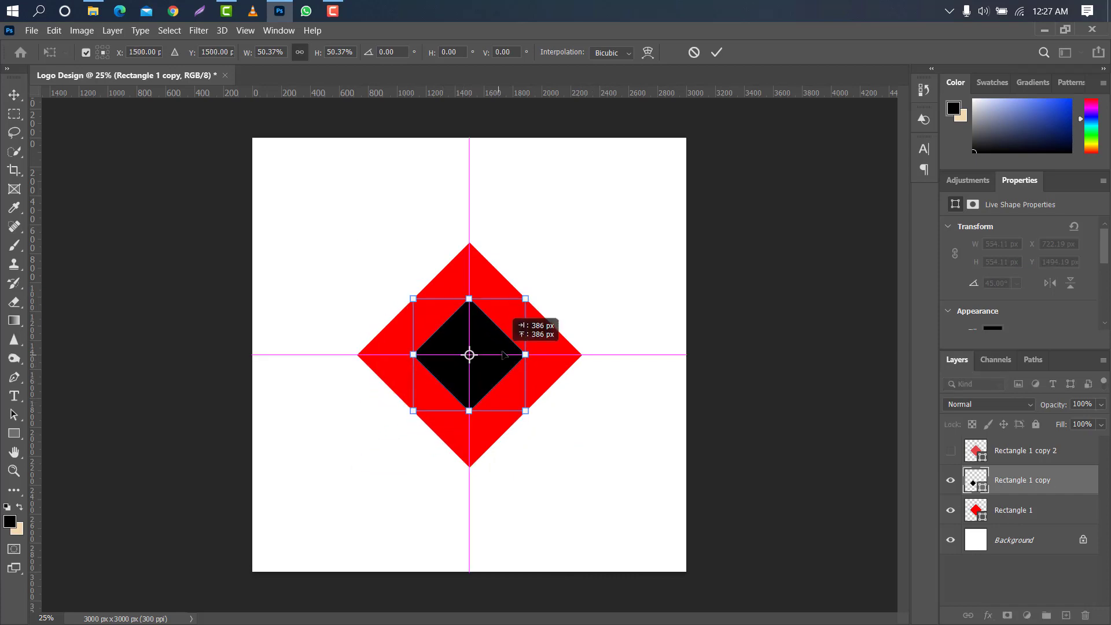
left_click(716, 52)
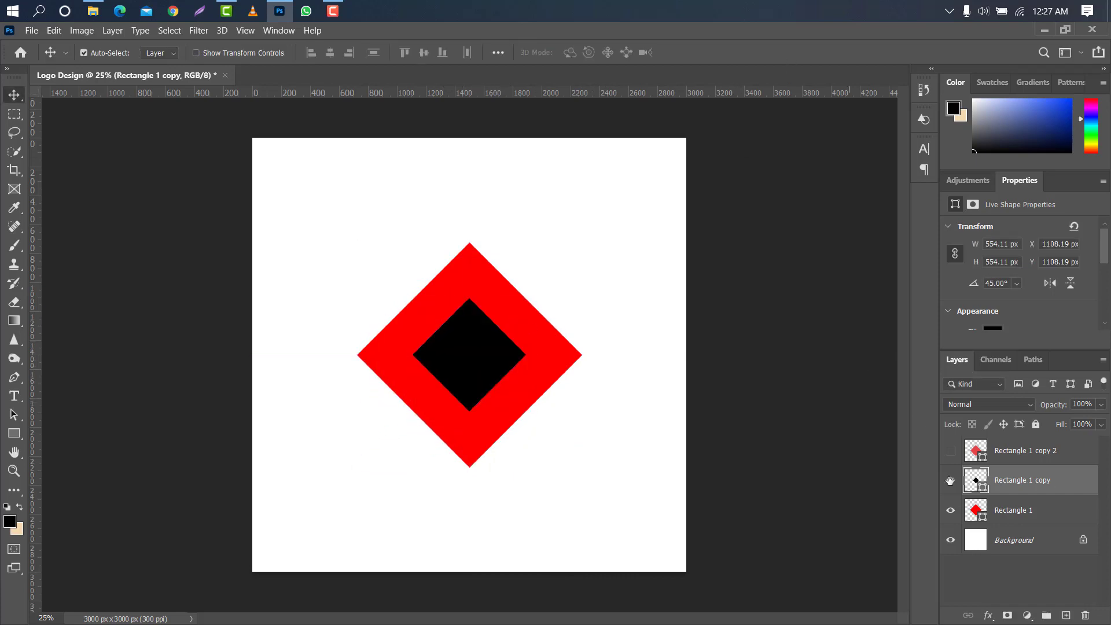
Rasterize the red diamond layer, cut the black diamond's outline out of it, and delete the black diamond layer.
left_click(990, 491, "ctrl")
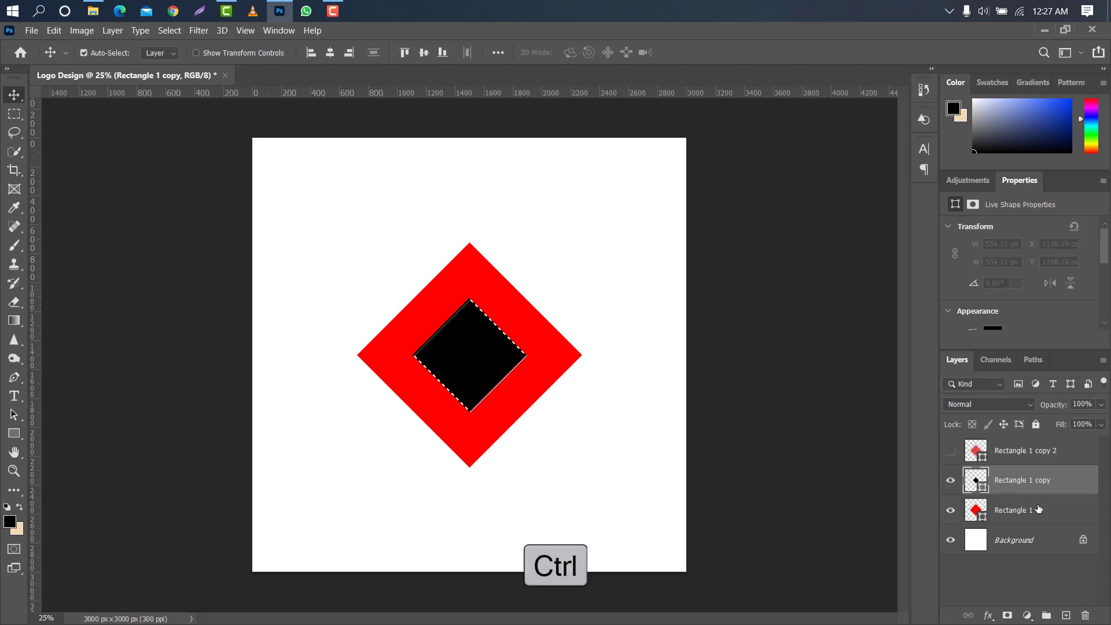
left_click(987, 510)
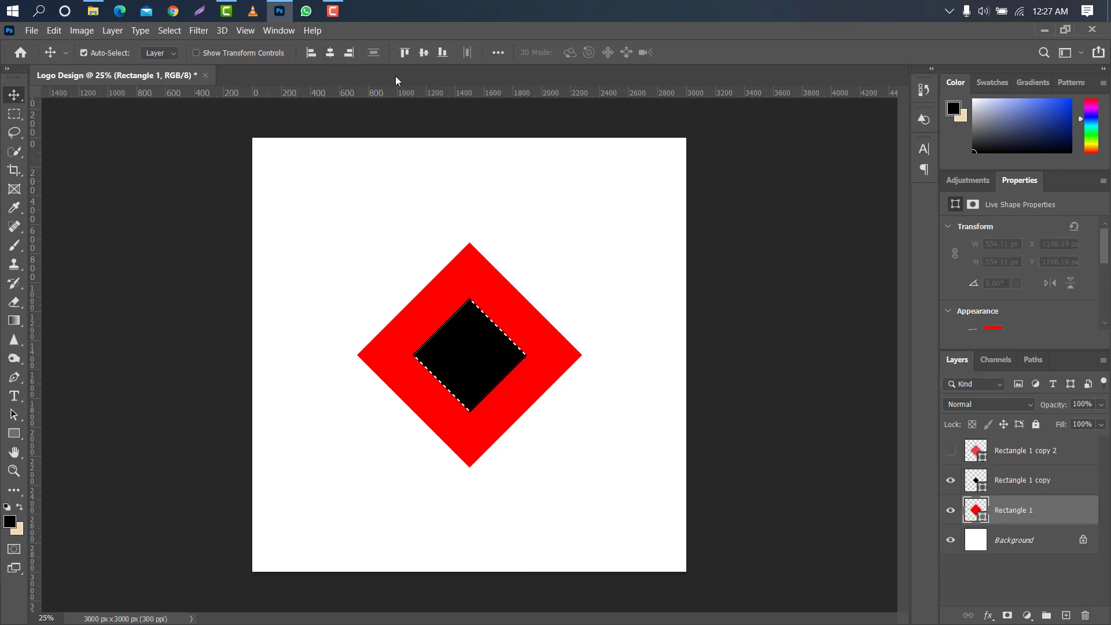
left_click(424, 52)
right_click(1054, 505)
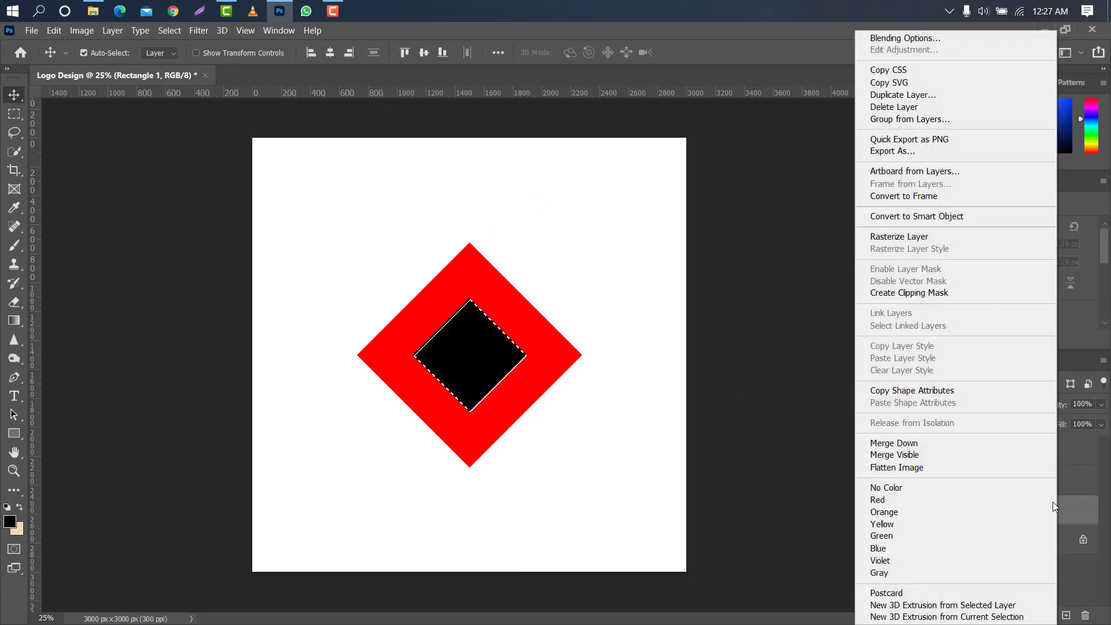
left_click(900, 238)
key("Delete")
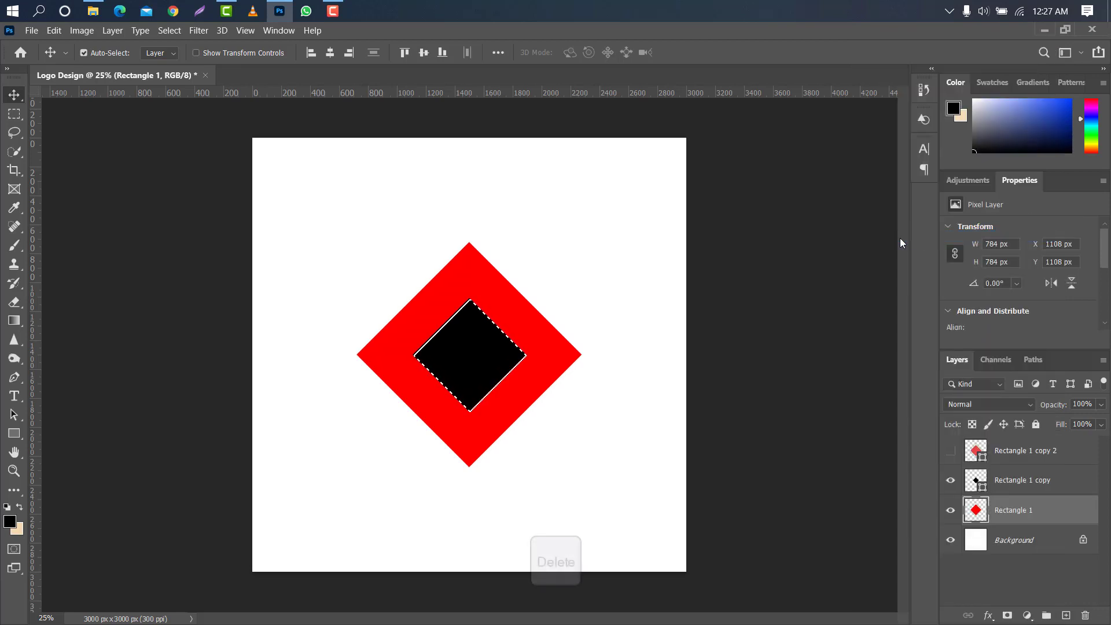
left_click_drag(1070, 488, 1086, 615)
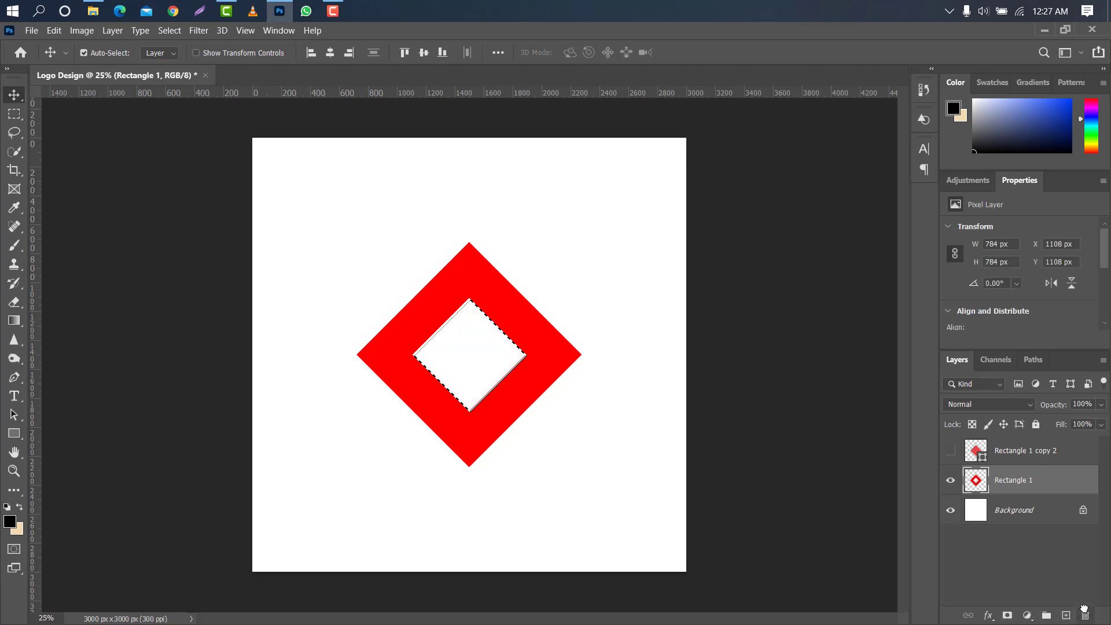
key("ctrl+d")
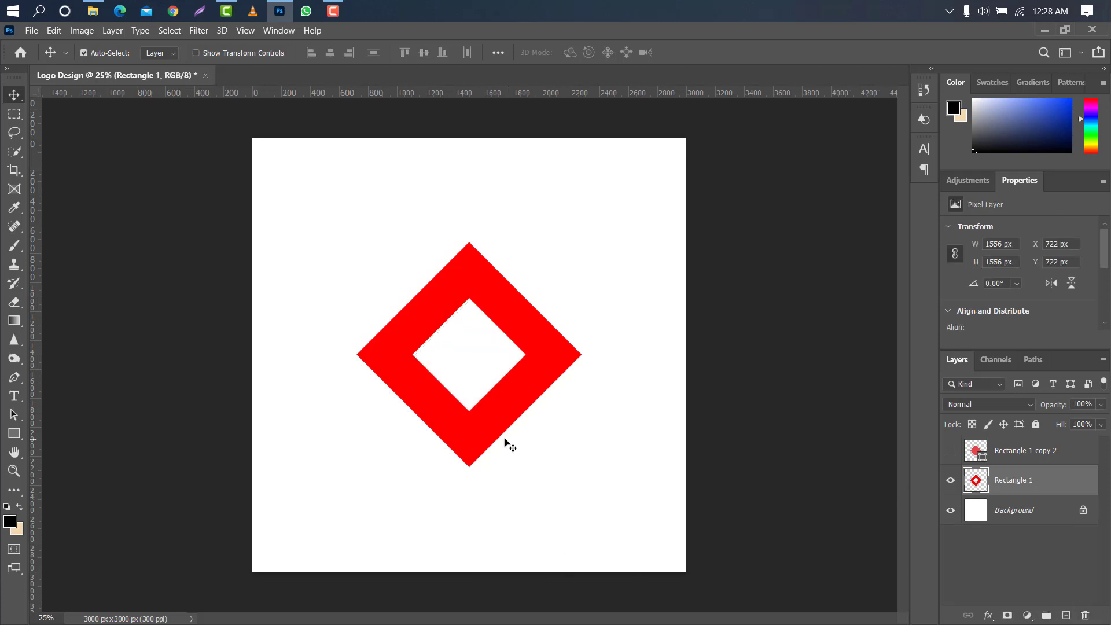
Place one vertical and one horizontal guide crossing at the centre of the diamond ring.
left_click_drag(82, 357, 470, 357)
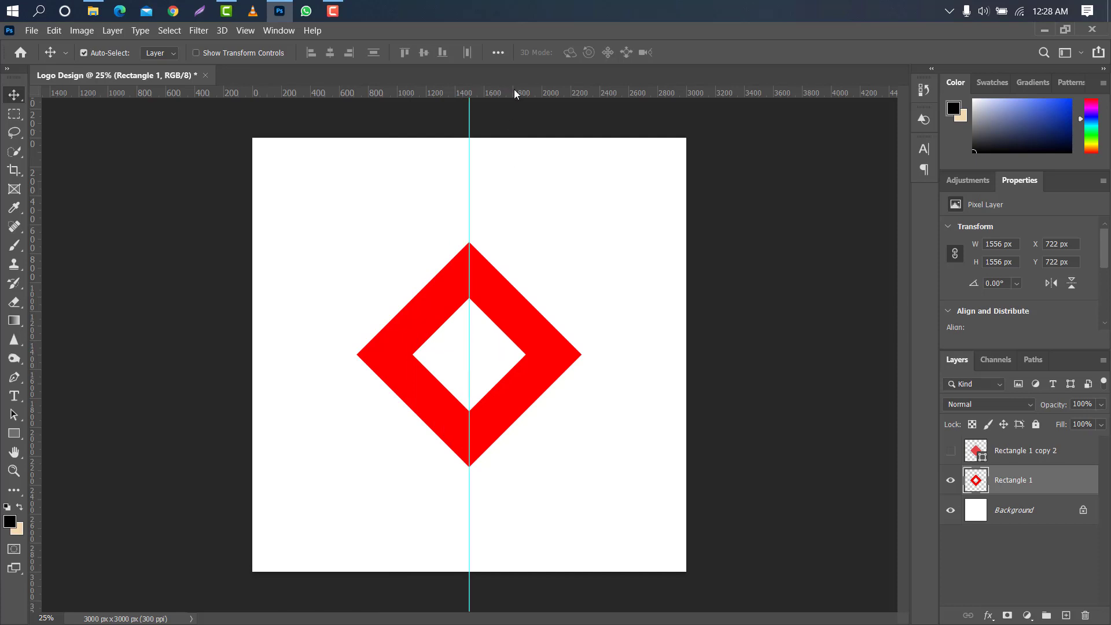
left_click_drag(514, 93, 511, 354)
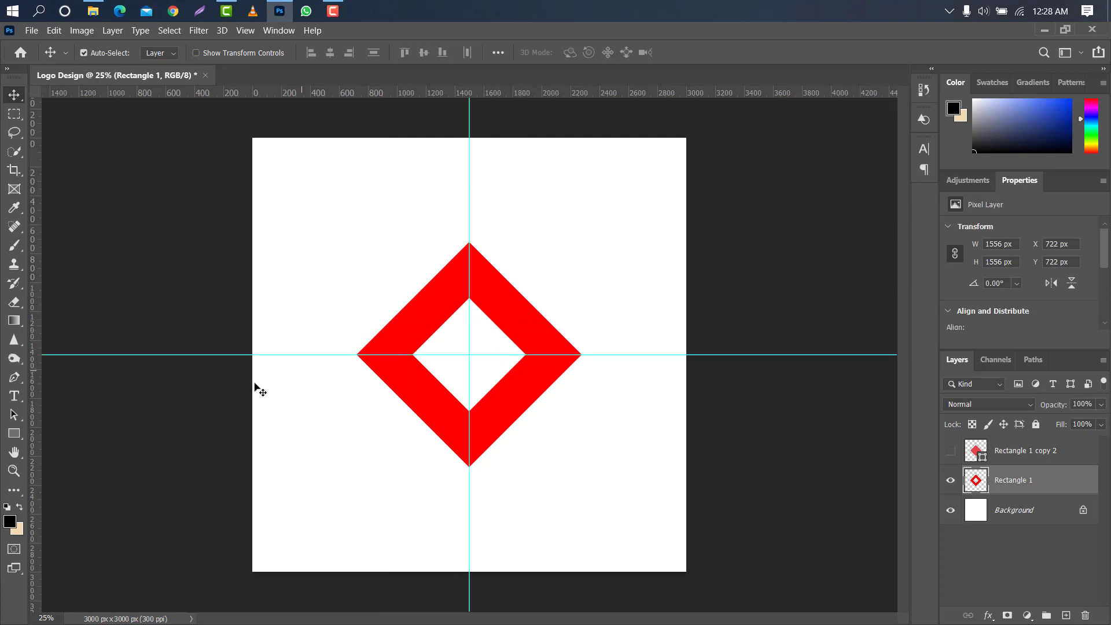
Draw a closed four-point Pen path around the lower-left quarter of the red diamond ring, following the centre guides.
left_click_drag(15, 377, 56, 380)
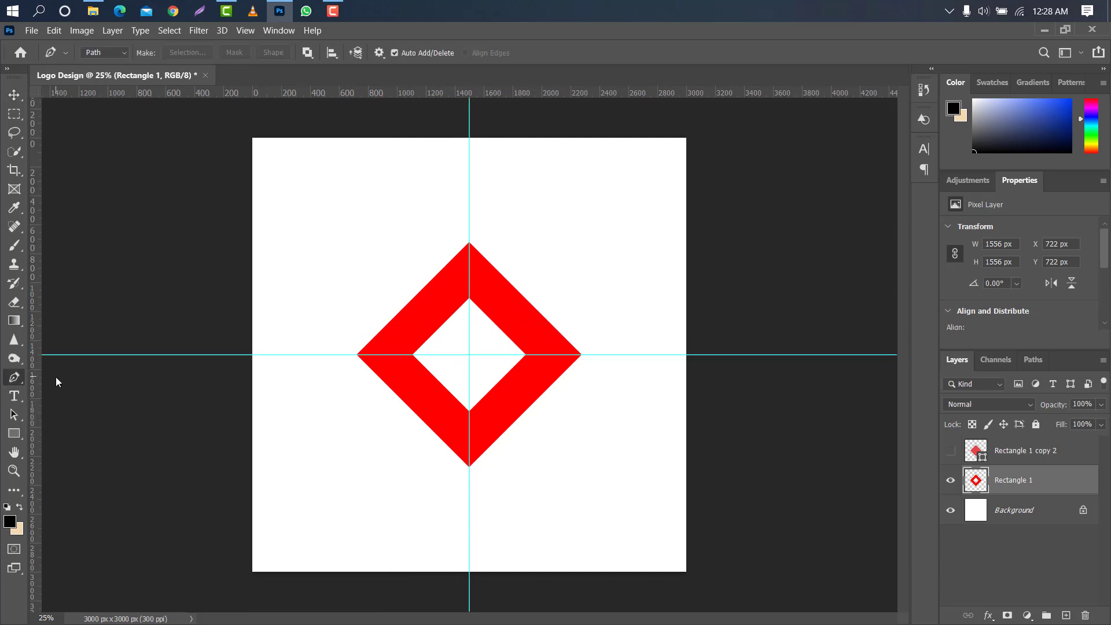
left_click(110, 53)
left_click(99, 75)
scroll(344, 368, "up", 3)
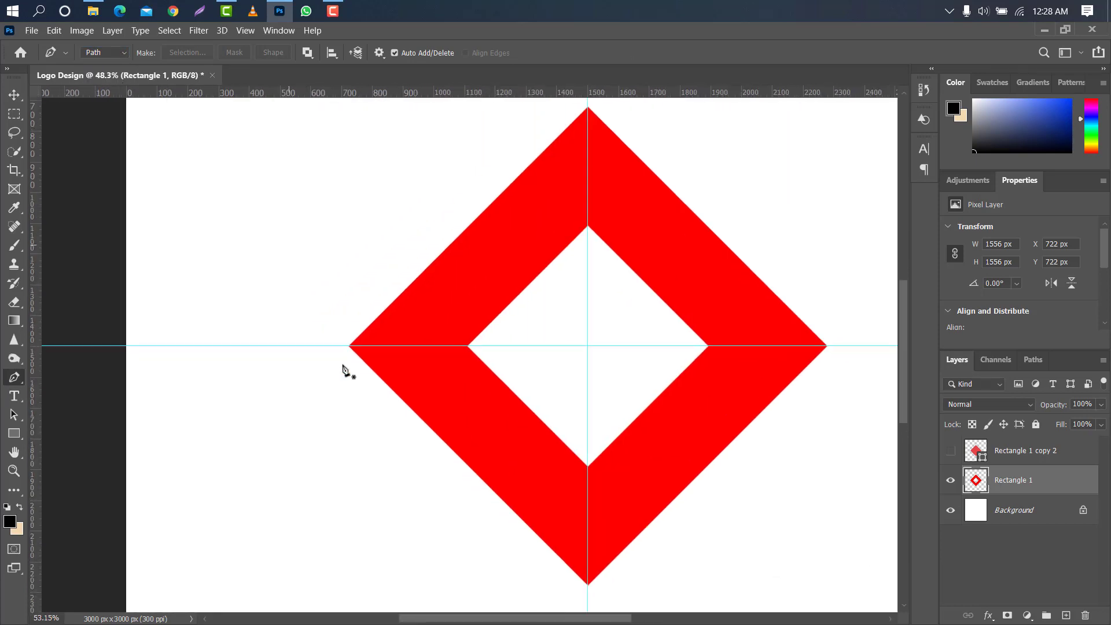
scroll(346, 371, "up", 1)
left_click(340, 342)
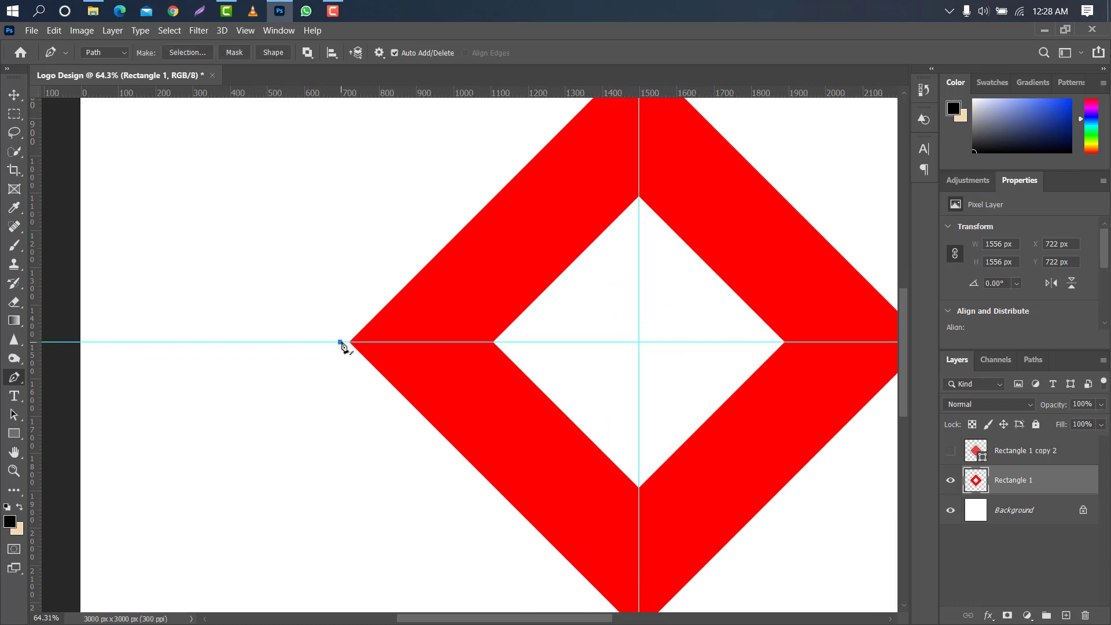
left_click(507, 342)
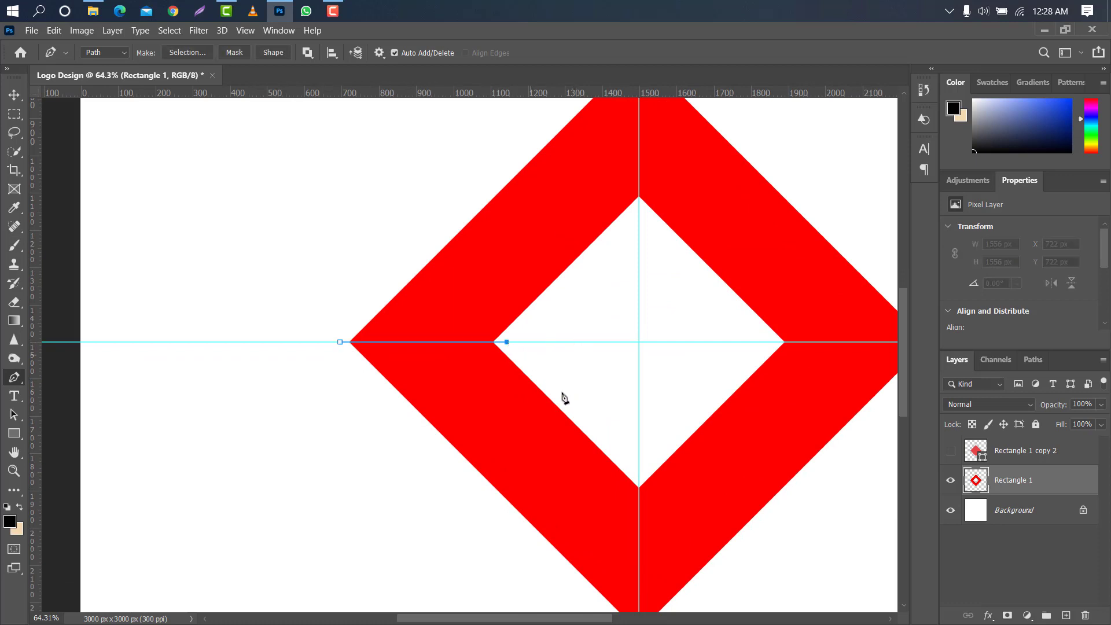
left_click(639, 472)
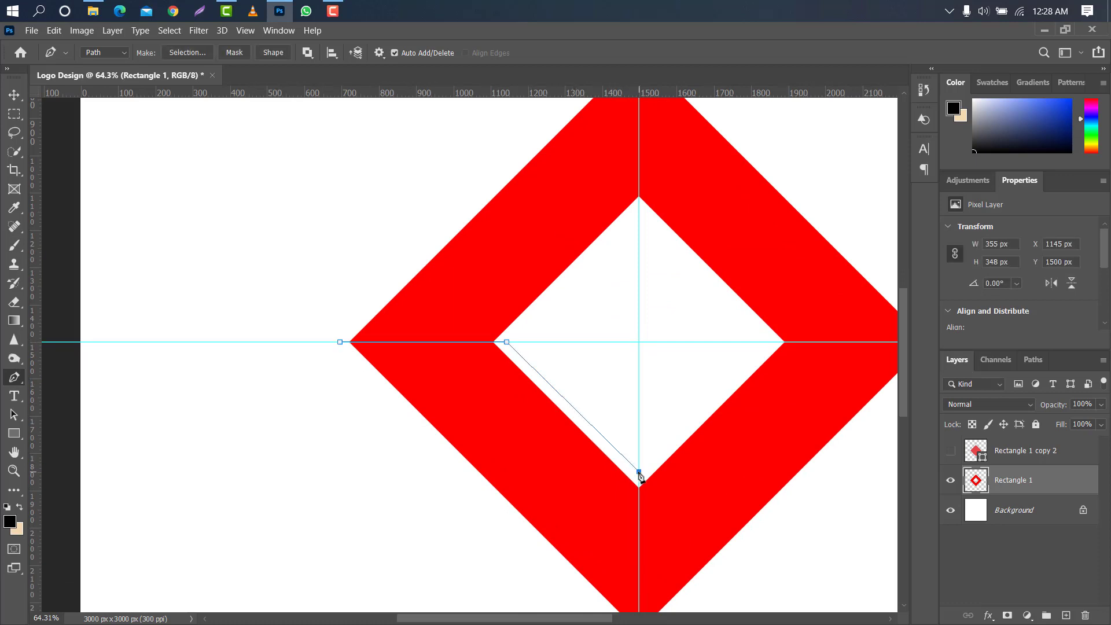
left_click_drag(900, 334, 904, 363)
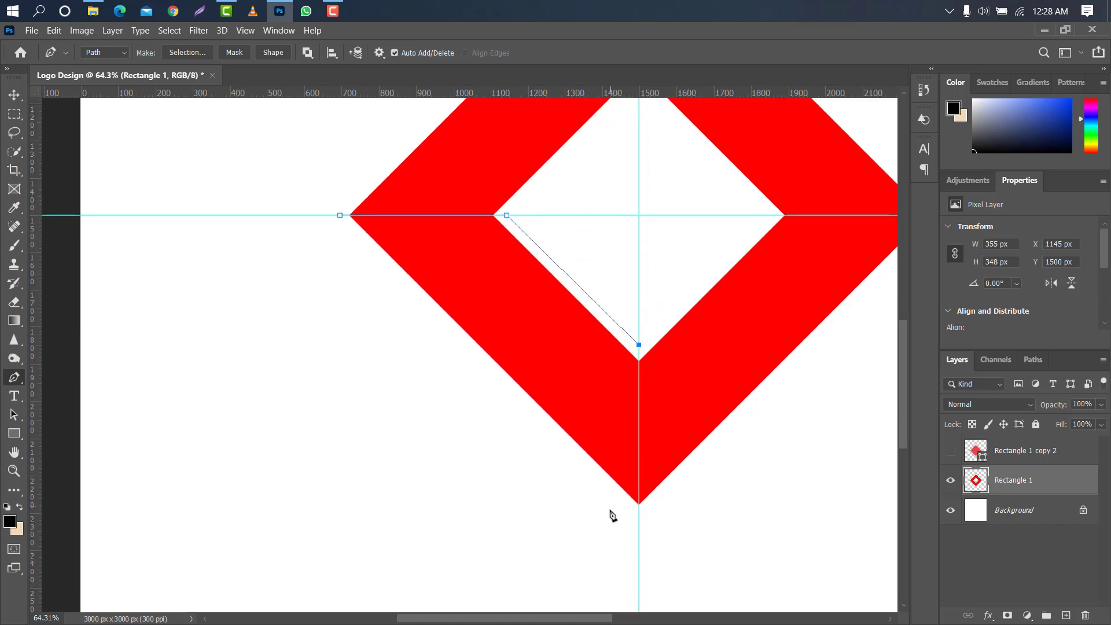
left_click(639, 510)
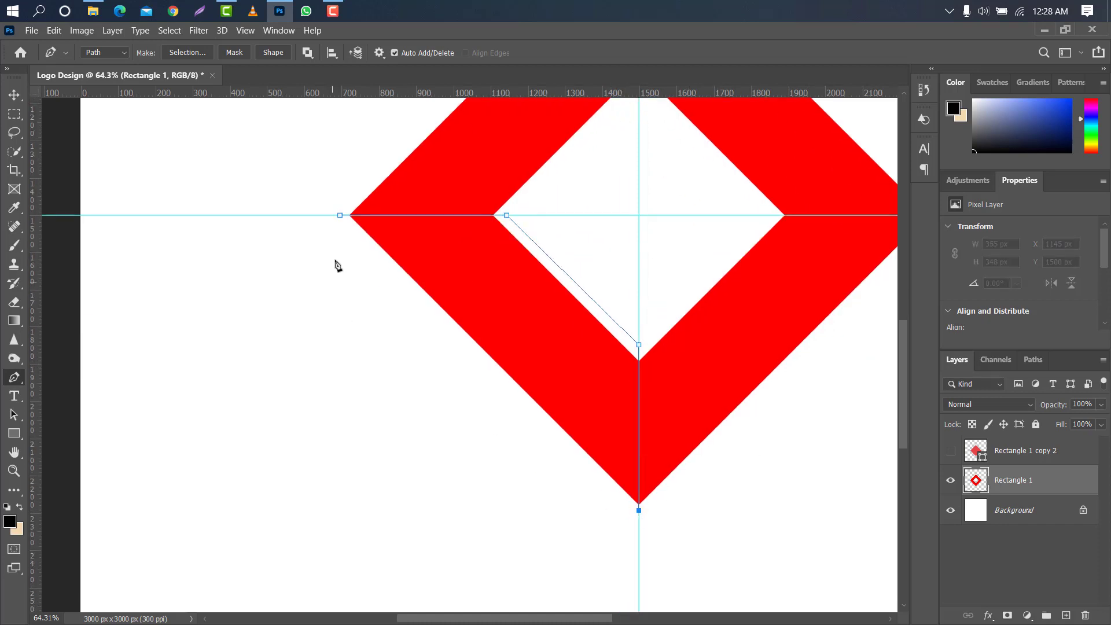
left_click(340, 215)
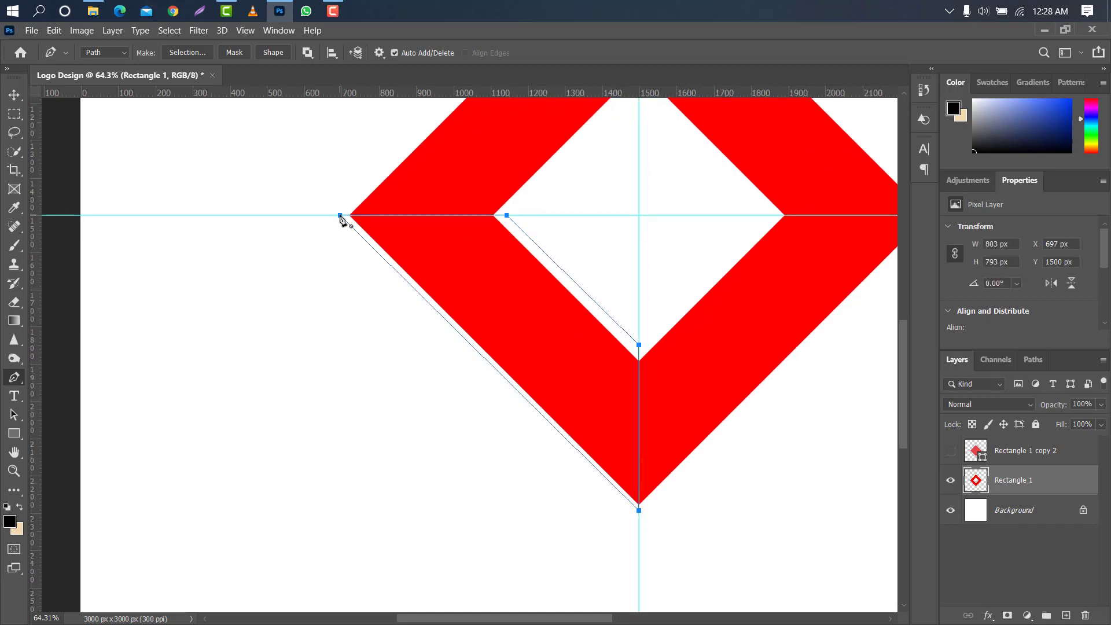
Convert the closed path around the ring's lower-left quarter into a selection.
right_click(564, 373)
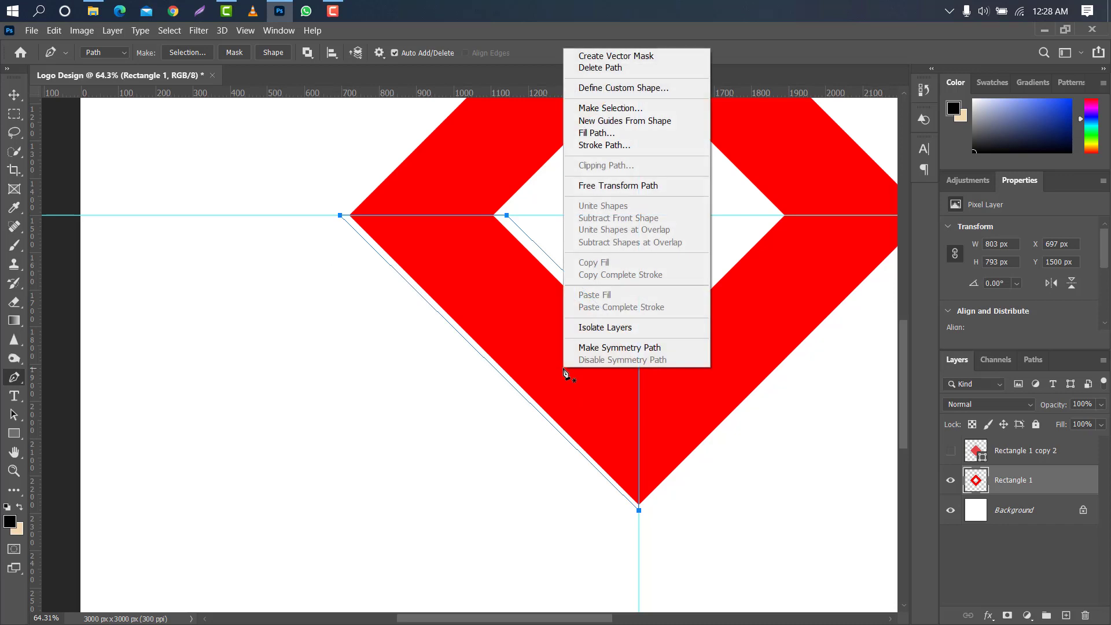
left_click(609, 108)
left_click(630, 176)
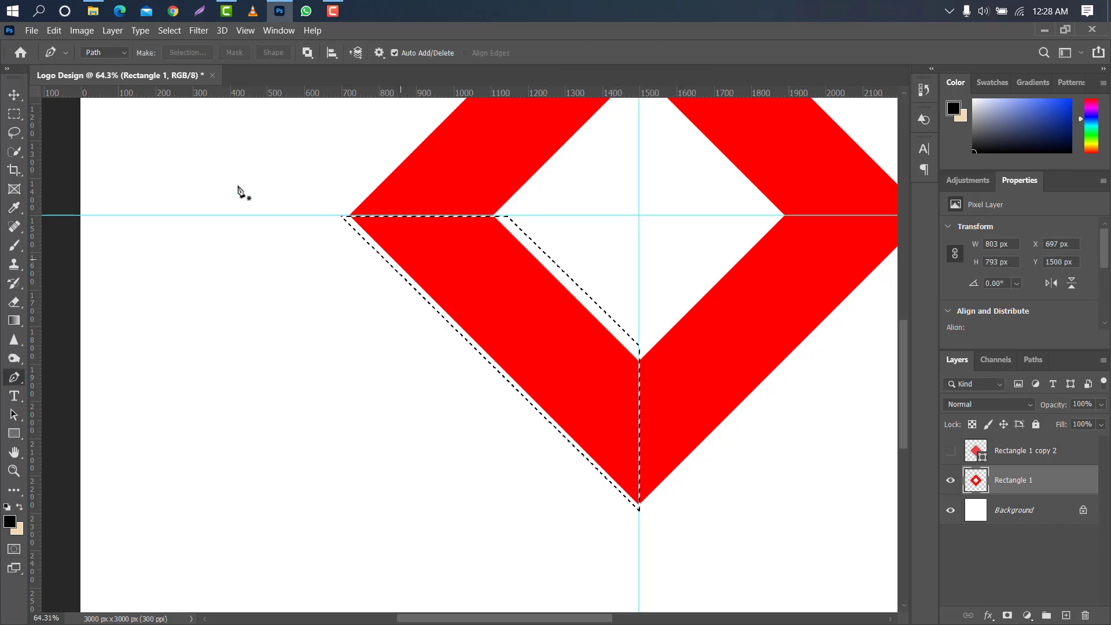
Copy the selected lower-left quarter of the ring, paste it as a new layer, and align it exactly over the original quarter.
left_click(54, 30)
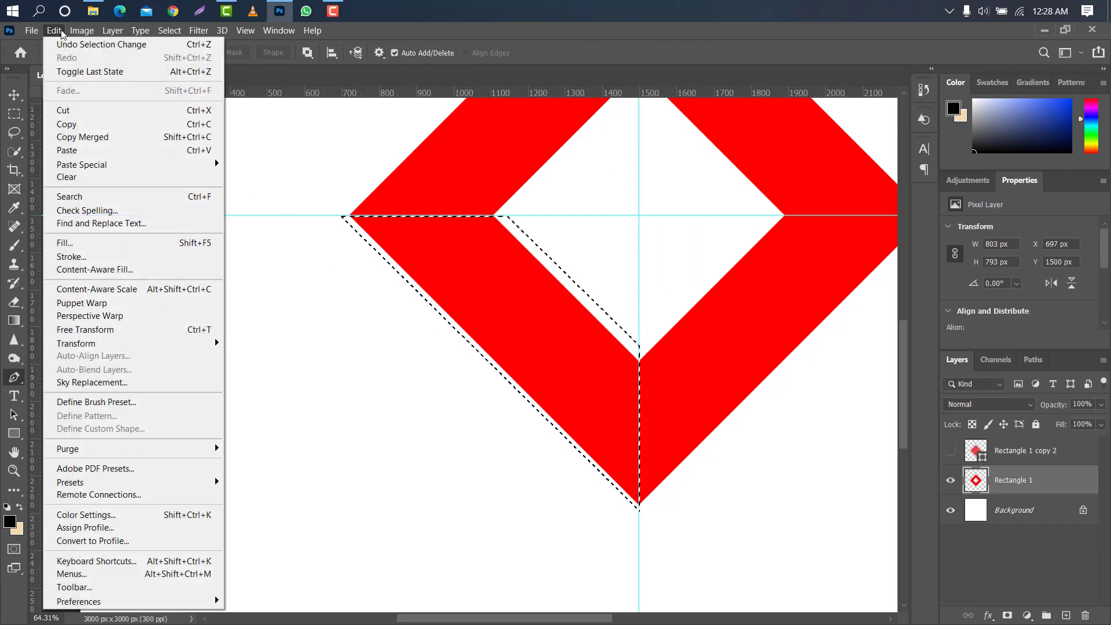
left_click(79, 124)
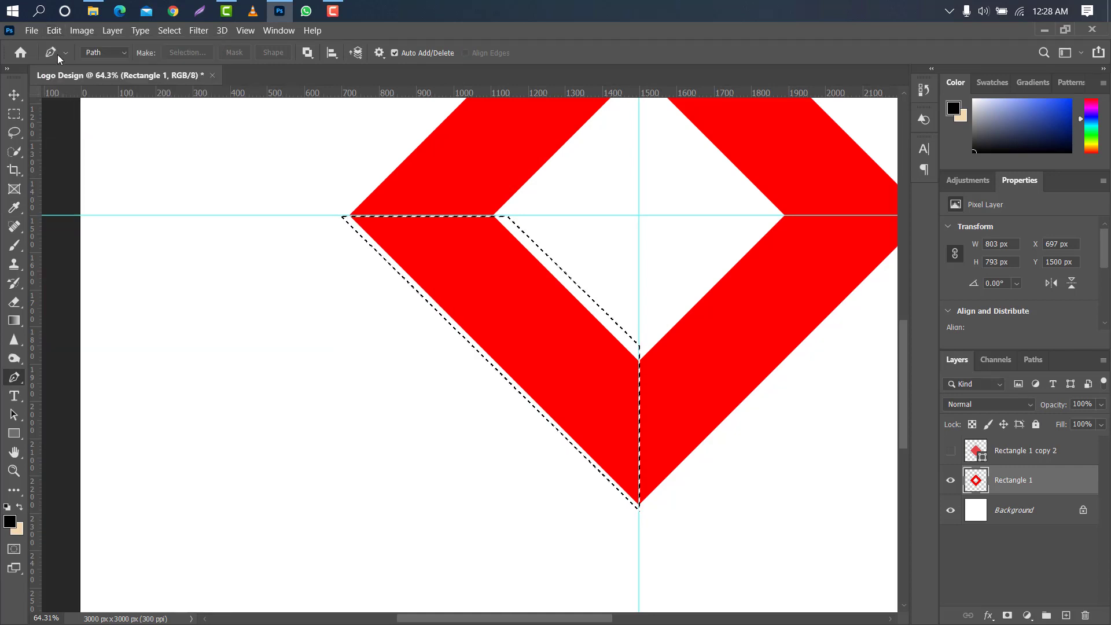
left_click(55, 32)
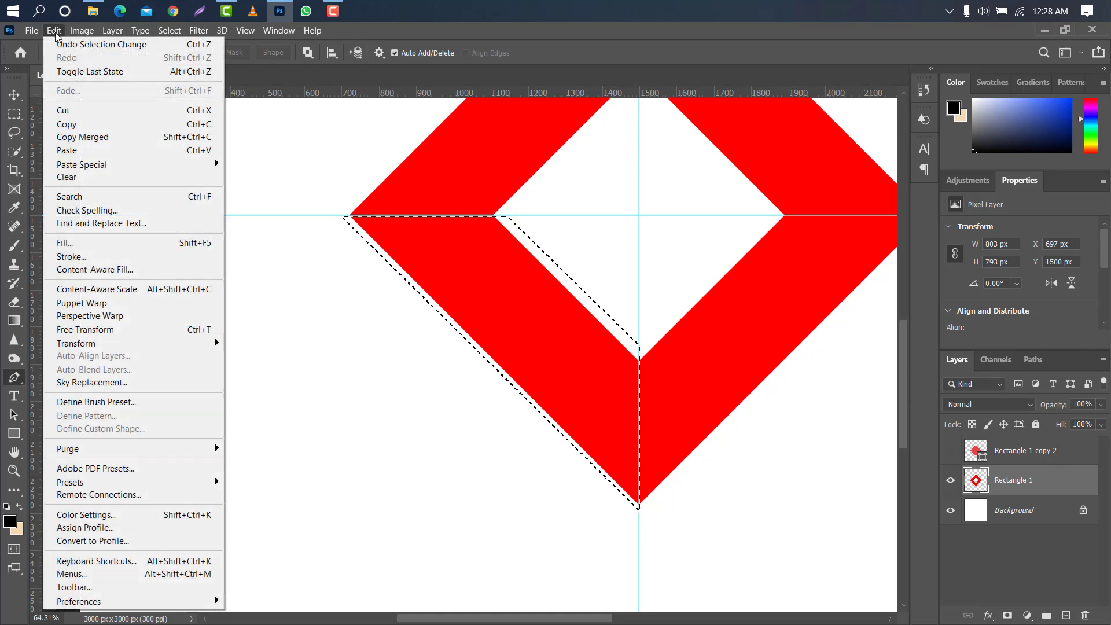
left_click(91, 152)
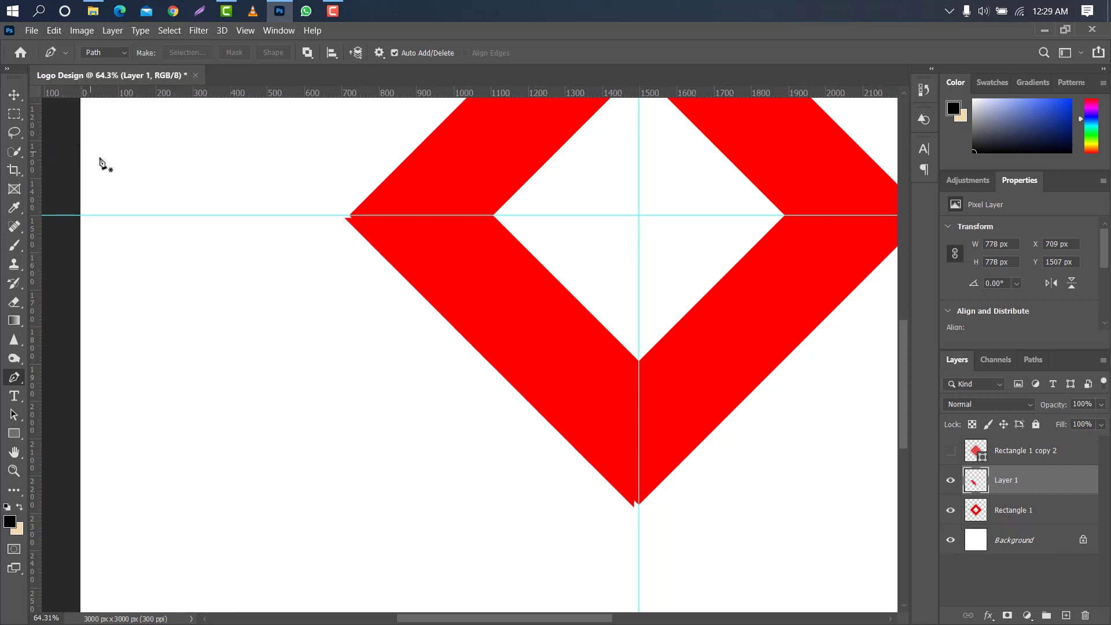
left_click(13, 95)
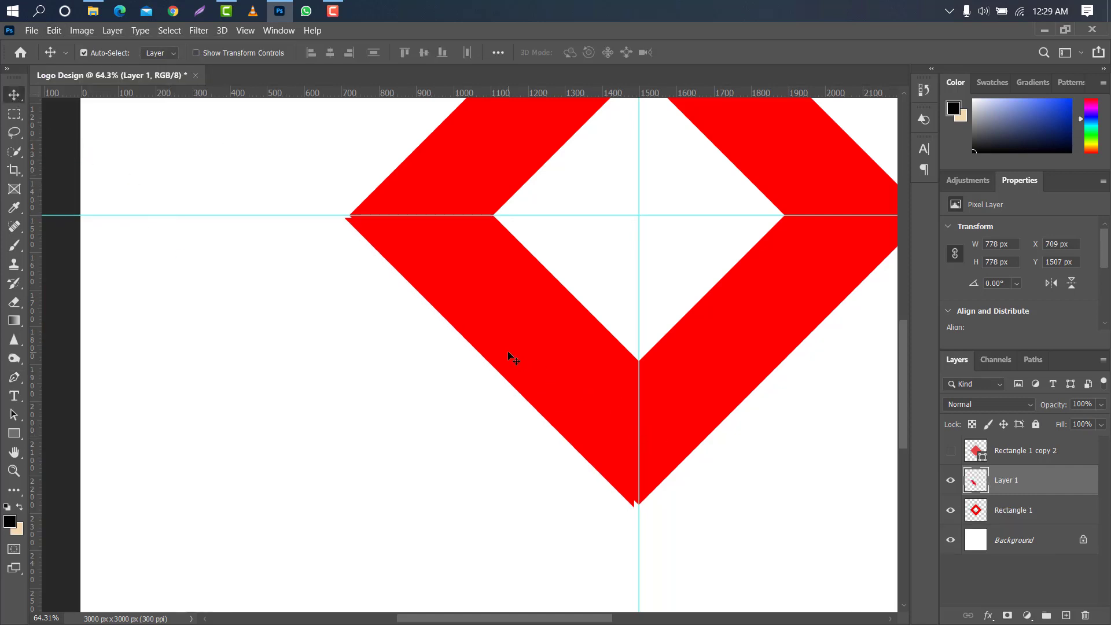
left_click_drag(505, 349, 515, 346)
Apply a greyish-blue Color Overlay at 100% opacity to the full ring layer, Rectangle 1.
double_click(1060, 509)
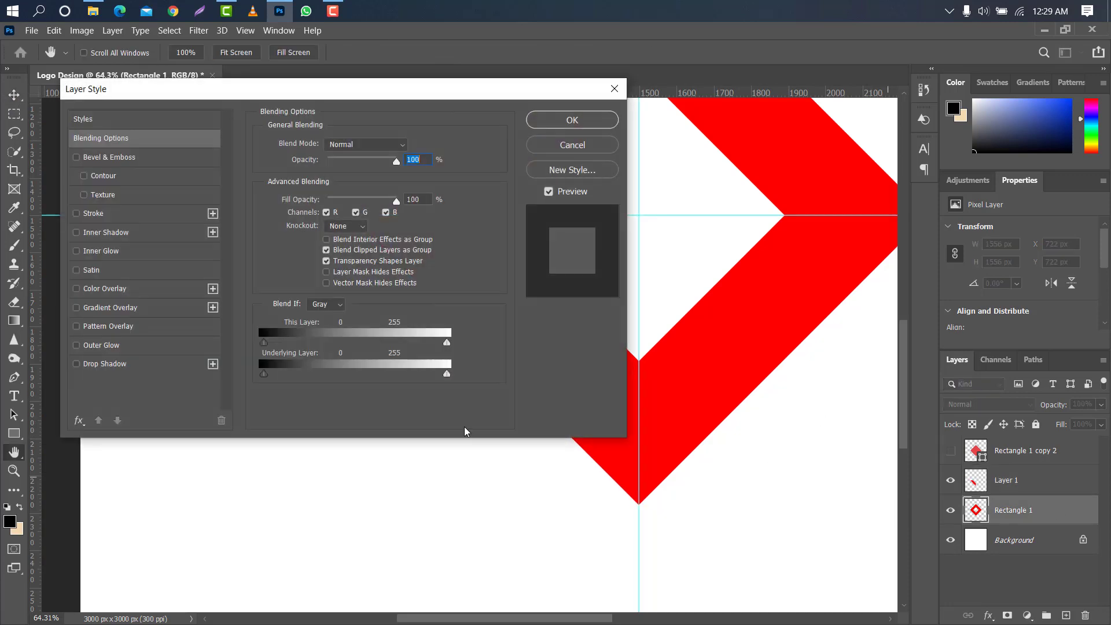
left_click(150, 288)
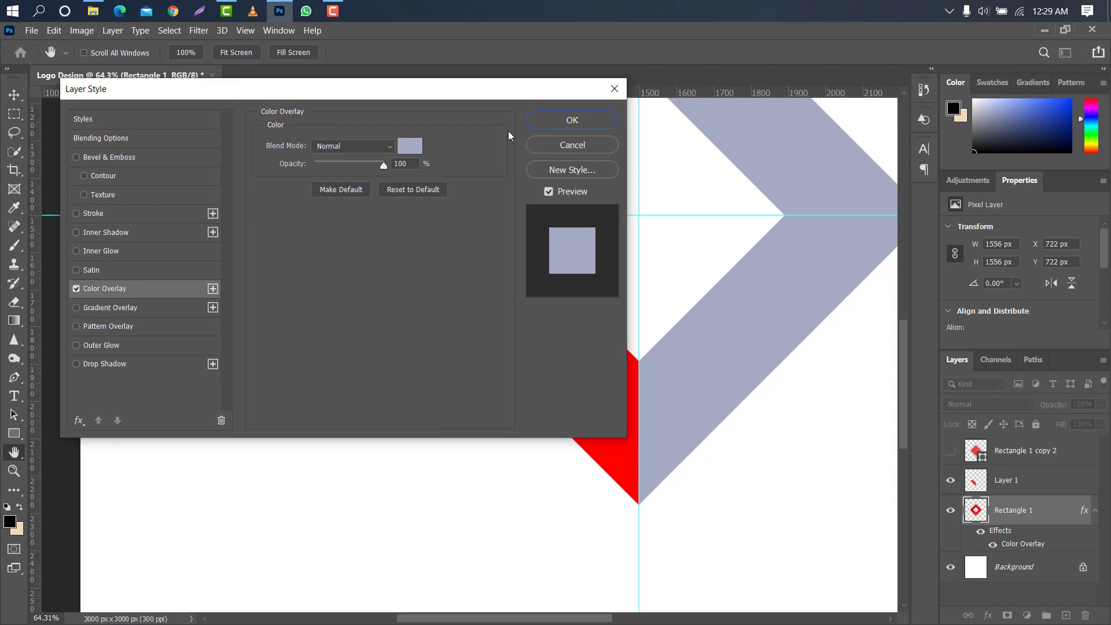
left_click(557, 124)
left_click_drag(908, 383, 905, 353)
Duplicate the red lower-left quarter, flip the copy horizontally, and place it over the ring's lower-right quarter.
left_click(1029, 485)
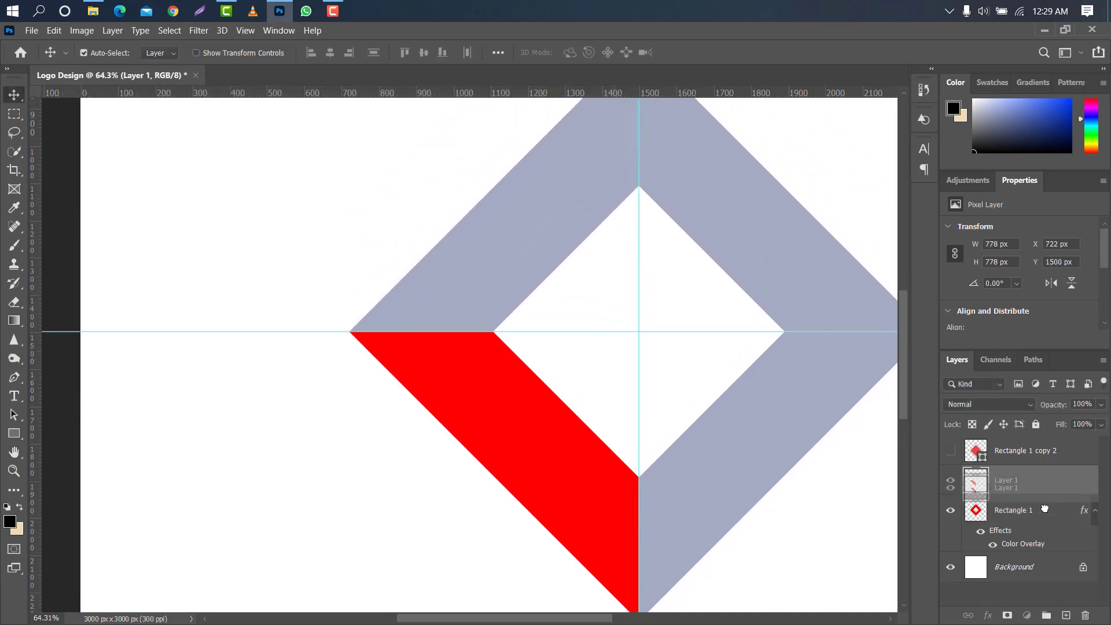
key("ctrl+j")
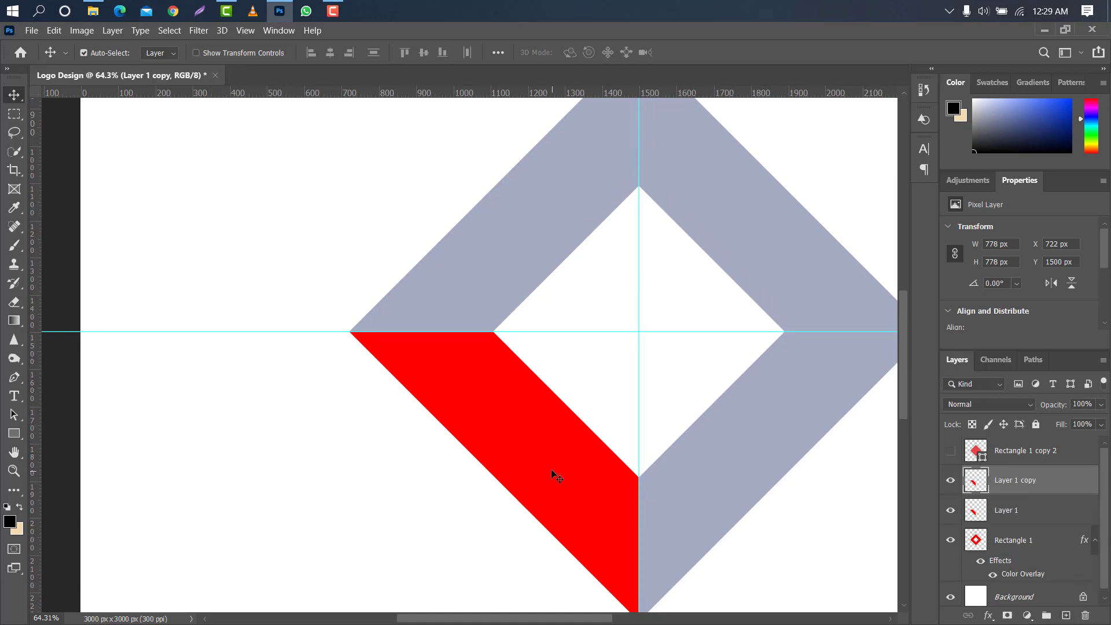
key("ctrl+t")
right_click(548, 429)
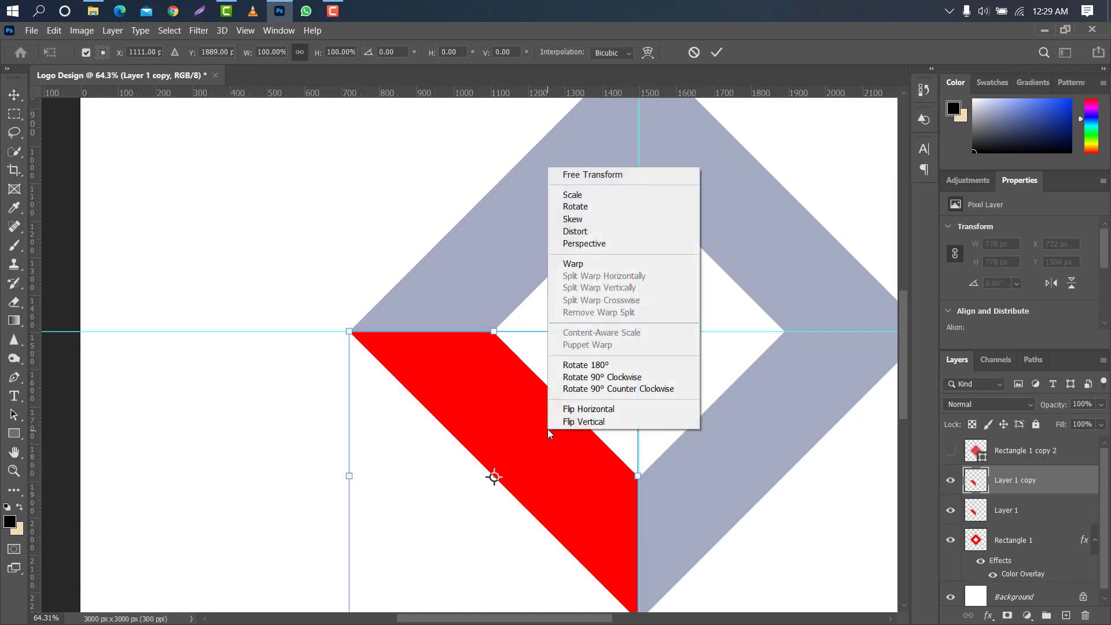
left_click(588, 412)
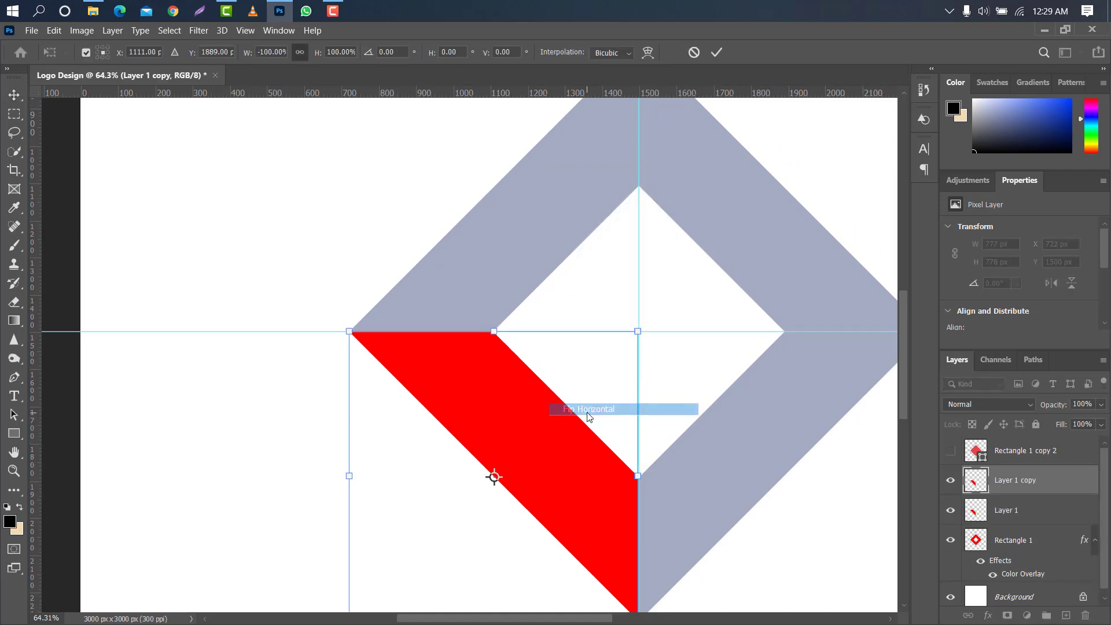
left_click_drag(542, 408, 826, 405)
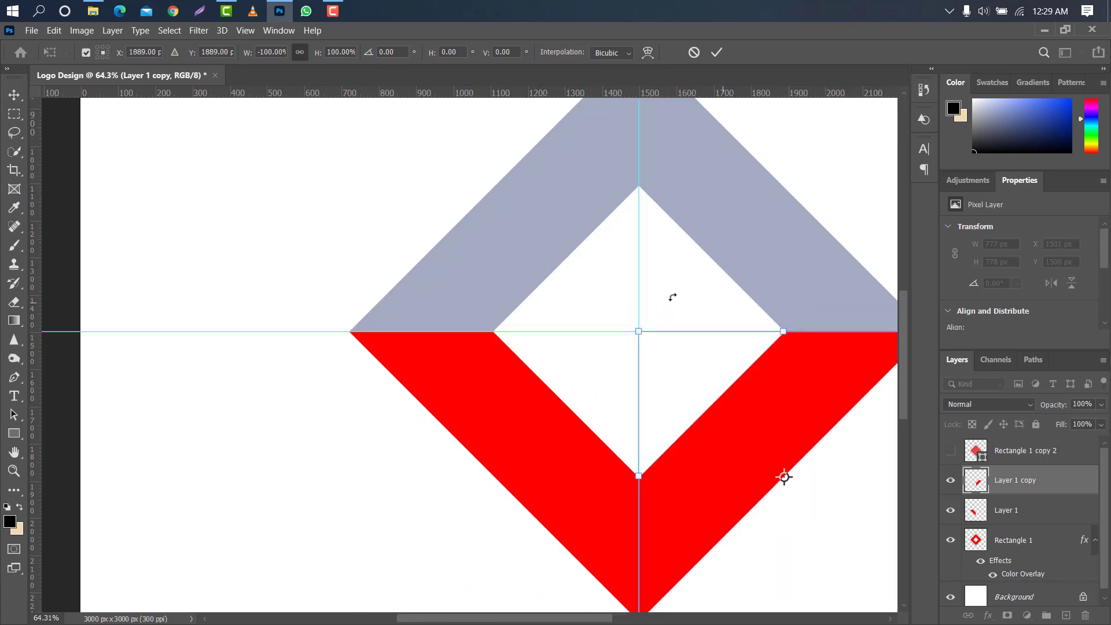
scroll(533, 284, "down", 3)
scroll(776, 201, "up", 1)
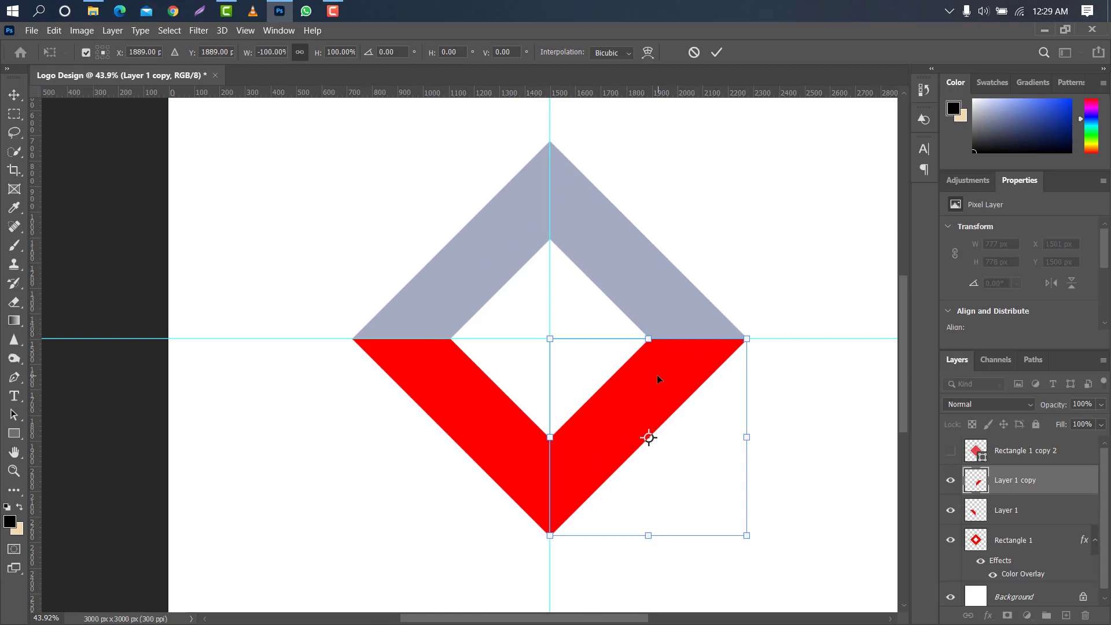
left_click(715, 50)
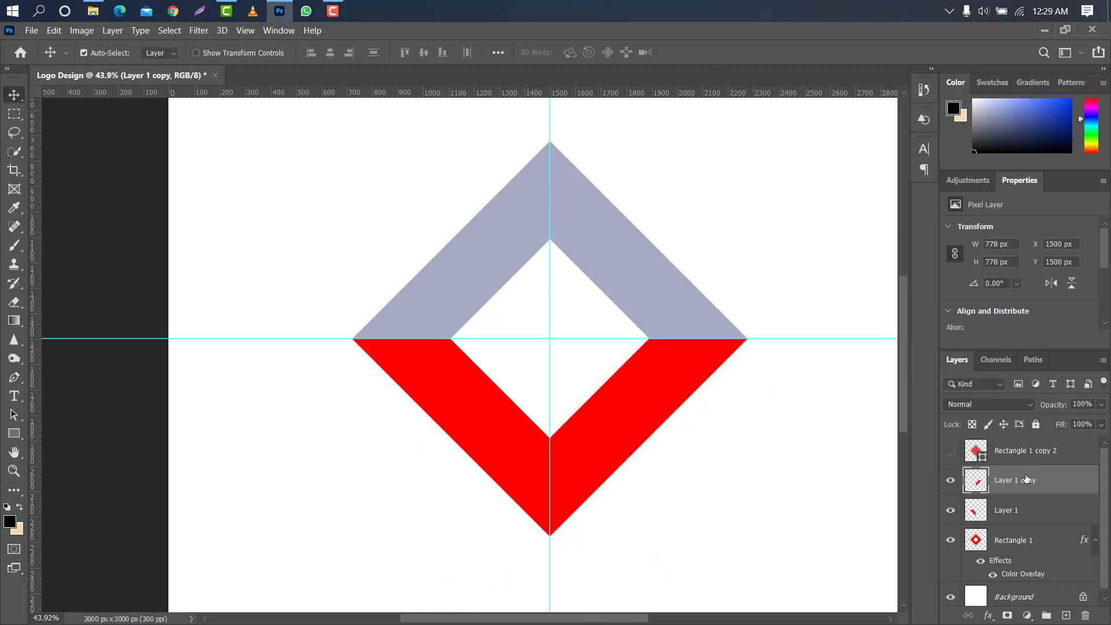
Duplicate the red lower-right quarter, rotate the copy 180°, and place it over the ring's upper-left quarter.
left_click_drag(1026, 478, 1067, 615)
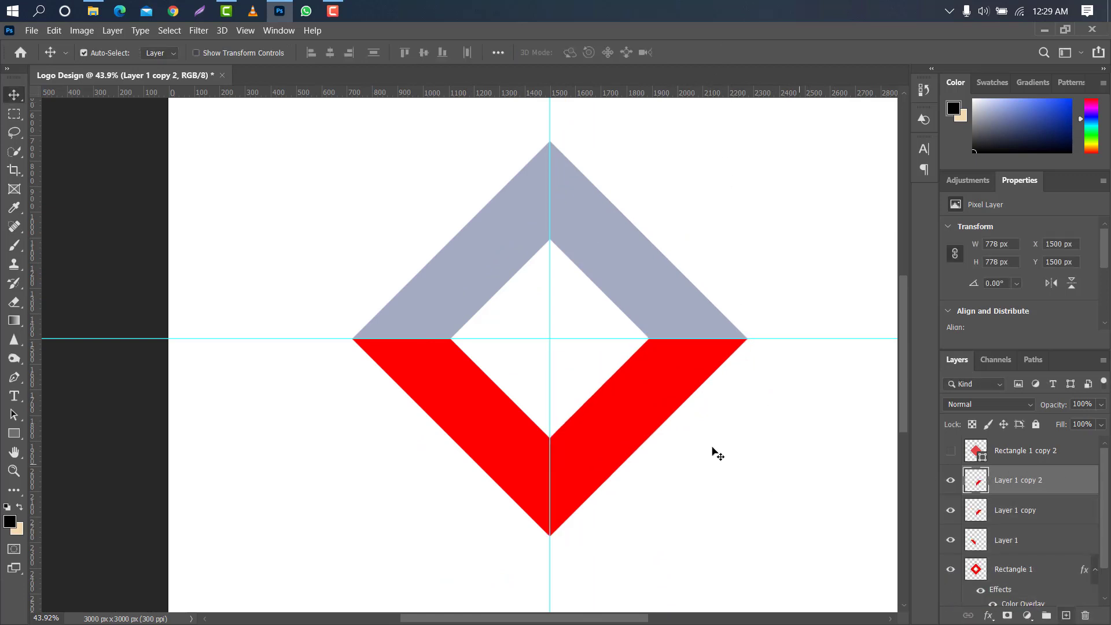
key("ctrl+t")
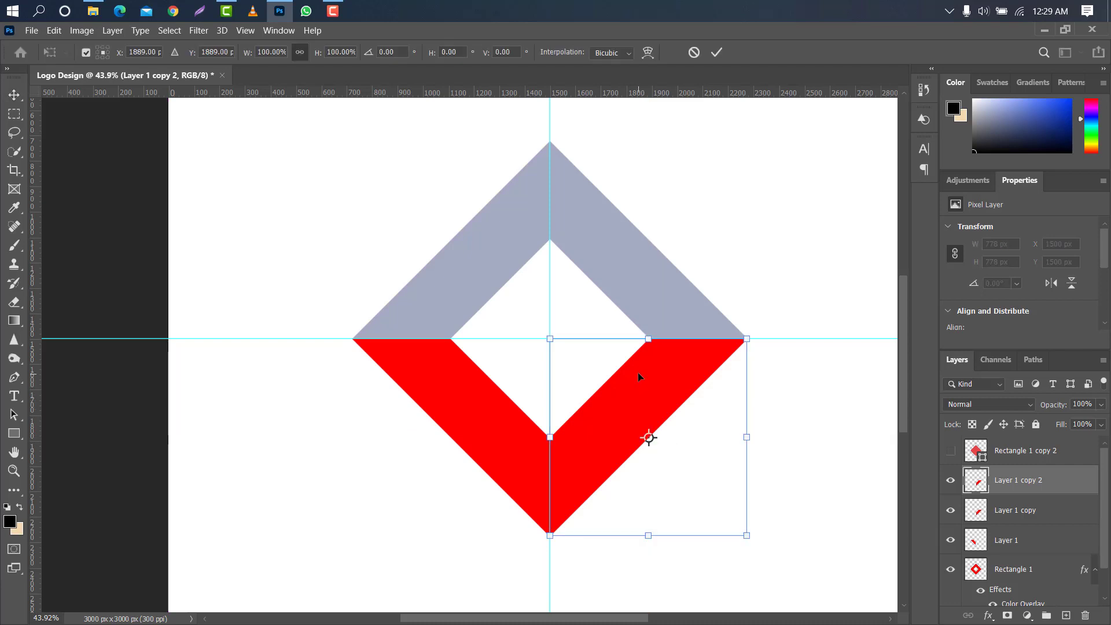
right_click(638, 375)
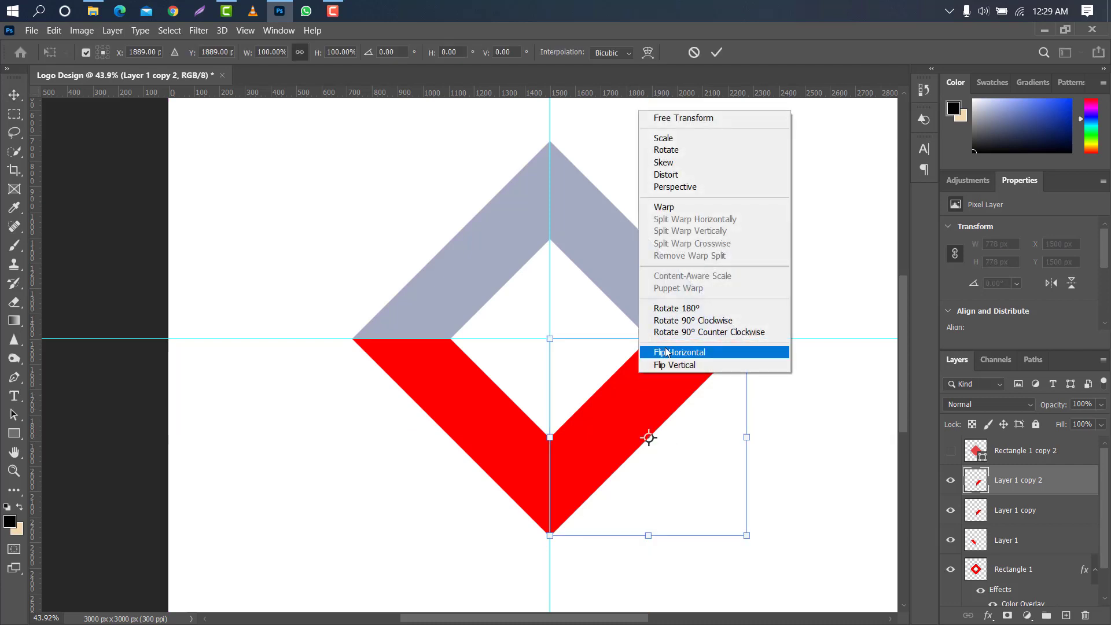
left_click(673, 308)
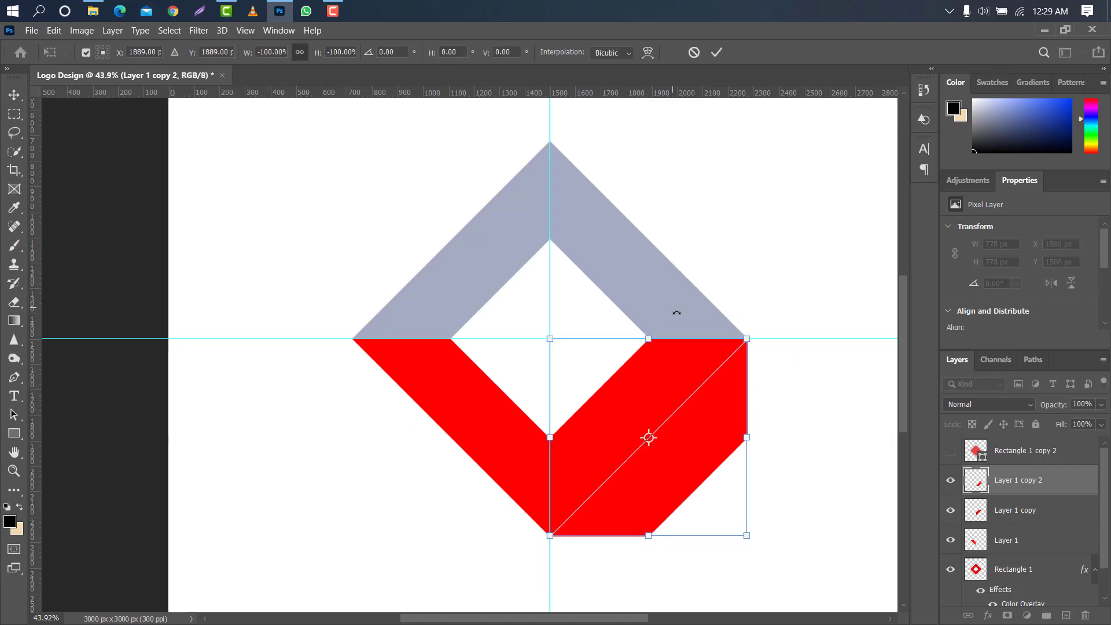
left_click_drag(701, 397, 520, 224)
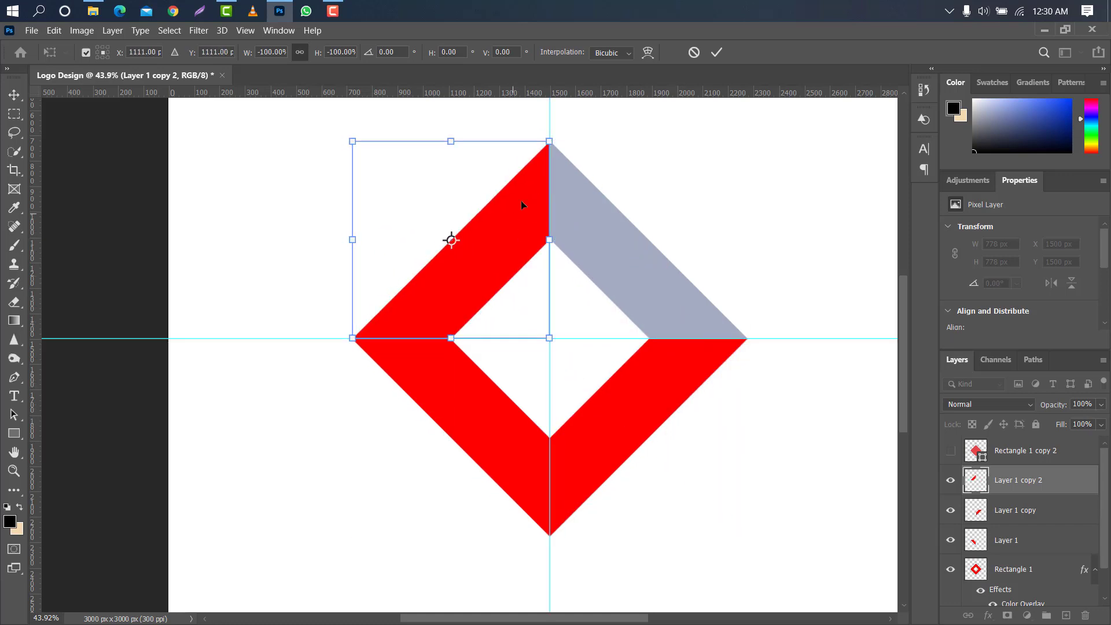
left_click(718, 52)
Duplicate the red upper-left quarter, flip the copy horizontally, and place it over the ring's upper-right quarter.
left_click_drag(1065, 483, 1067, 614)
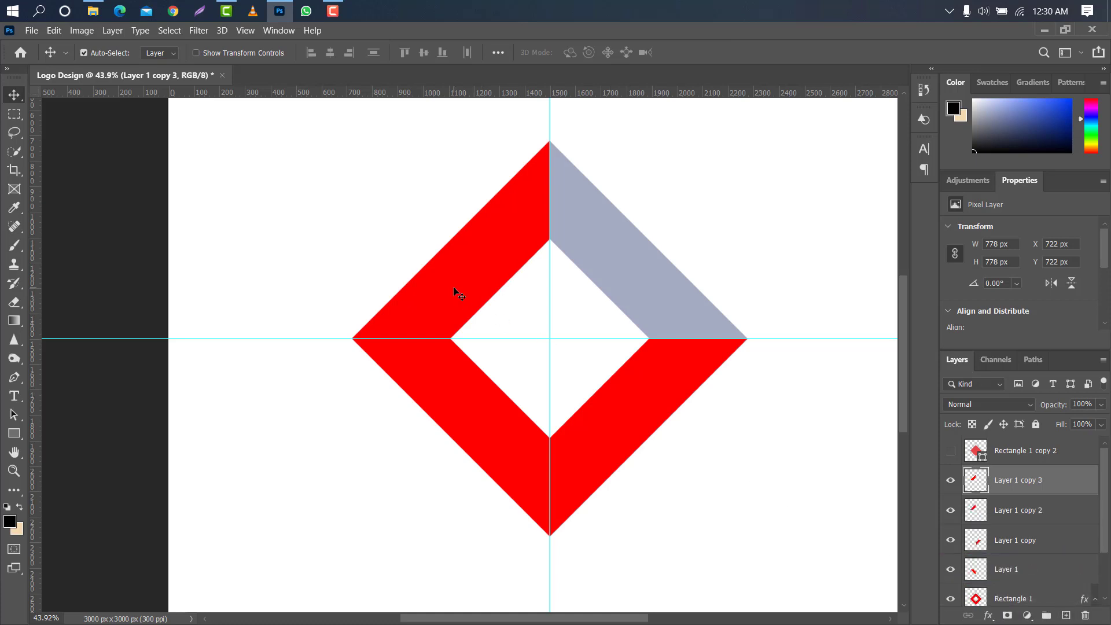
key("ctrl+t")
right_click(455, 253)
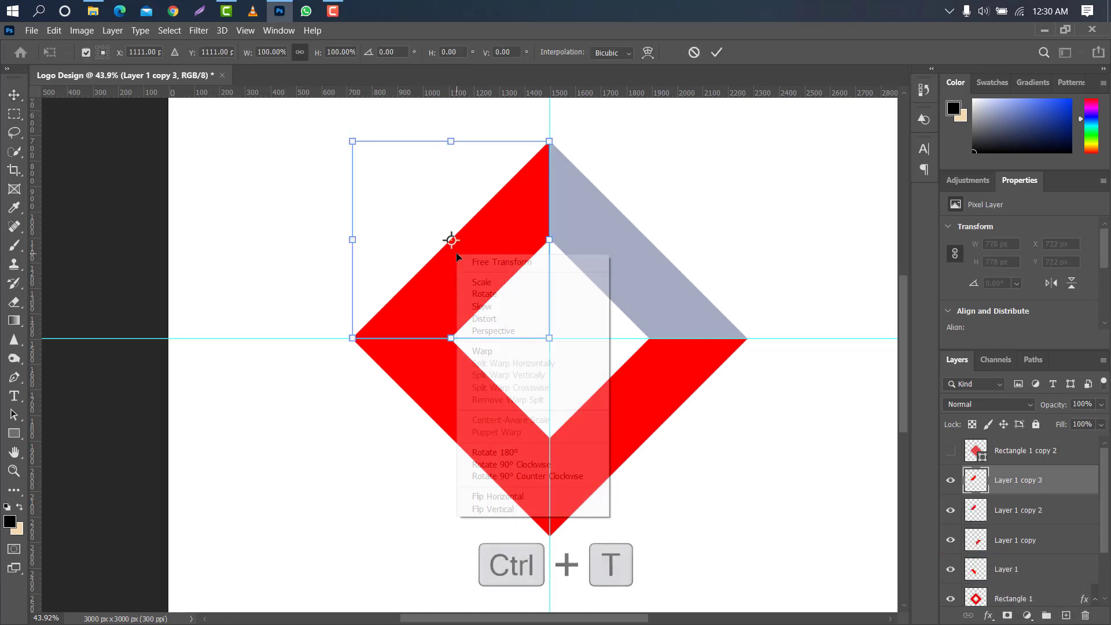
left_click(543, 494)
left_click_drag(494, 307, 730, 289)
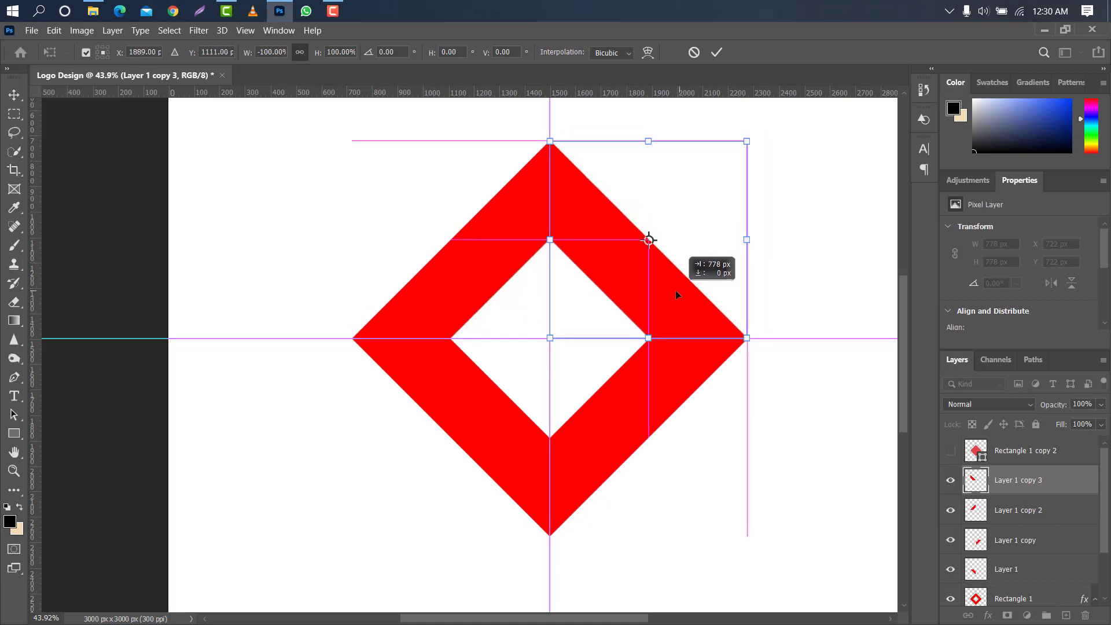
left_click(716, 52)
Show the hidden solid diamond layer, Rectangle 1 copy 2, and change its fill colour to black (000000).
left_click(952, 452)
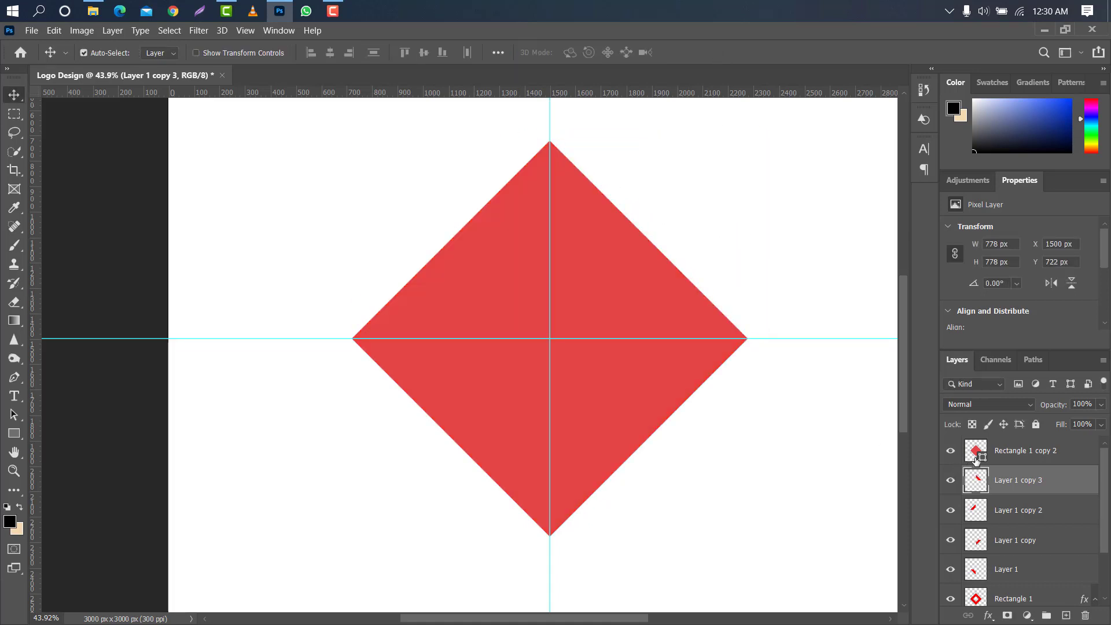
left_click(1028, 453)
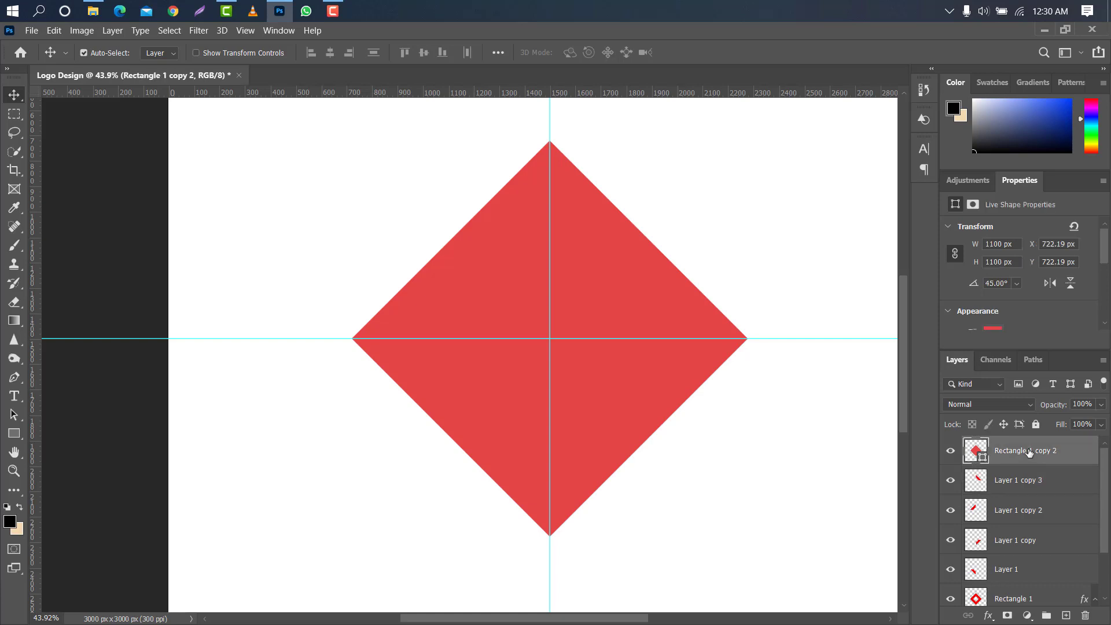
double_click(979, 461)
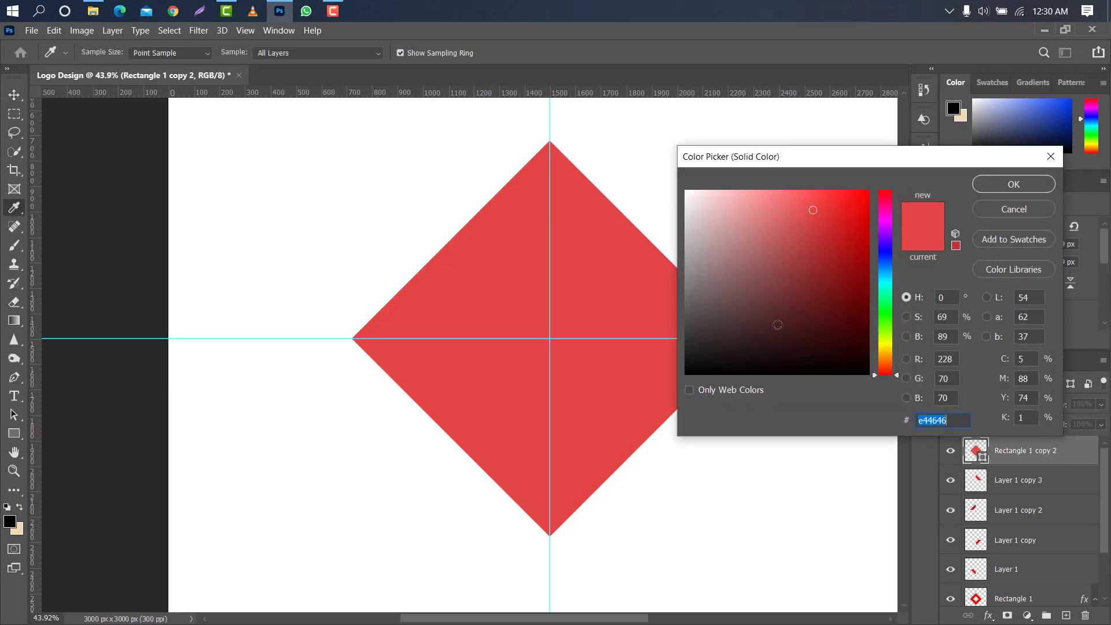
left_click_drag(778, 324, 603, 444)
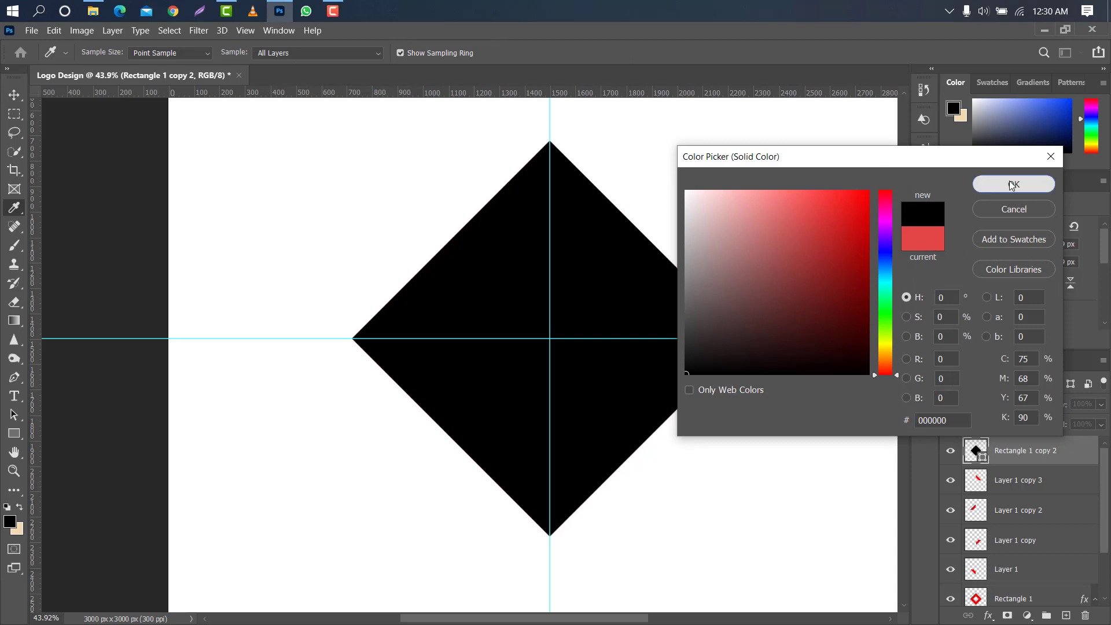
left_click(1013, 185)
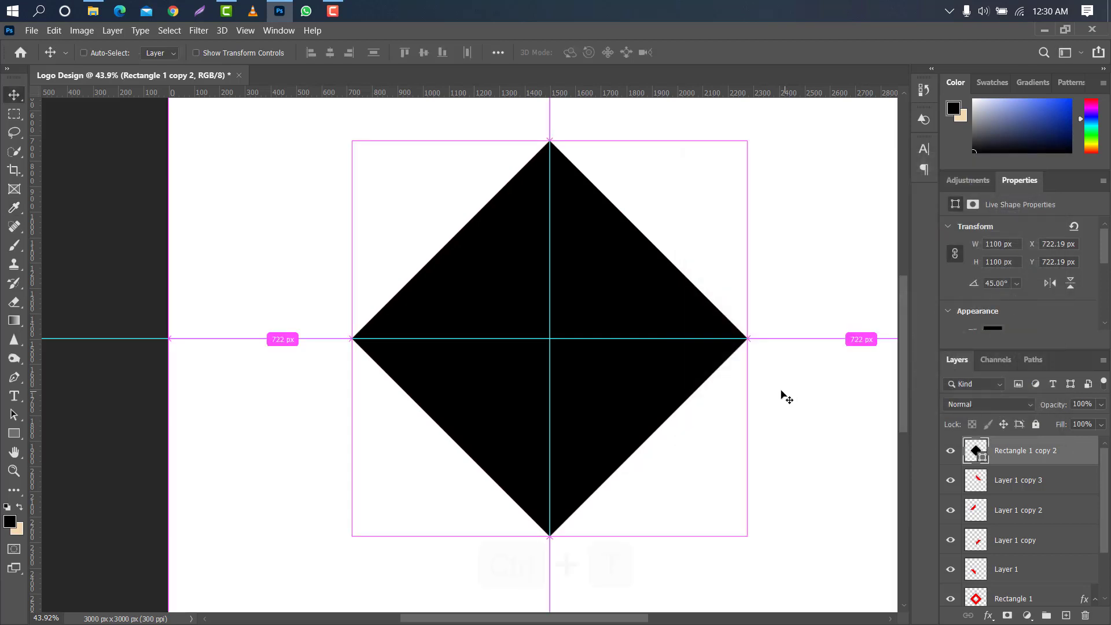
Scale the black diamond to about 25% and fit it into the ring's top corner, centred on the vertical guide.
key("ctrl+t")
left_click_drag(751, 340, 575, 180)
left_click_drag(550, 273, 550, 243)
scroll(549, 244, "up", 1)
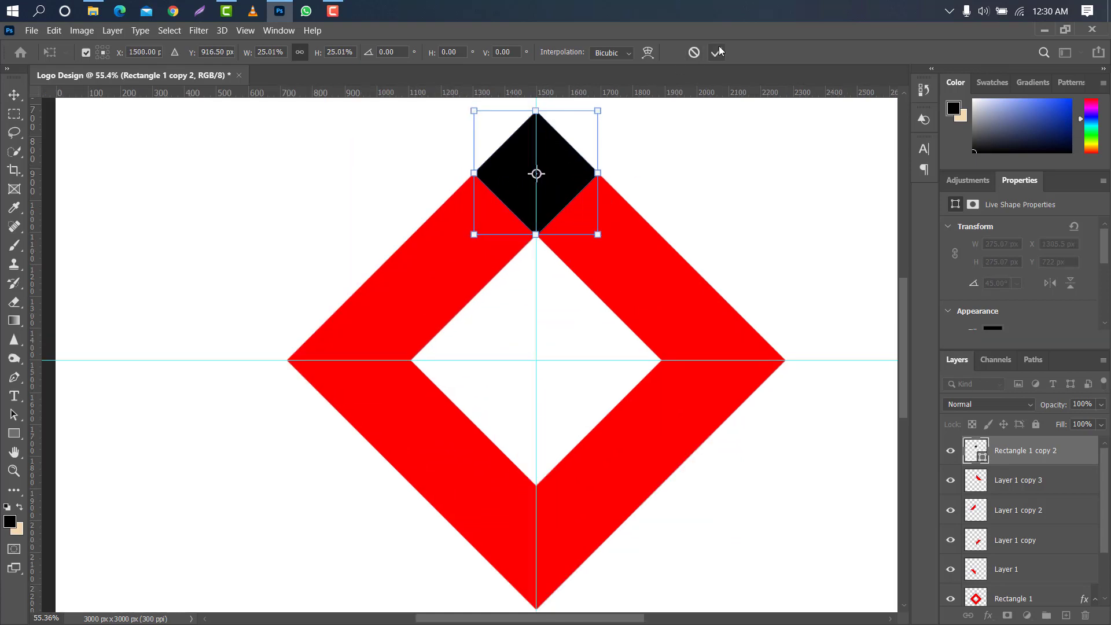
left_click(718, 52)
scroll(553, 151, "down", 4)
scroll(473, 286, "up", 1)
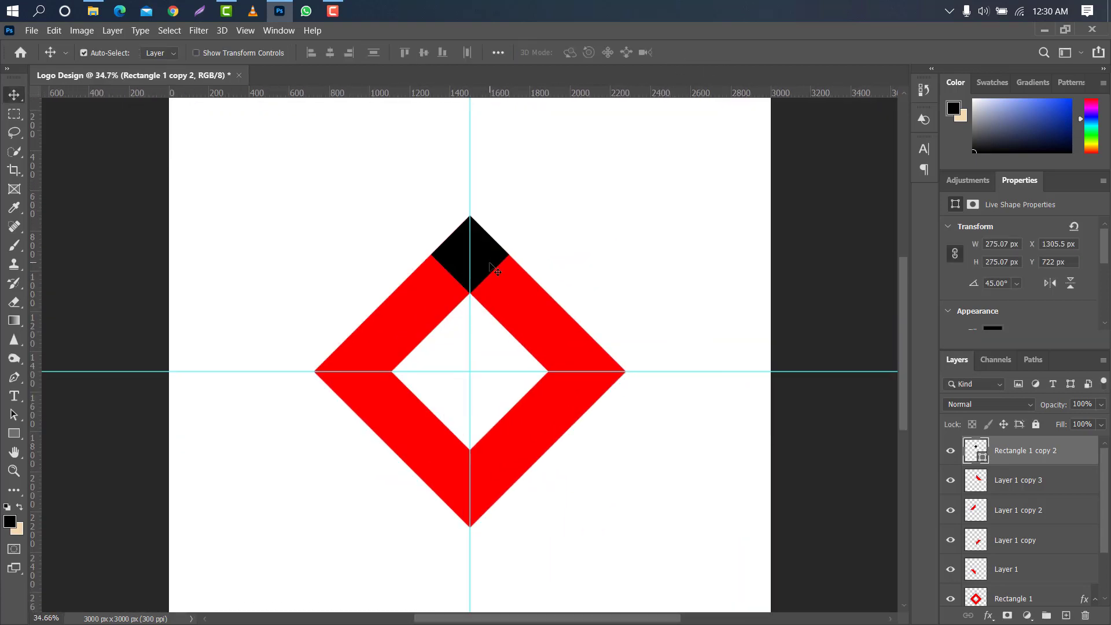
Load the small black diamond's outline as a selection and expand it by 50 pixels.
left_click(983, 457, "ctrl")
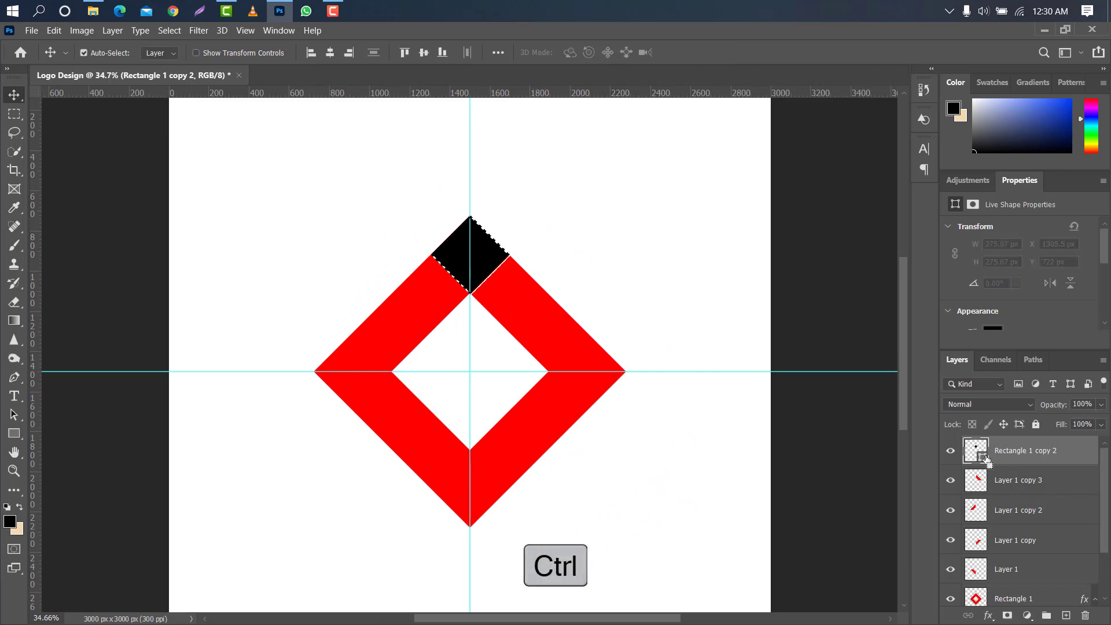
left_click(171, 30)
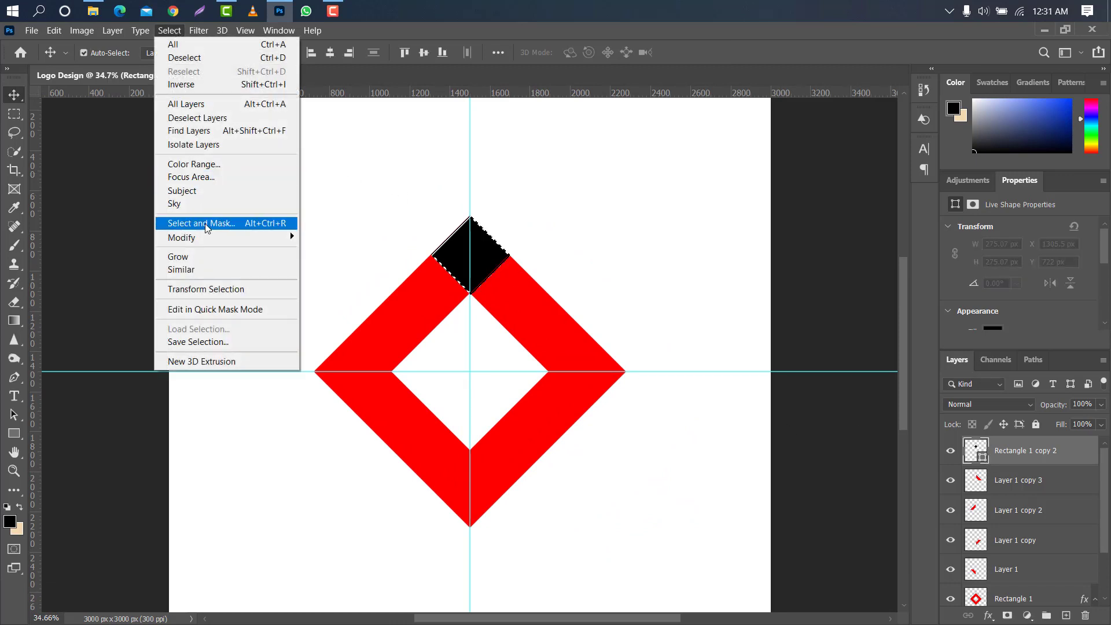
mouse_move(207, 235)
left_click(353, 263)
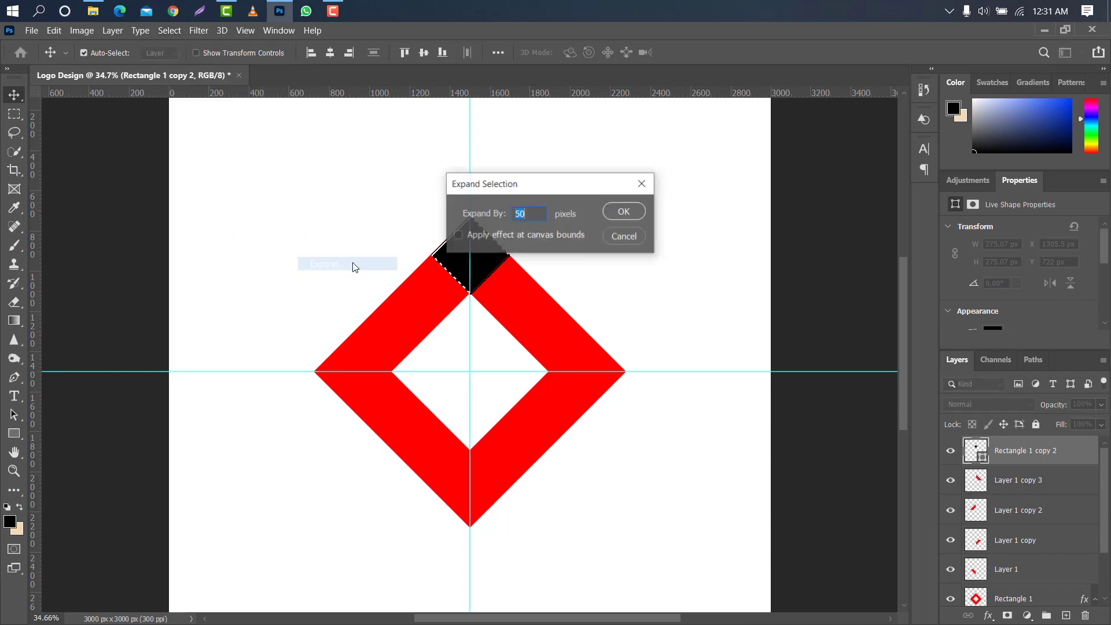
left_click(620, 212)
Delete the area inside the expanded selection from the upper-right and upper-left red quarter layers.
left_click(535, 315)
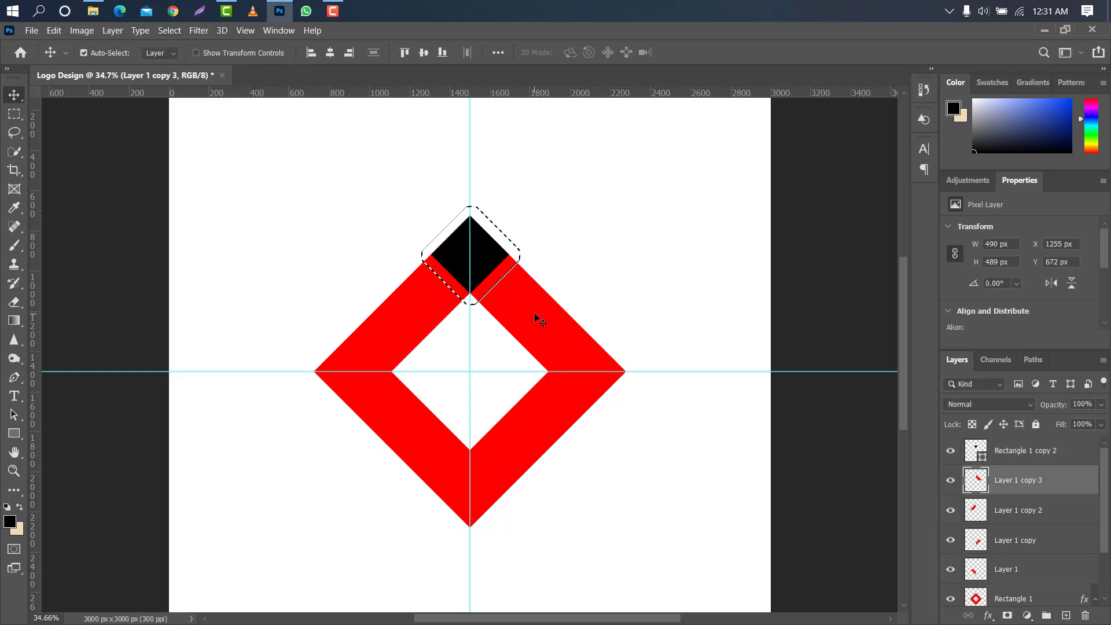
key("Delete")
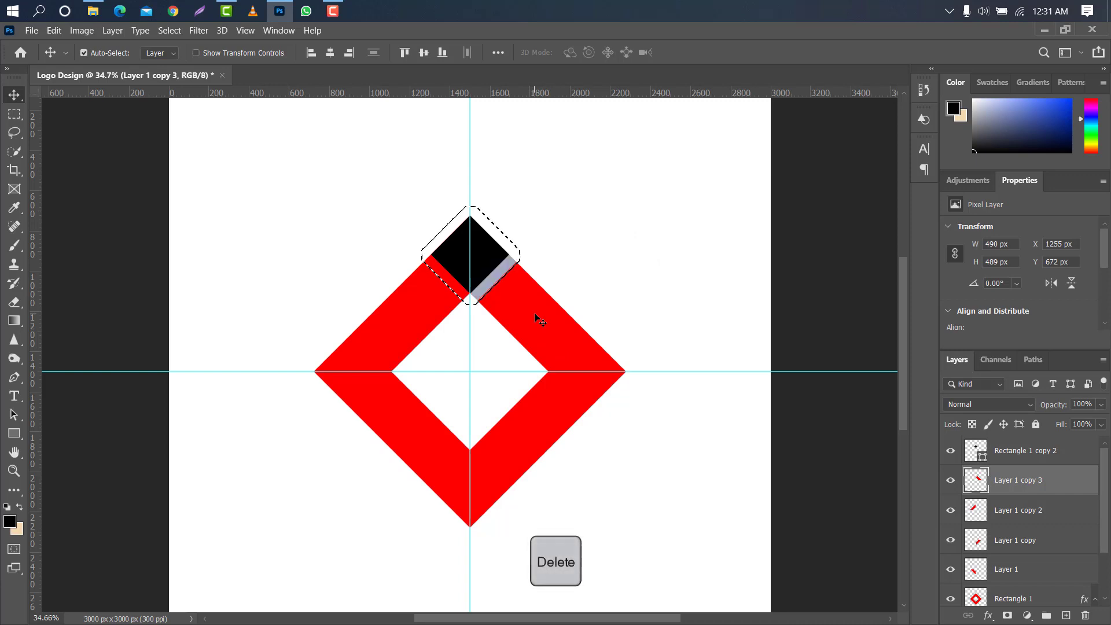
left_click(429, 293)
key("Delete")
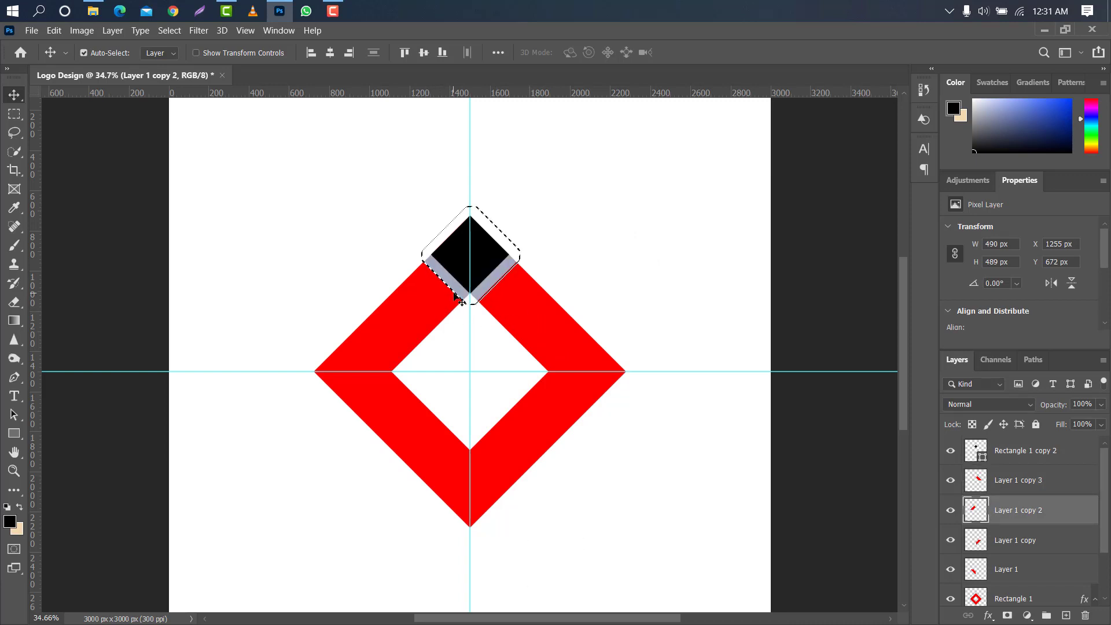
Clear the selection, then delete the original Rectangle 1 ring layer and remove both guides.
key("ctrl+d")
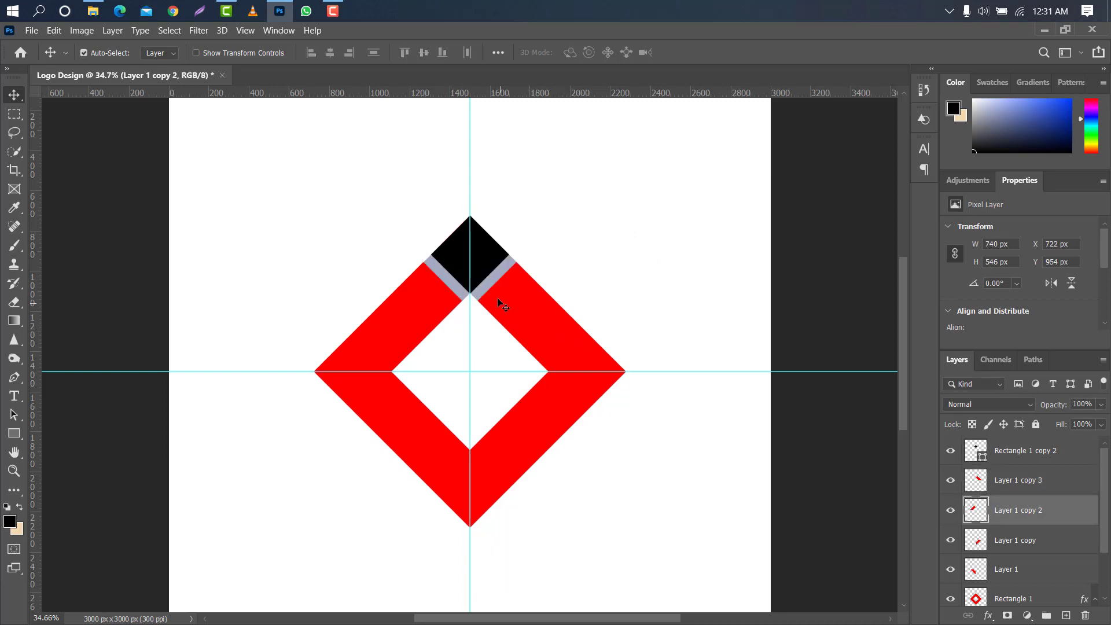
left_click(493, 281)
left_click_drag(1058, 572, 1085, 616)
left_click_drag(469, 299, 23, 266)
left_click_drag(401, 374, 397, 85)
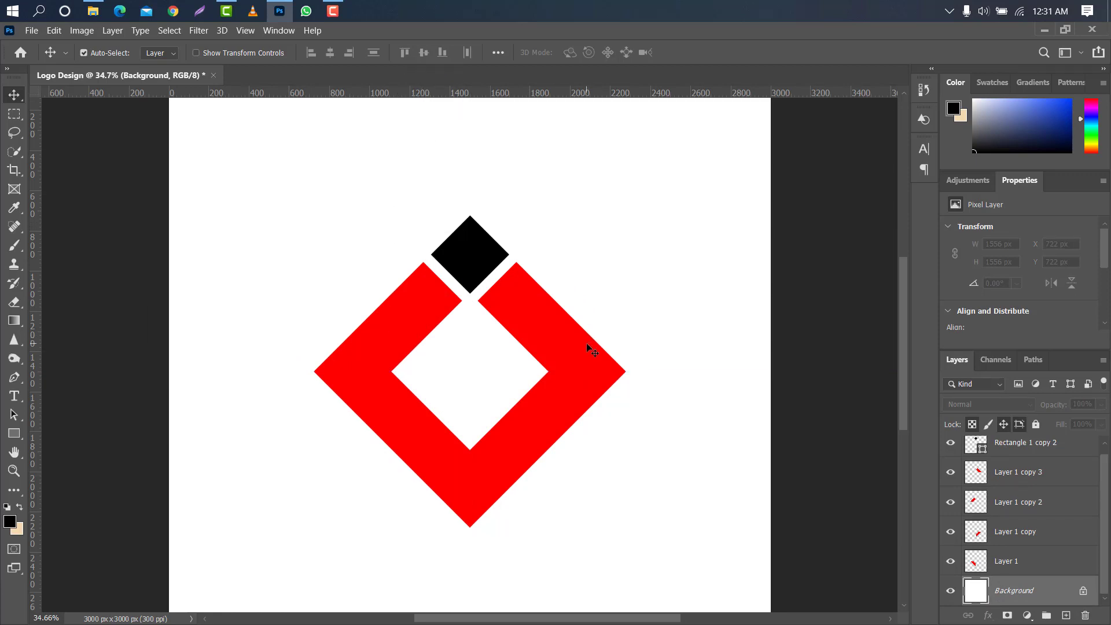
Duplicate the upper-right red quarter, Layer 1 copy 3, and flip the copy horizontally and vertically.
left_click(540, 321)
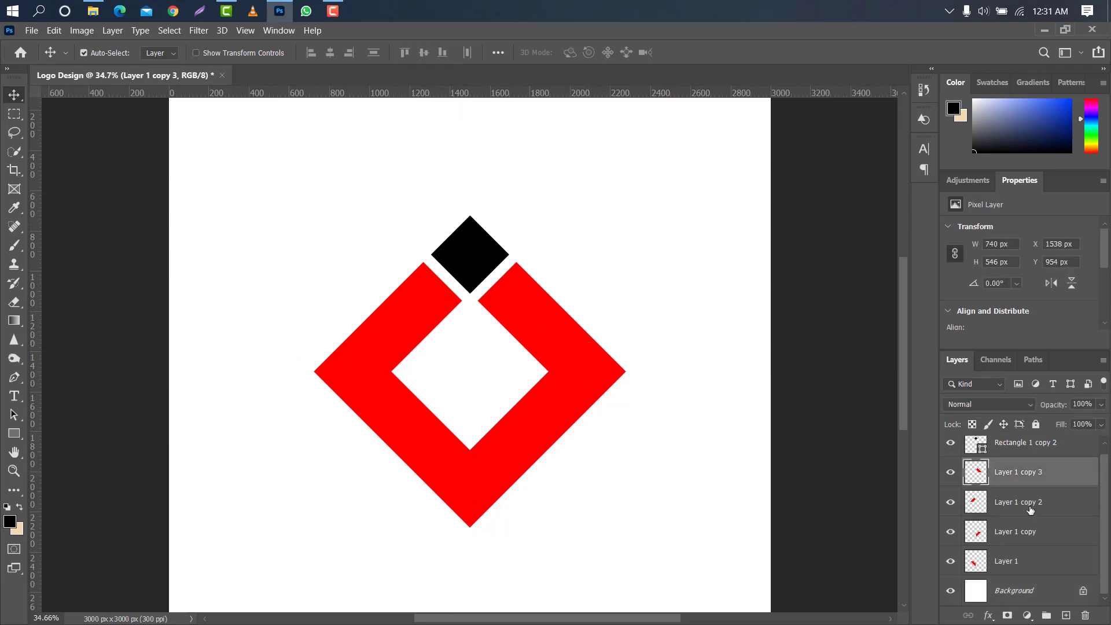
left_click_drag(1064, 470, 1066, 616)
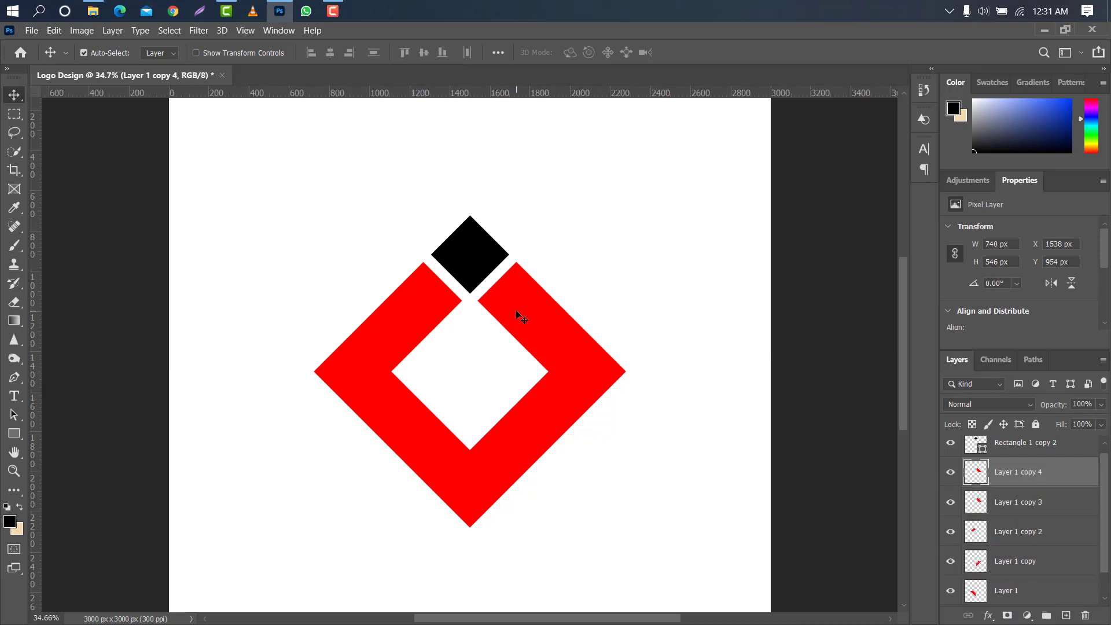
key("ctrl+t")
right_click(556, 293)
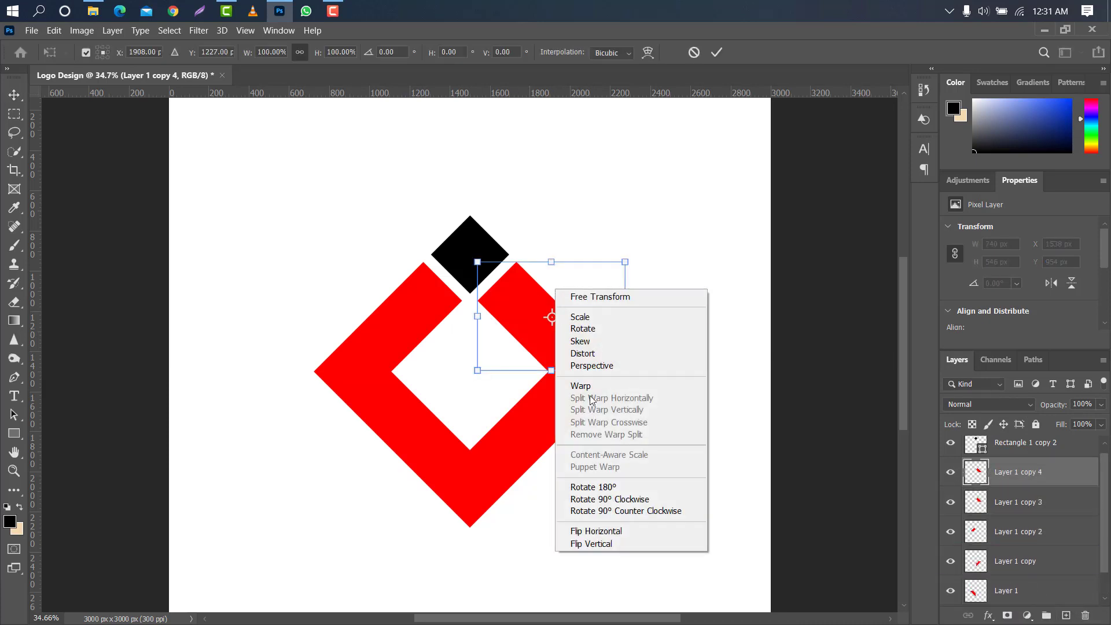
left_click(621, 532)
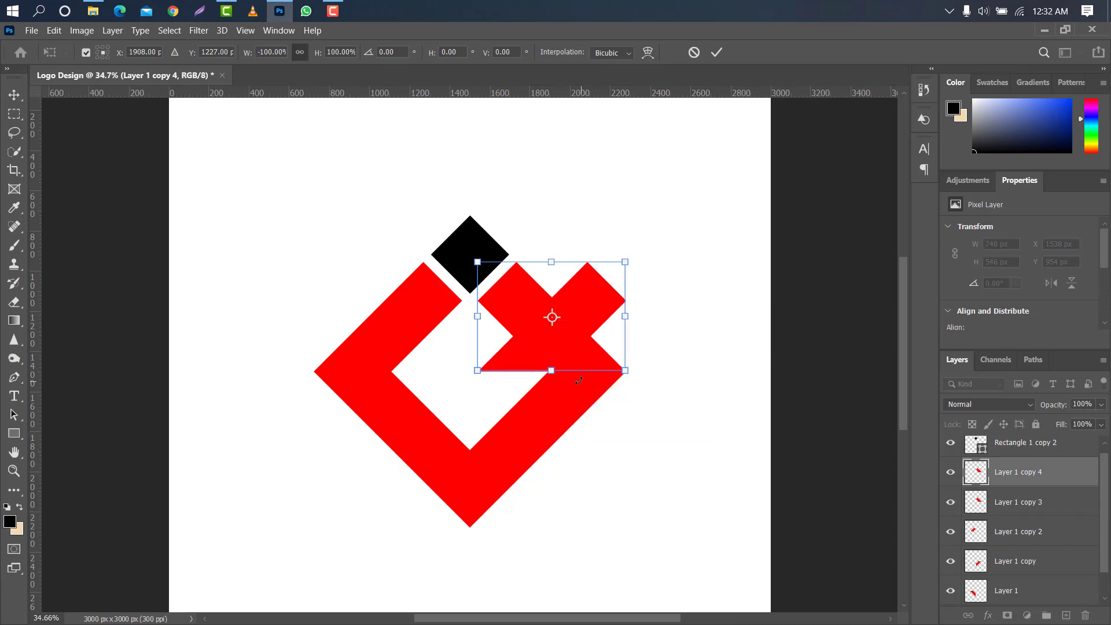
right_click(576, 348)
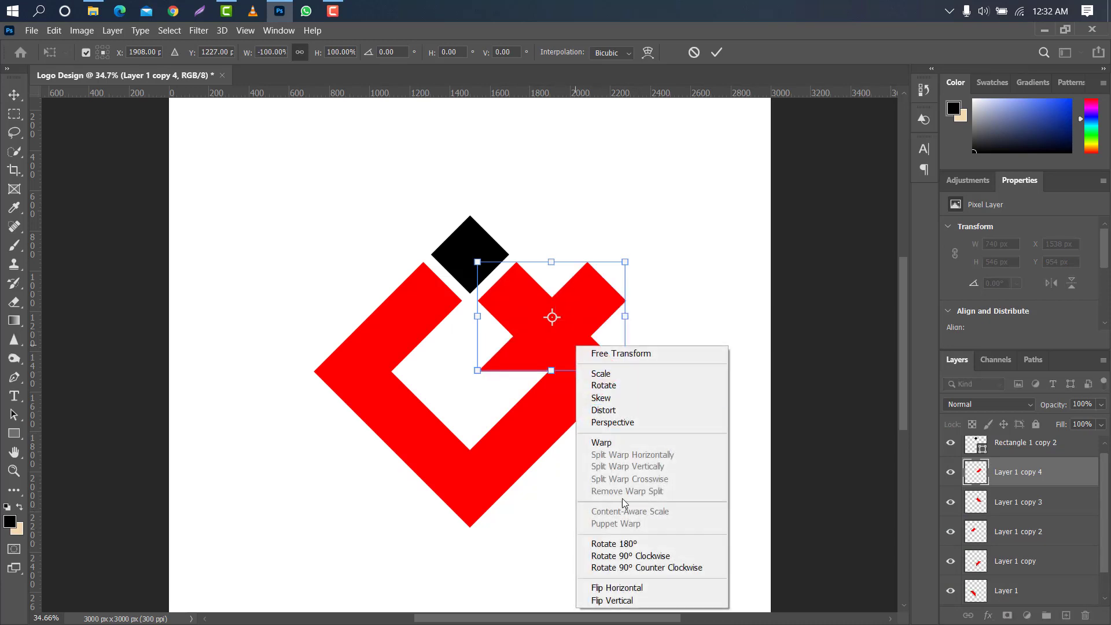
left_click(634, 602)
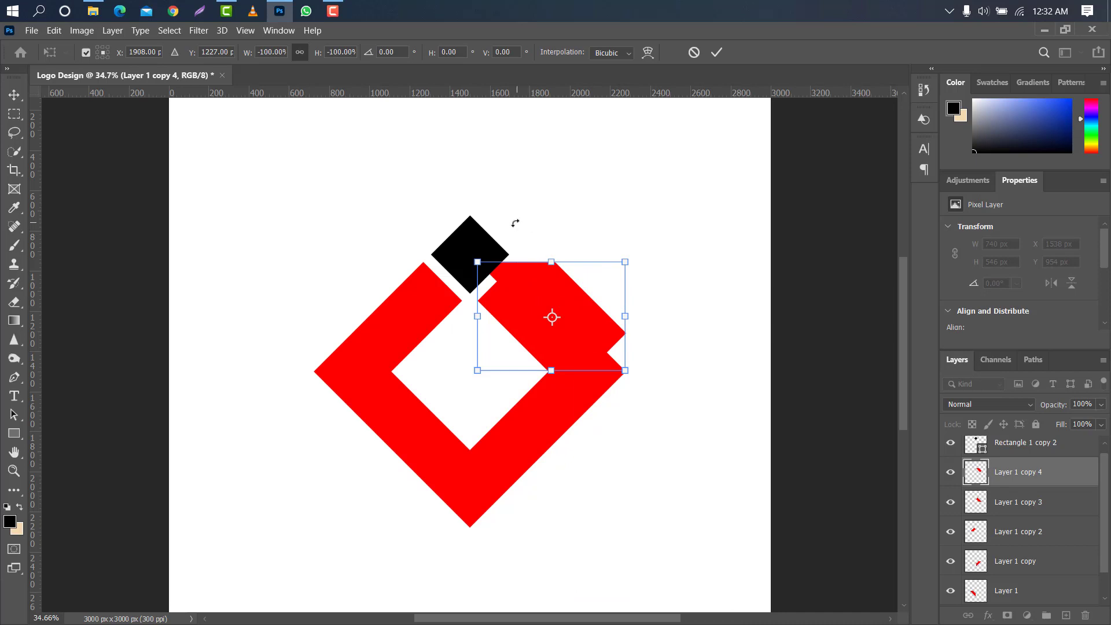
Rotate the duplicated quarter to 90° and align its upper end with the trimmed corner of the upper-right red quarter.
left_click_drag(515, 223, 494, 338)
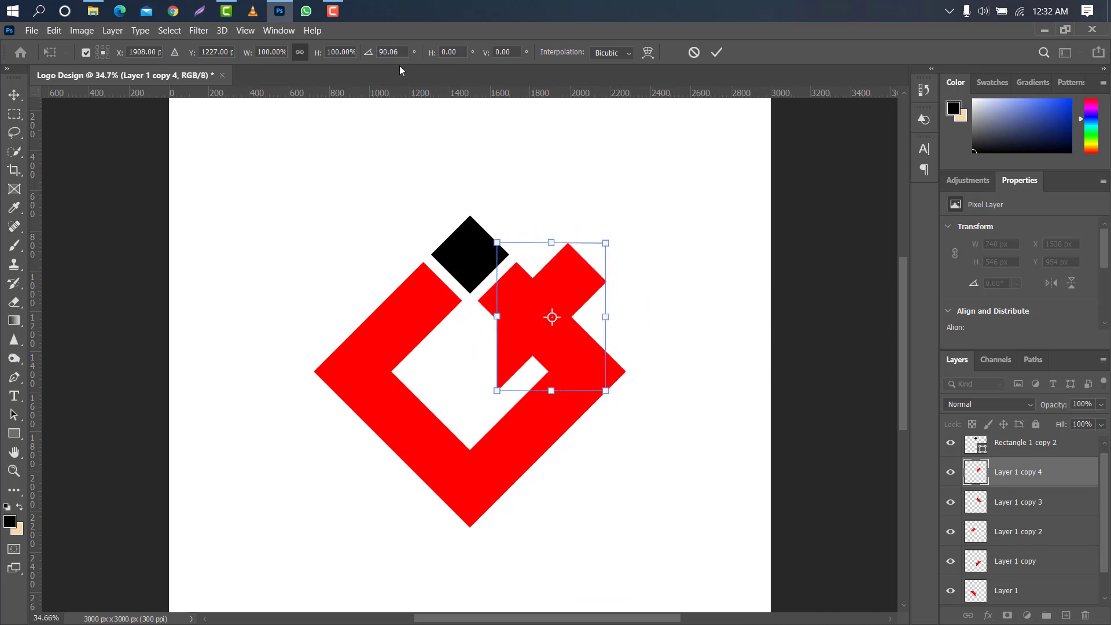
type("90")
mouse_move(528, 277)
left_mouse_down()
mouse_move(503, 288)
mouse_move(514, 282)
left_mouse_up()
scroll(512, 274, "up", 6)
left_click_drag(573, 300, 536, 300)
left_click(716, 52)
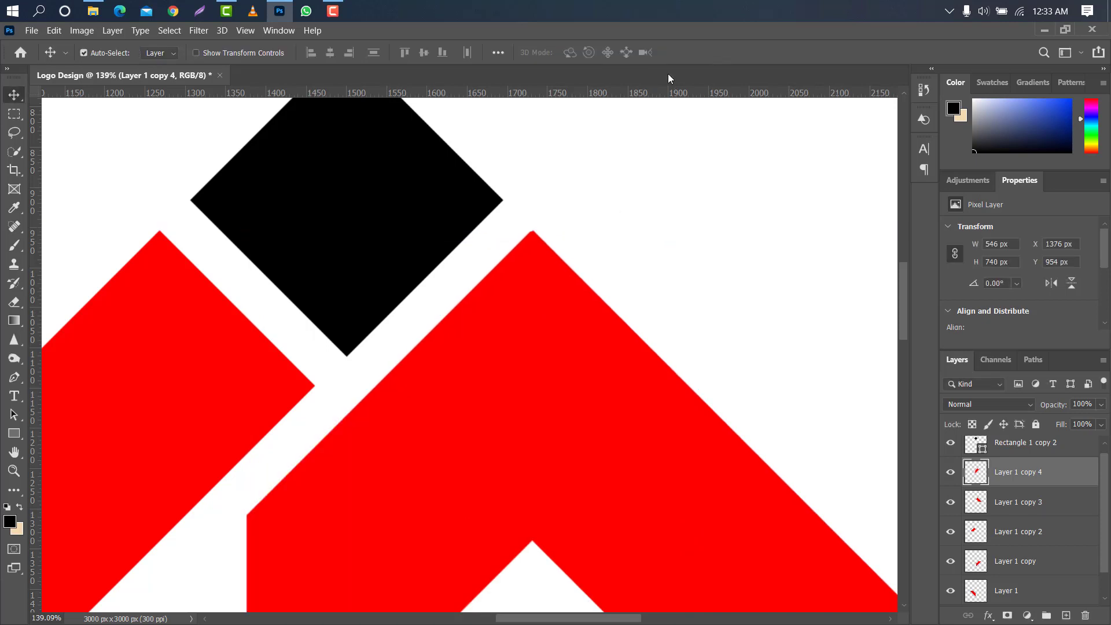
Apply a black (000000) Color Overlay at 100% opacity to the rotated quarter, Layer 1 copy 4.
scroll(517, 145, "down", 3)
scroll(517, 145, "down", 2)
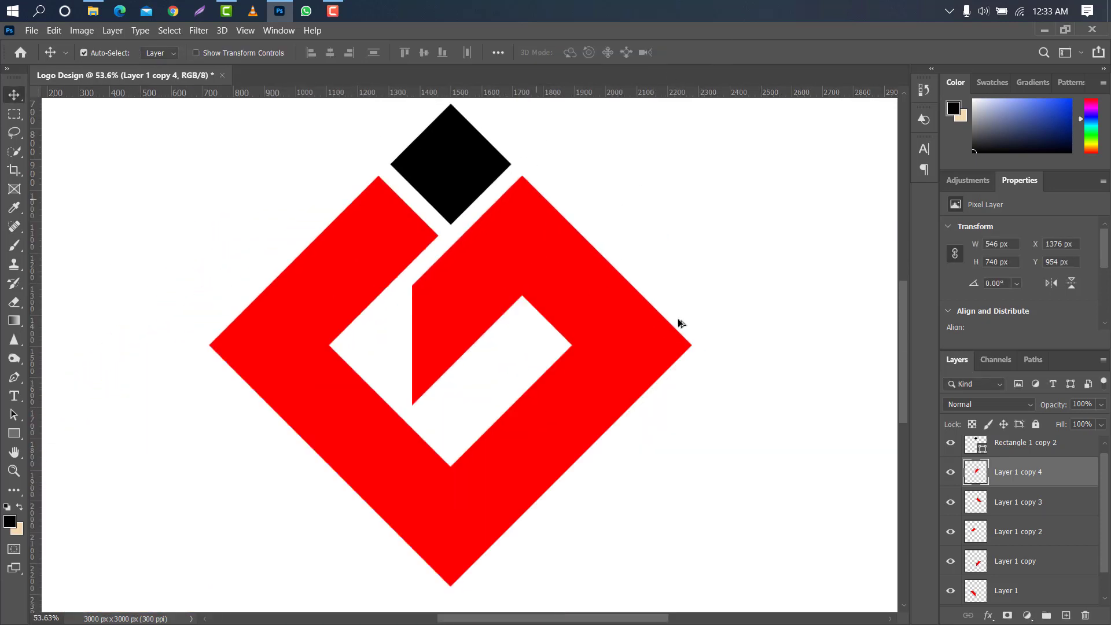
double_click(1065, 473)
left_click(114, 288)
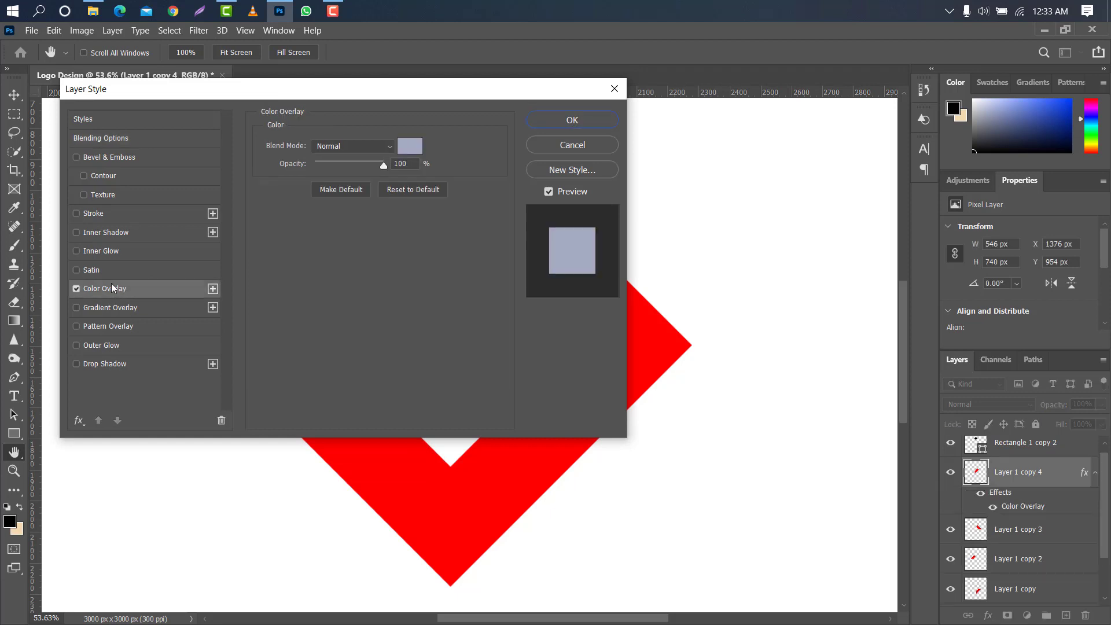
left_click(403, 150)
left_click_drag(775, 285, 633, 414)
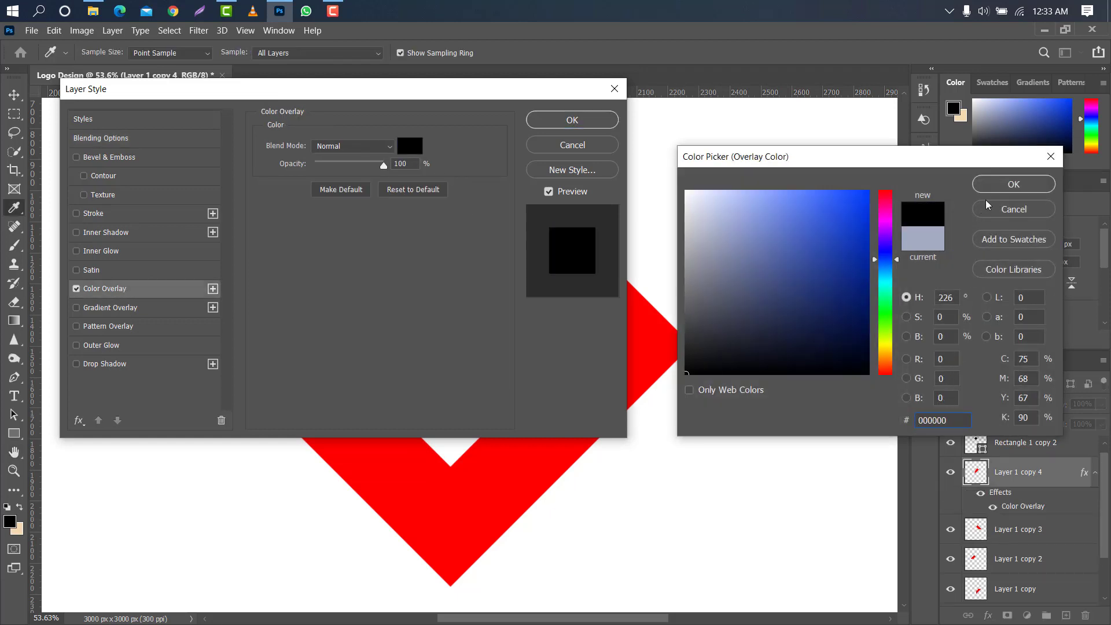
left_click(1009, 188)
left_click(572, 120)
Place a vertical guide through the logo's centre at 1500 px.
scroll(479, 216, "up", 5)
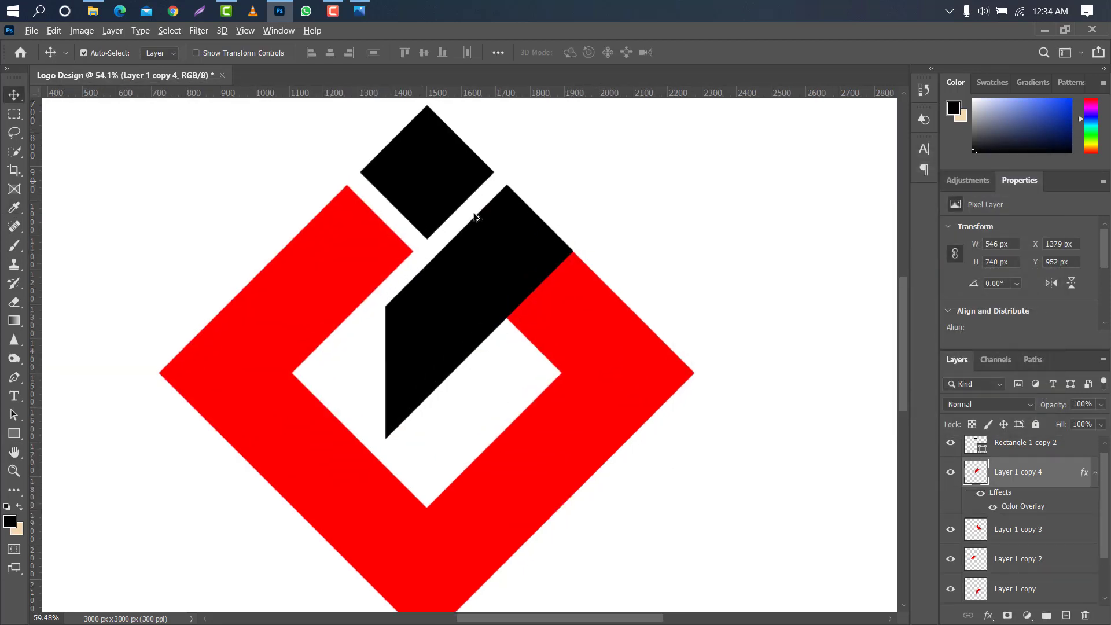
scroll(584, 199, "up", 4)
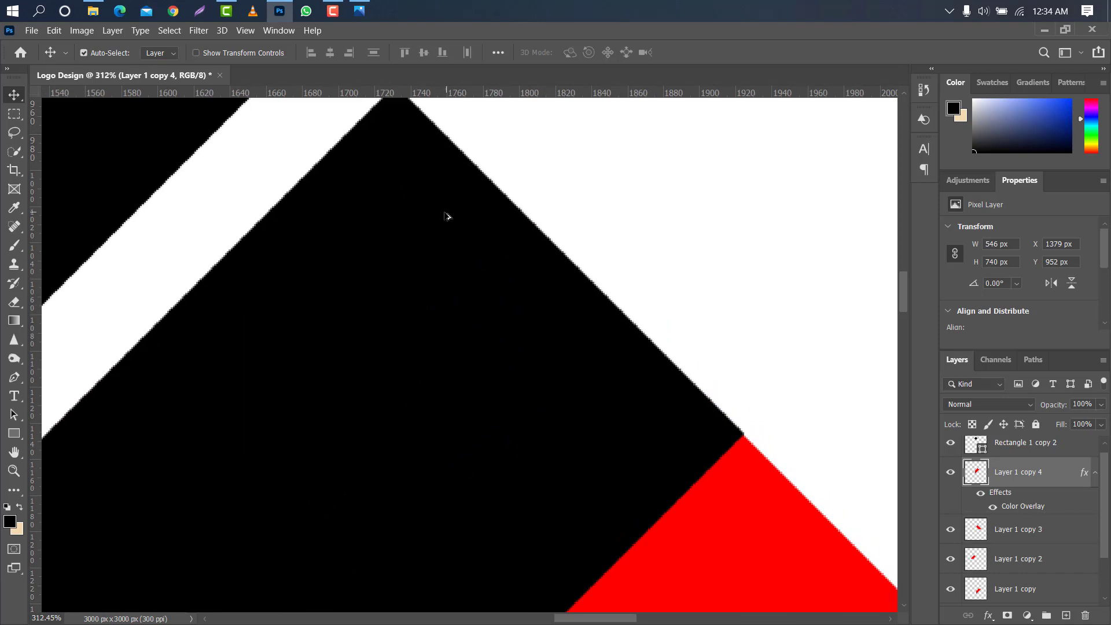
scroll(446, 217, "down", 7)
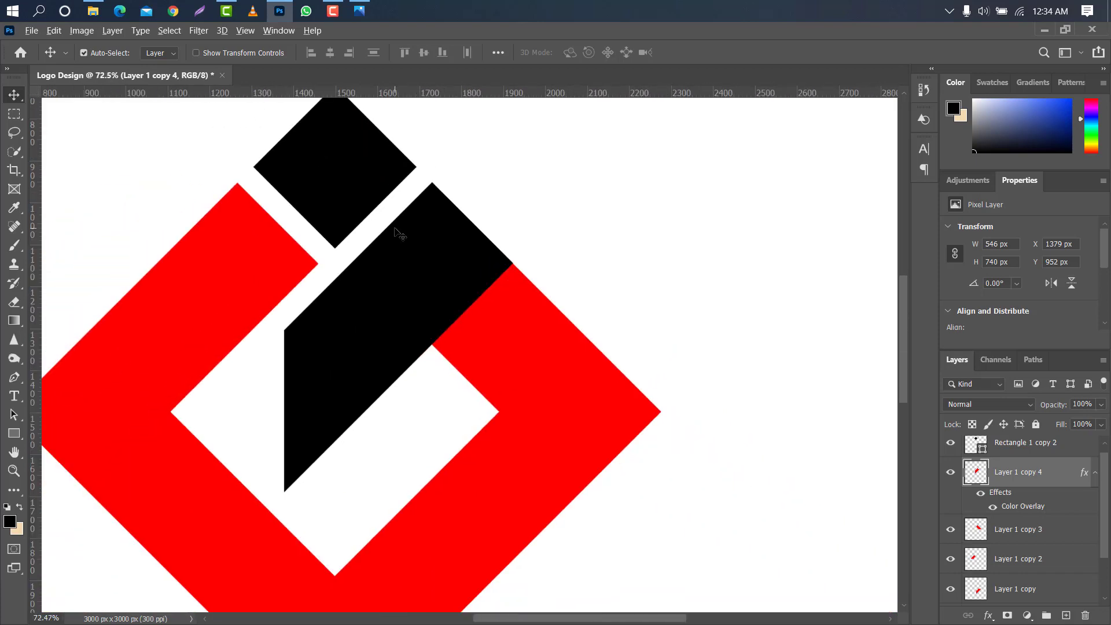
scroll(400, 233, "down", 2)
left_click_drag(42, 357, 364, 357)
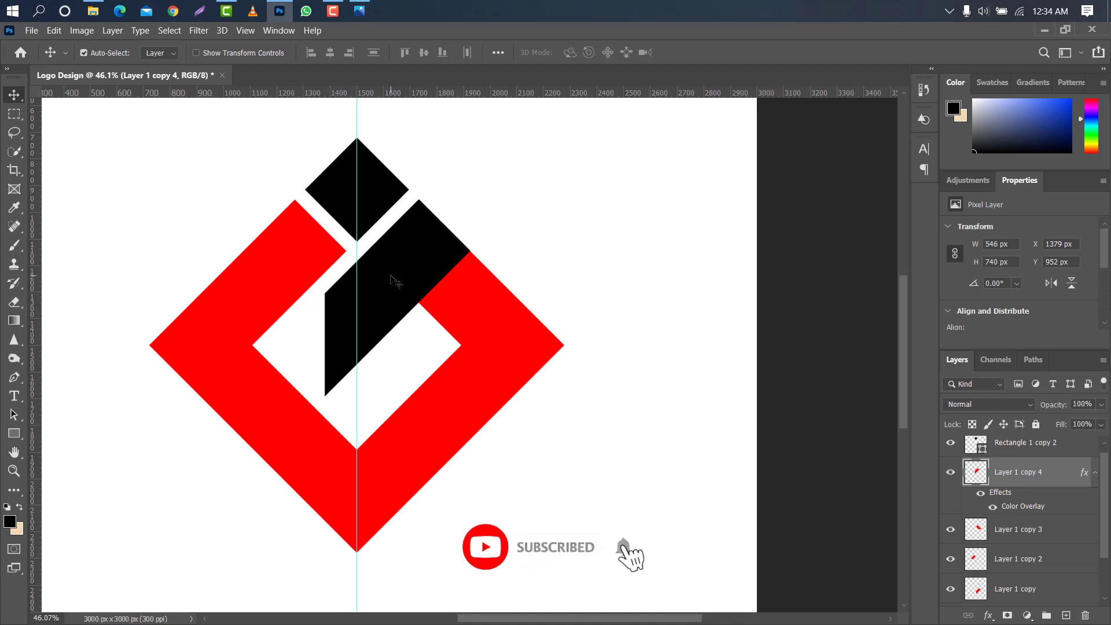
Delete the part of the slanted black piece left of the vertical guide, then deselect and remove the guide.
left_click(14, 114)
left_click_drag(237, 198, 357, 411)
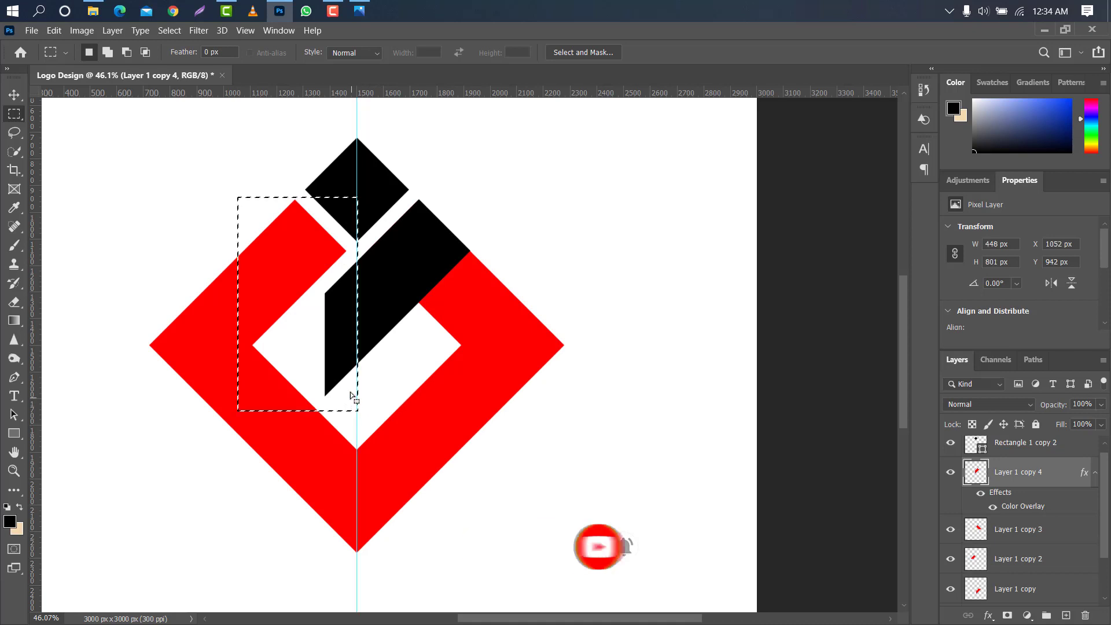
key("Delete")
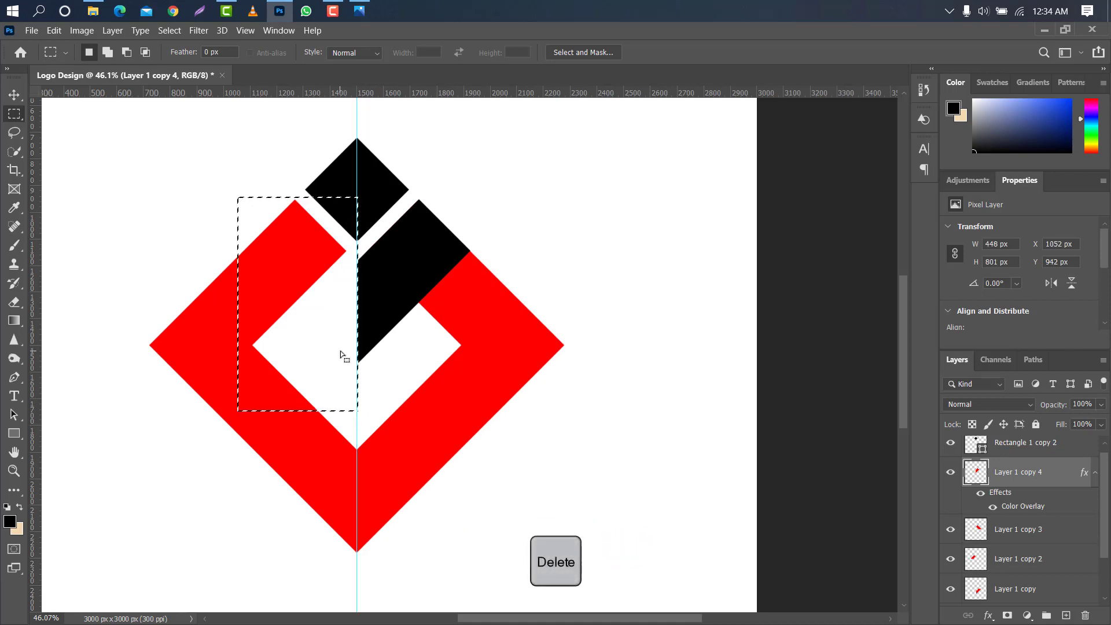
key("ctrl+d")
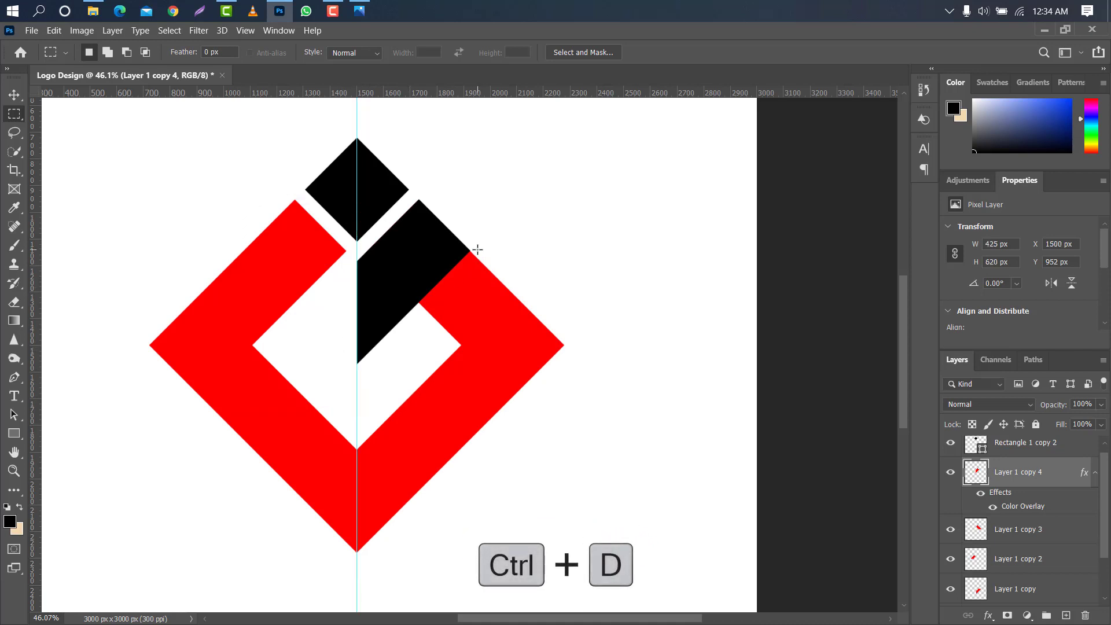
left_click(13, 96)
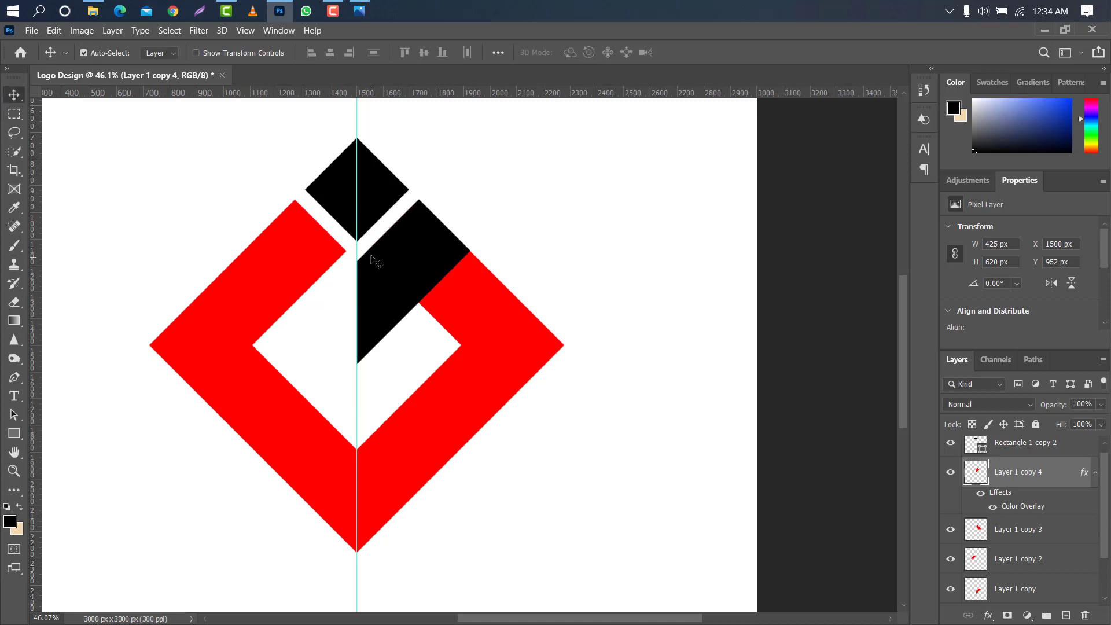
left_click_drag(356, 249, 32, 254)
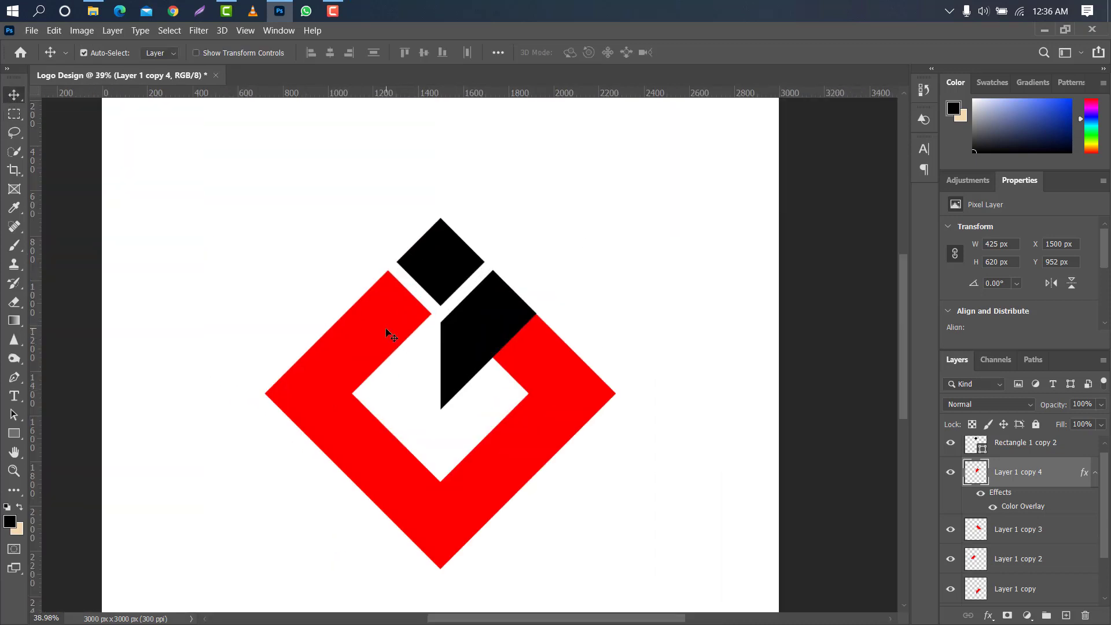
Add a linear Gradient Overlay from yellow fce26a to brown b05504 to the upper-left red quarter, Layer 1 copy 2.
left_click(388, 334)
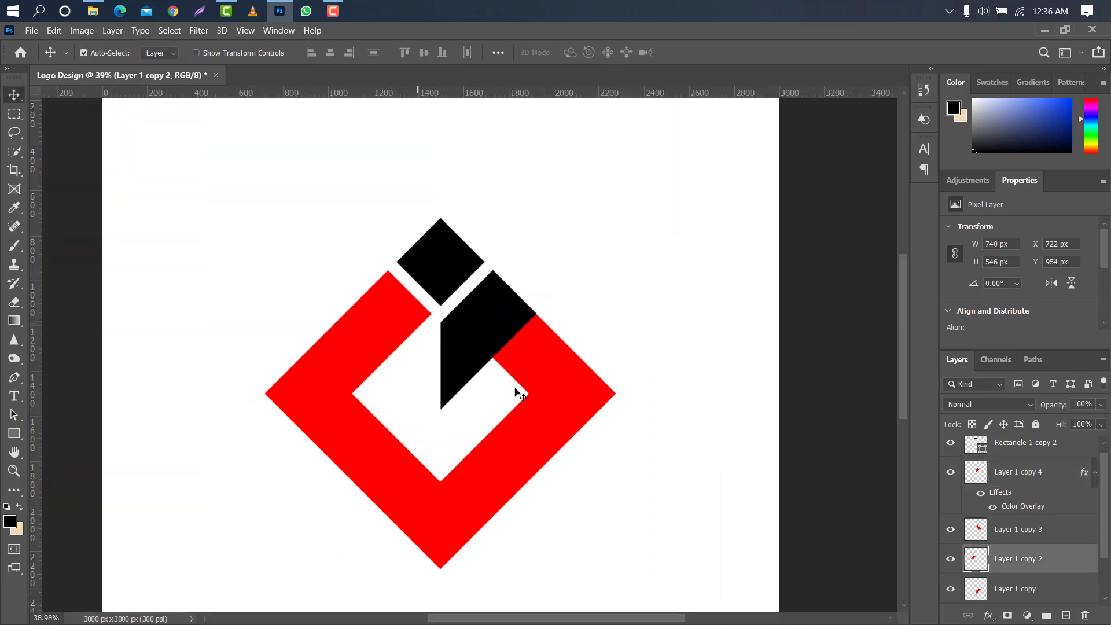
double_click(1069, 559)
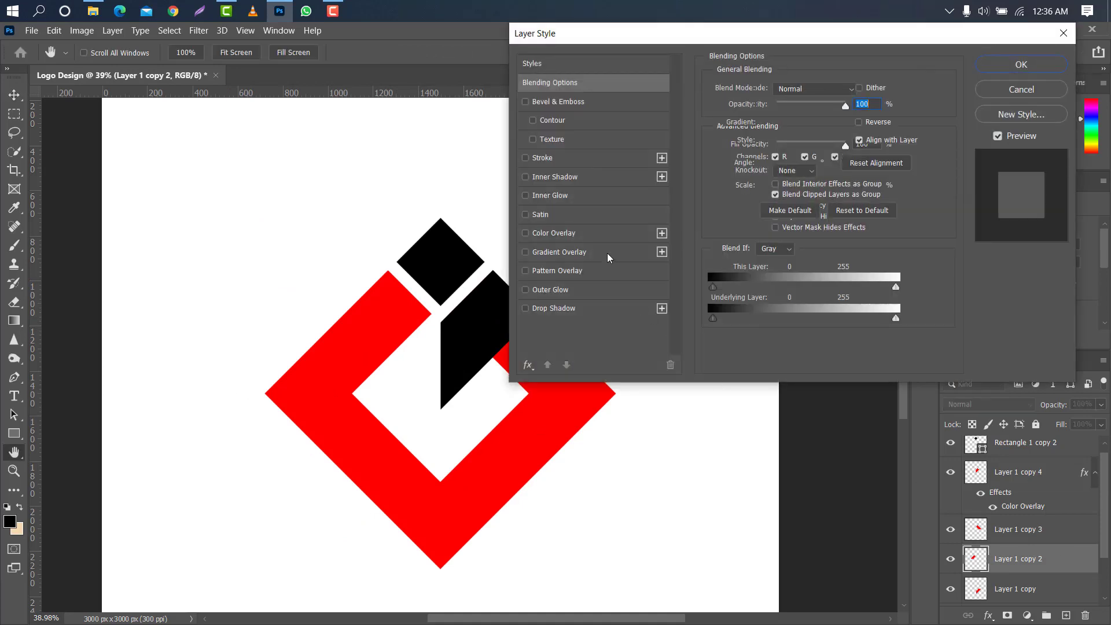
left_click(609, 253)
left_click(793, 122)
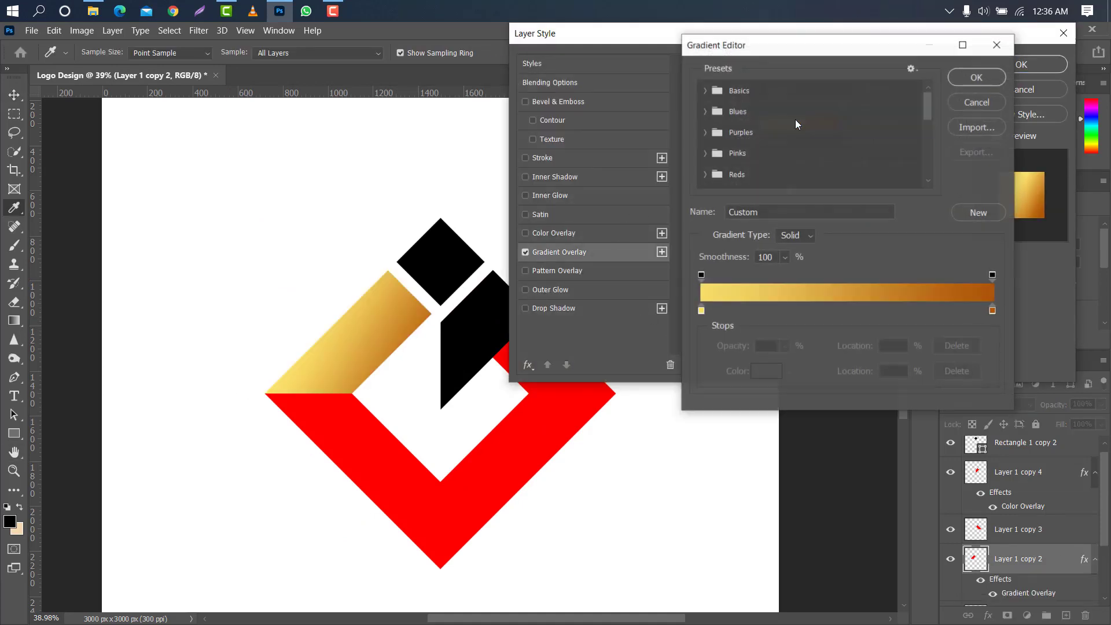
double_click(700, 311)
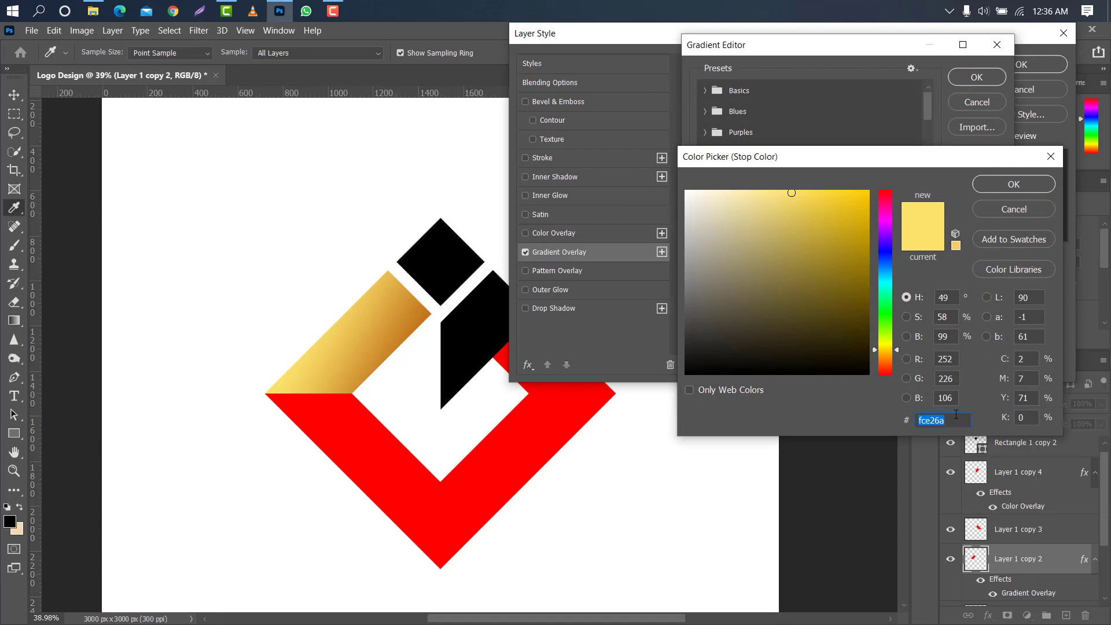
left_click(1014, 184)
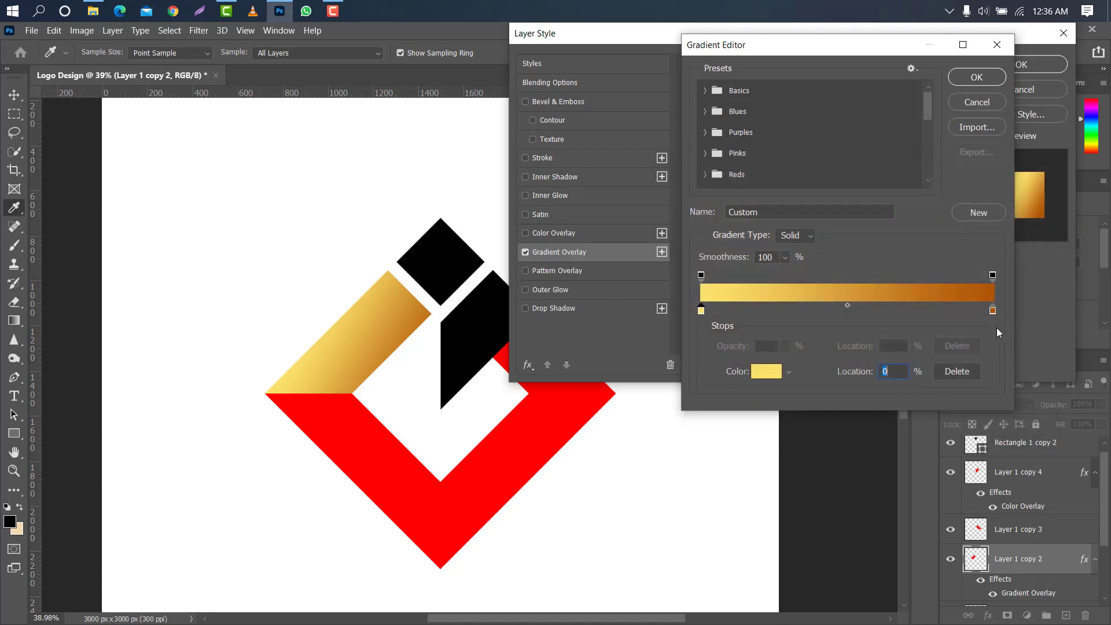
double_click(993, 311)
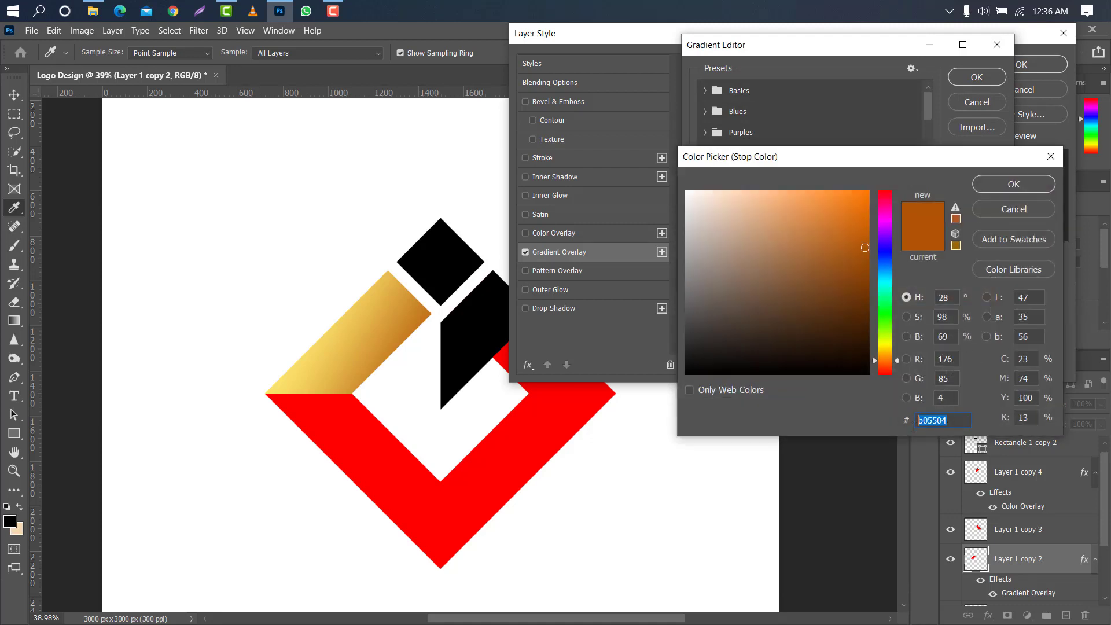
left_click(982, 205)
left_click(964, 81)
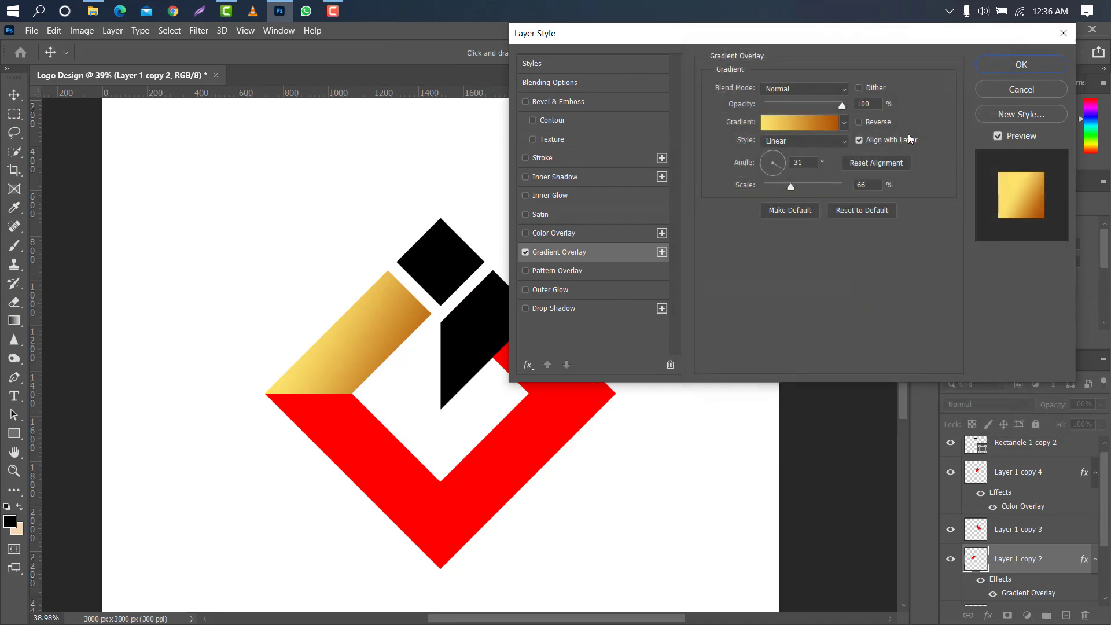
Set the upper-left quarter's gradient angle to 41° and apply the layer style.
left_click_drag(784, 167, 780, 157)
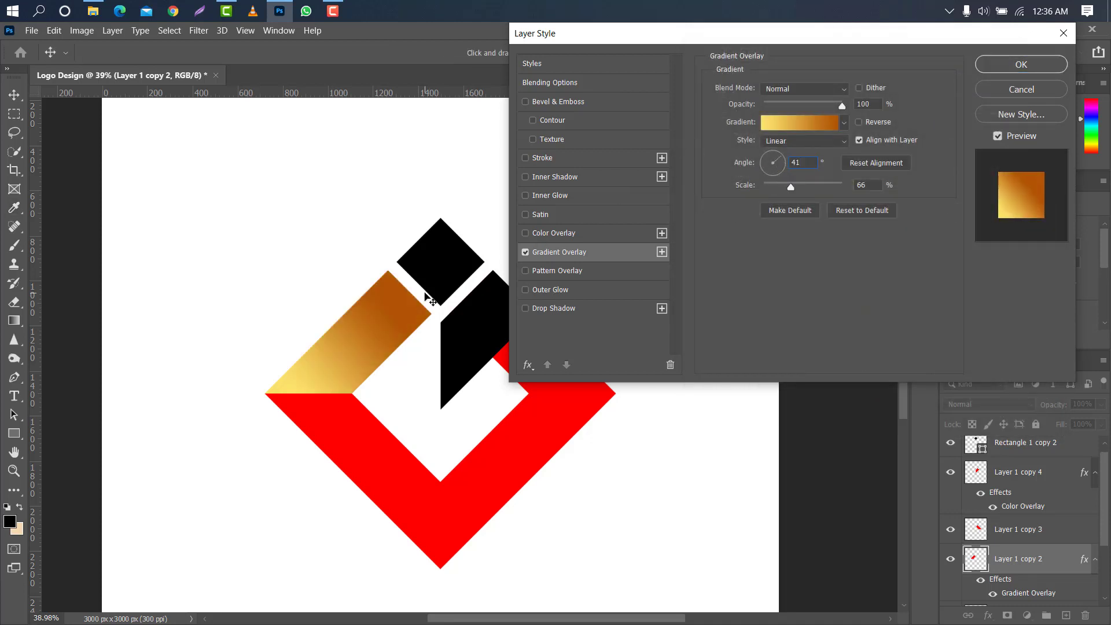
left_click_drag(334, 359, 403, 314)
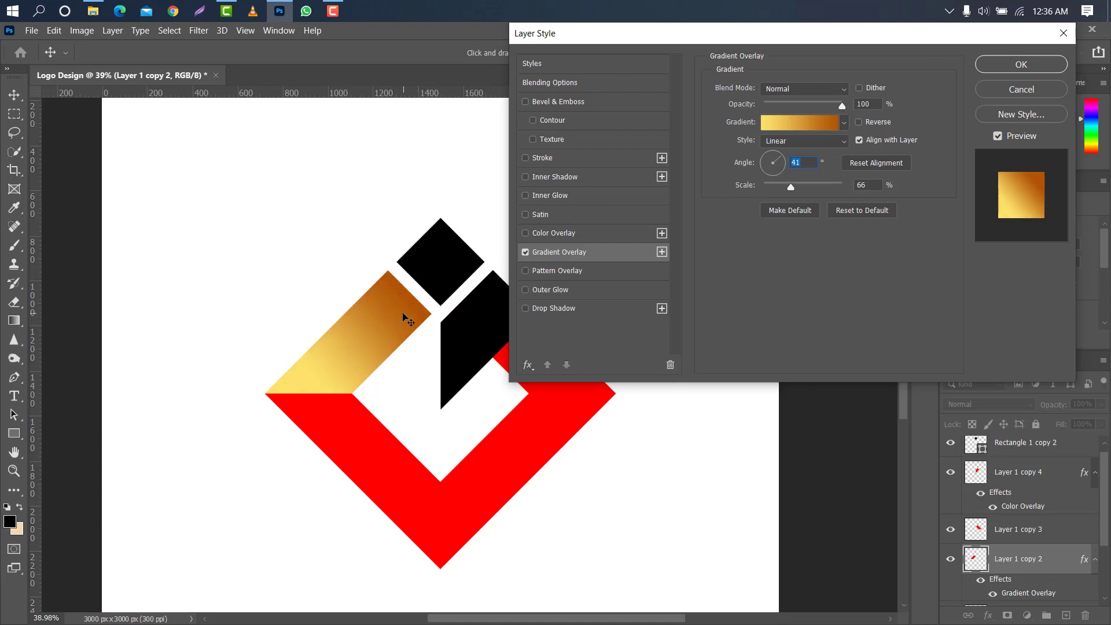
left_click(998, 64)
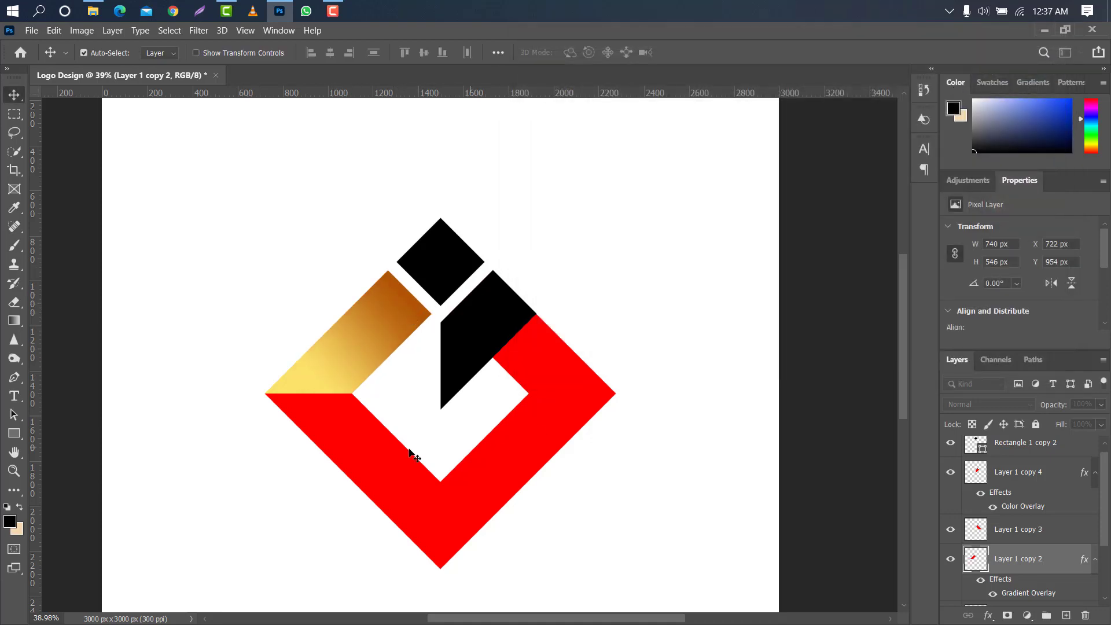
Add the yellow-to-brown Gradient Overlay to the lower-left quarter, Layer 1, at 143°, shift the gradient slightly towards the upper left and apply it.
left_click(352, 450)
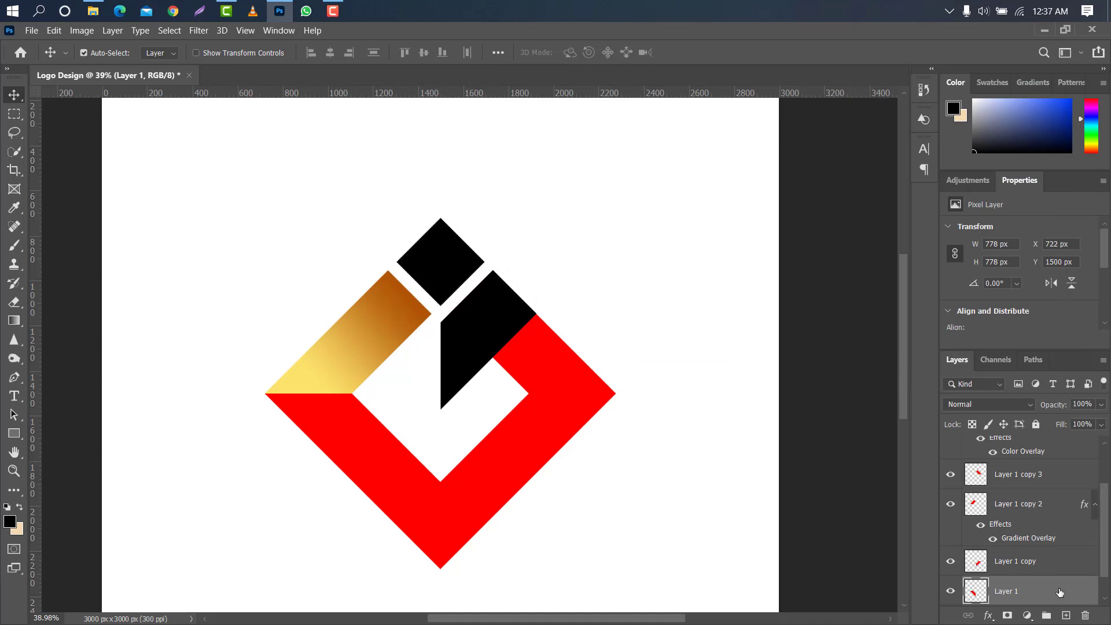
left_click(598, 253)
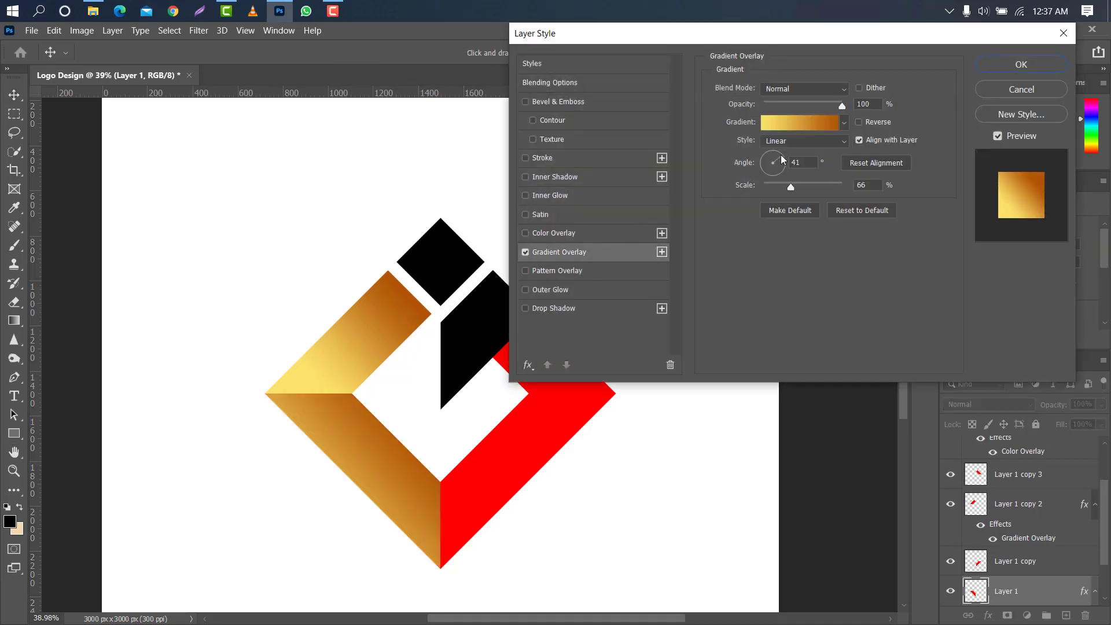
left_click_drag(781, 157, 768, 155)
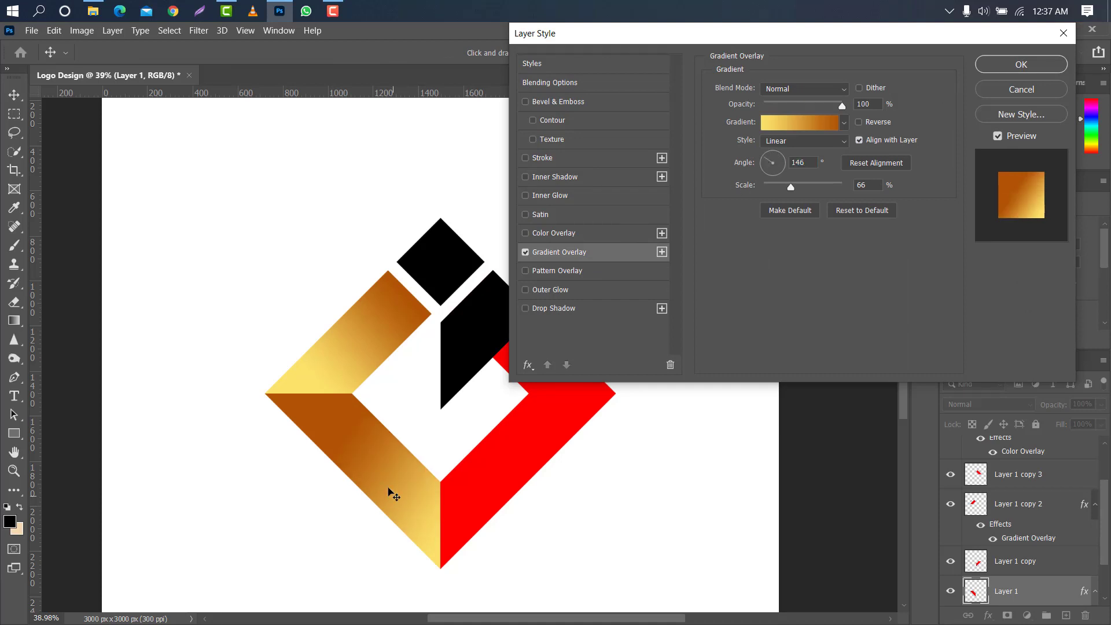
left_click_drag(393, 496, 384, 483)
left_click(765, 162)
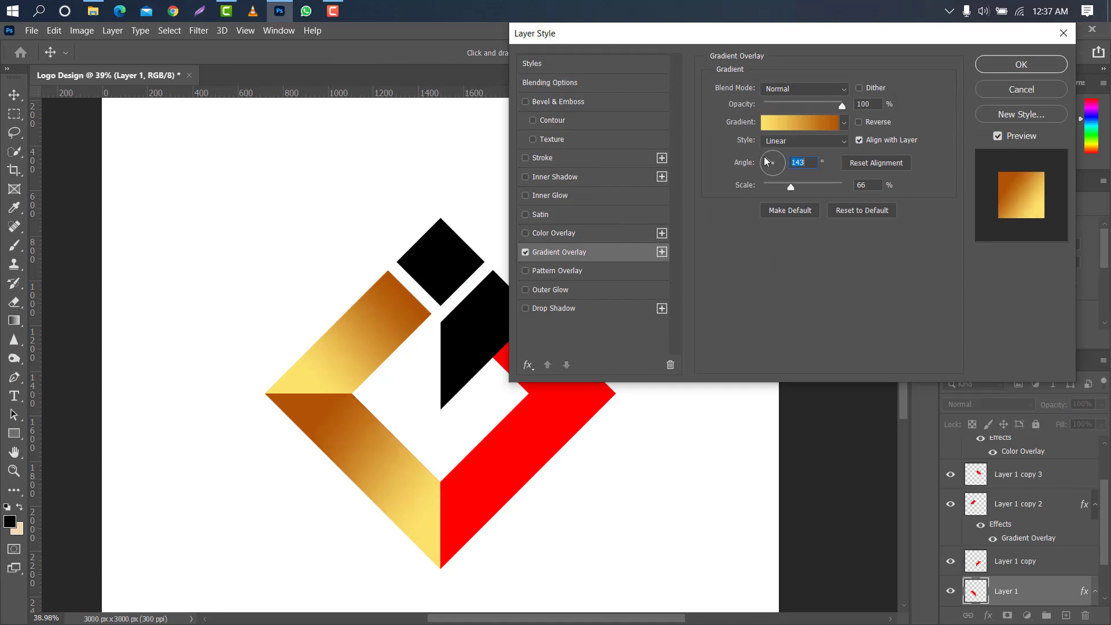
left_click(1021, 65)
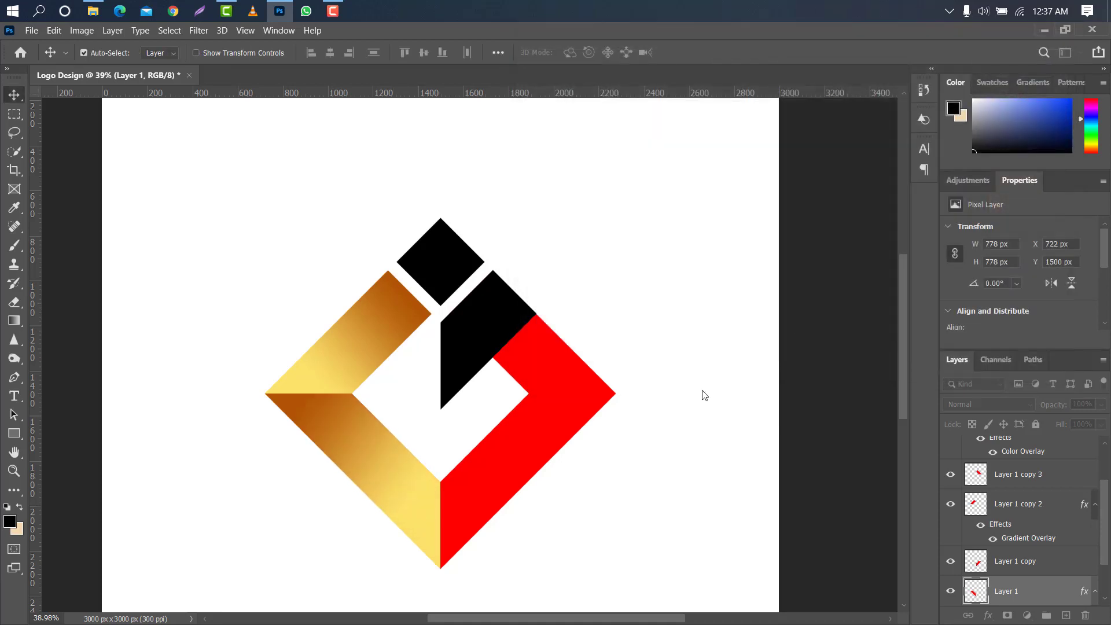
Add the gold Gradient Overlay to the lower-right quarter, Layer 1 copy, at -134°, shift the gradient towards the lower left and apply it.
left_click(1023, 561)
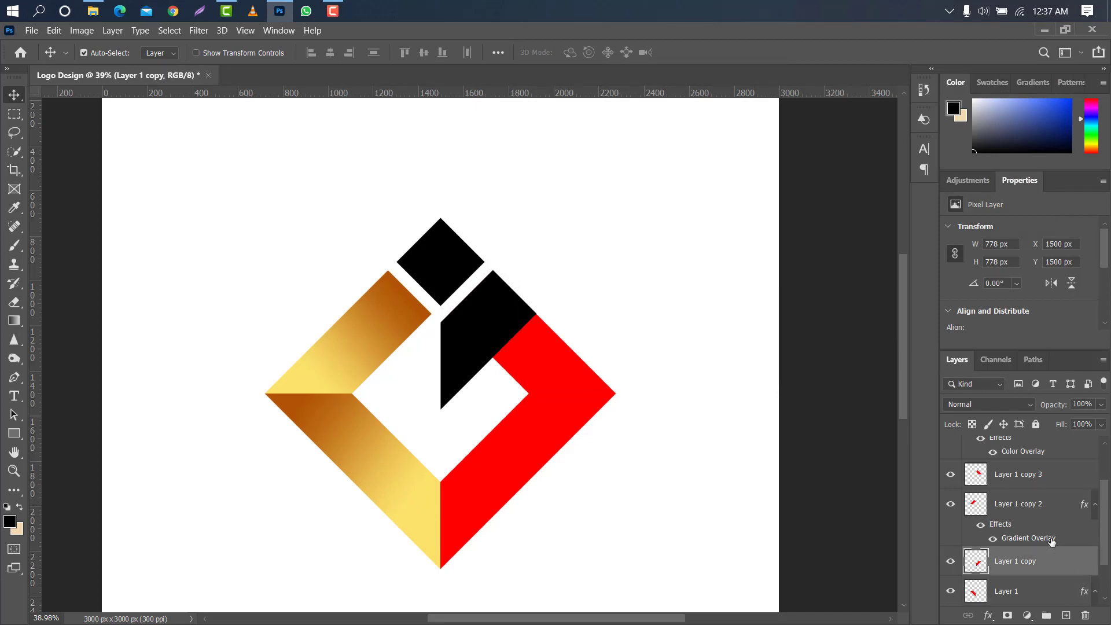
left_click(622, 253)
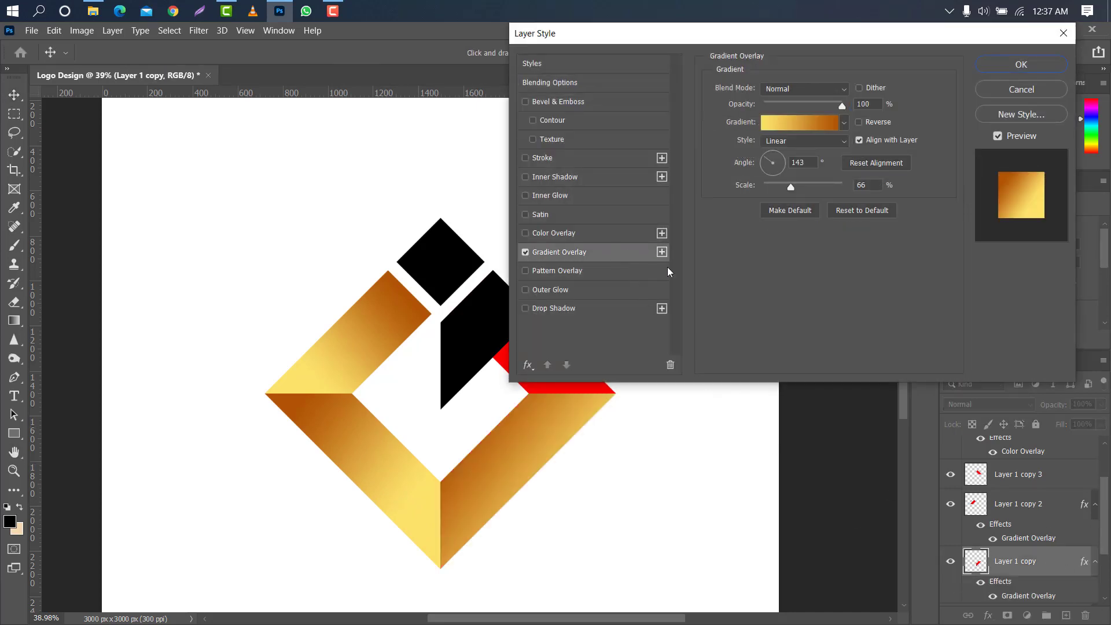
left_click(762, 165)
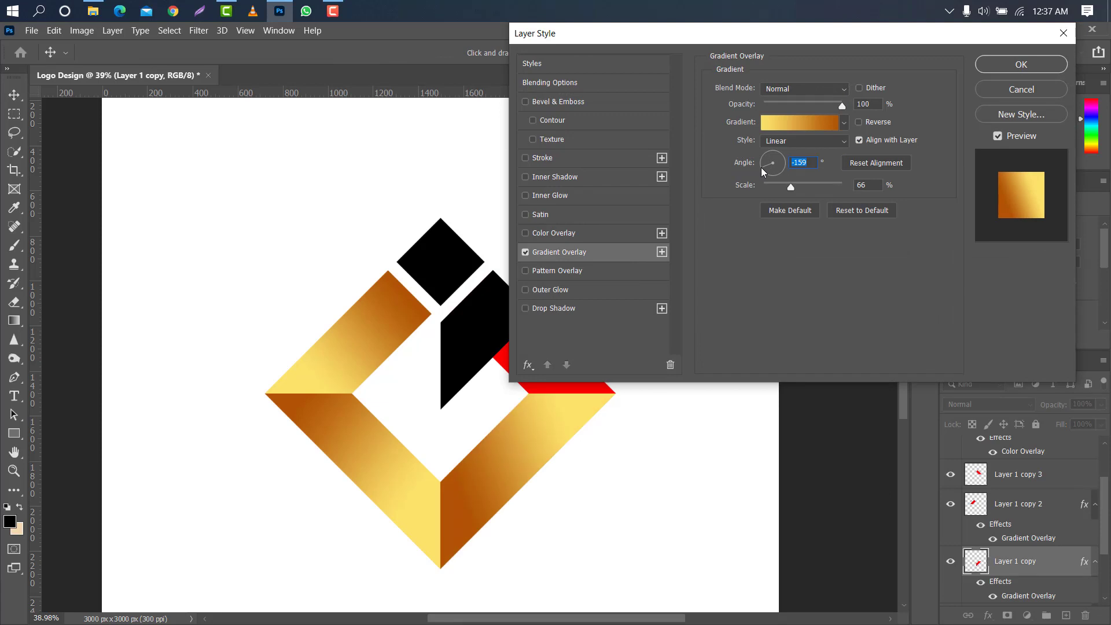
left_click(762, 174)
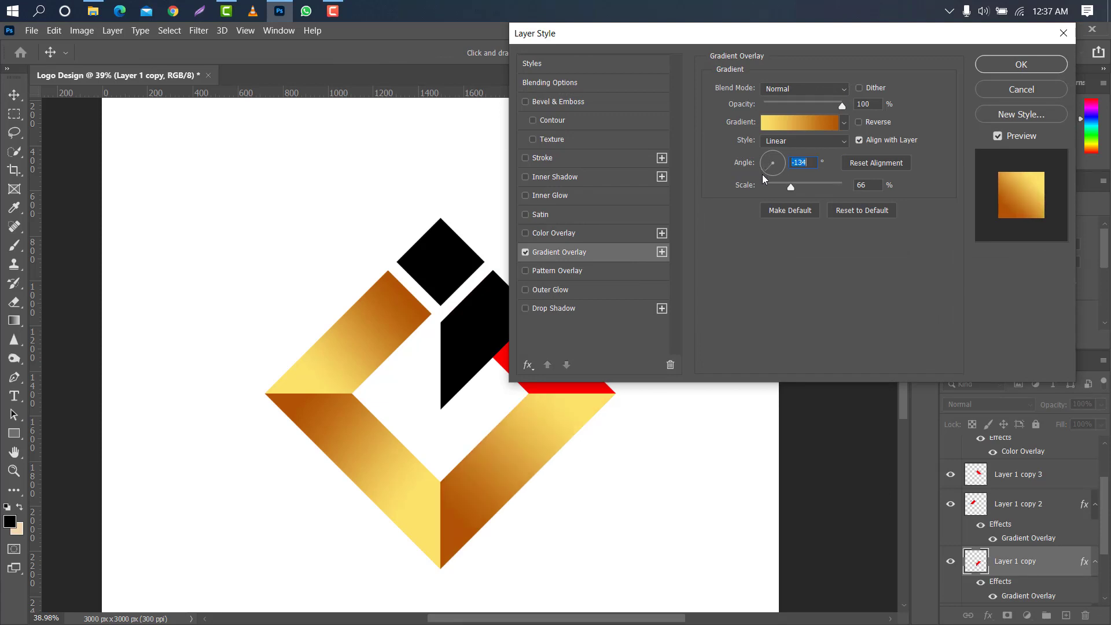
left_click_drag(536, 428, 516, 448)
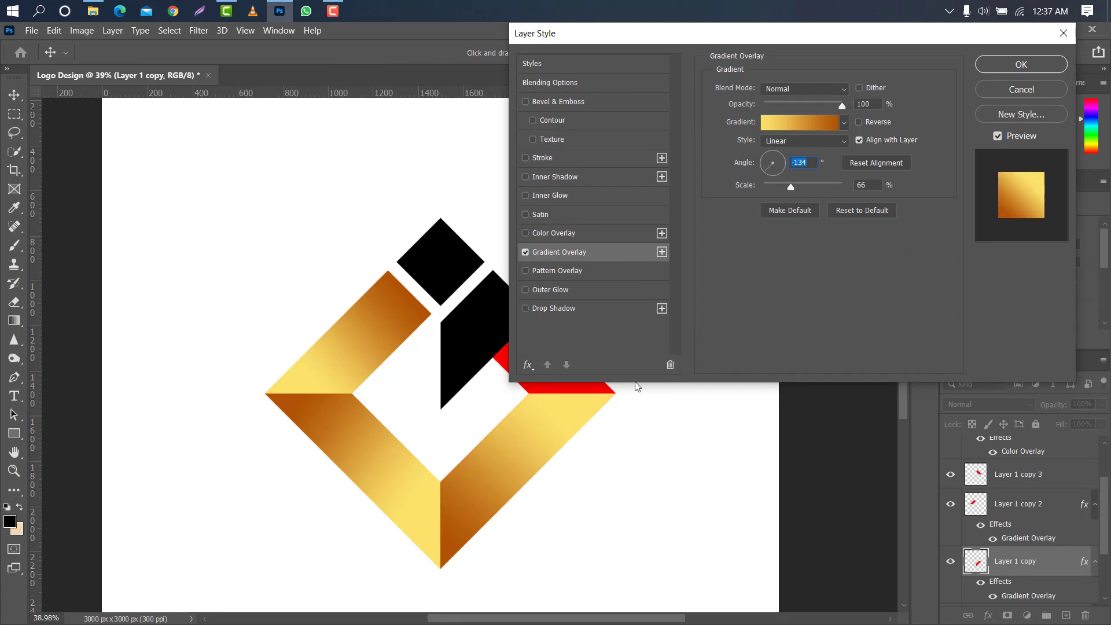
left_click(1020, 65)
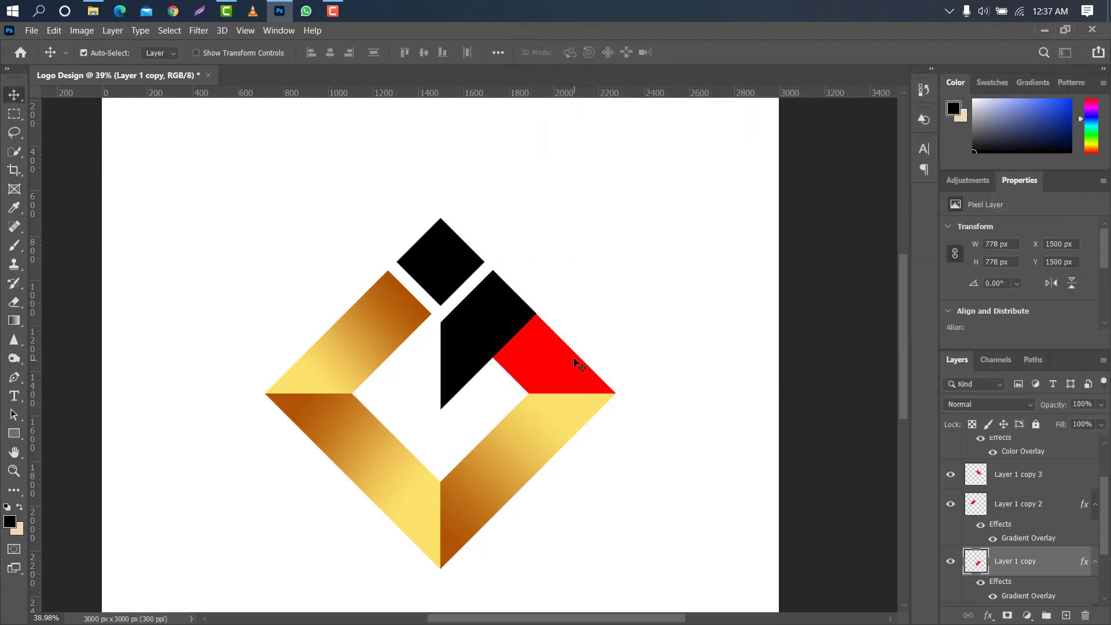
Add the gold Gradient Overlay to the upper-right piece, Layer 1 copy 3, at -60°, shift the gradient slightly towards the upper left and apply it.
left_click(575, 364)
double_click(1067, 476)
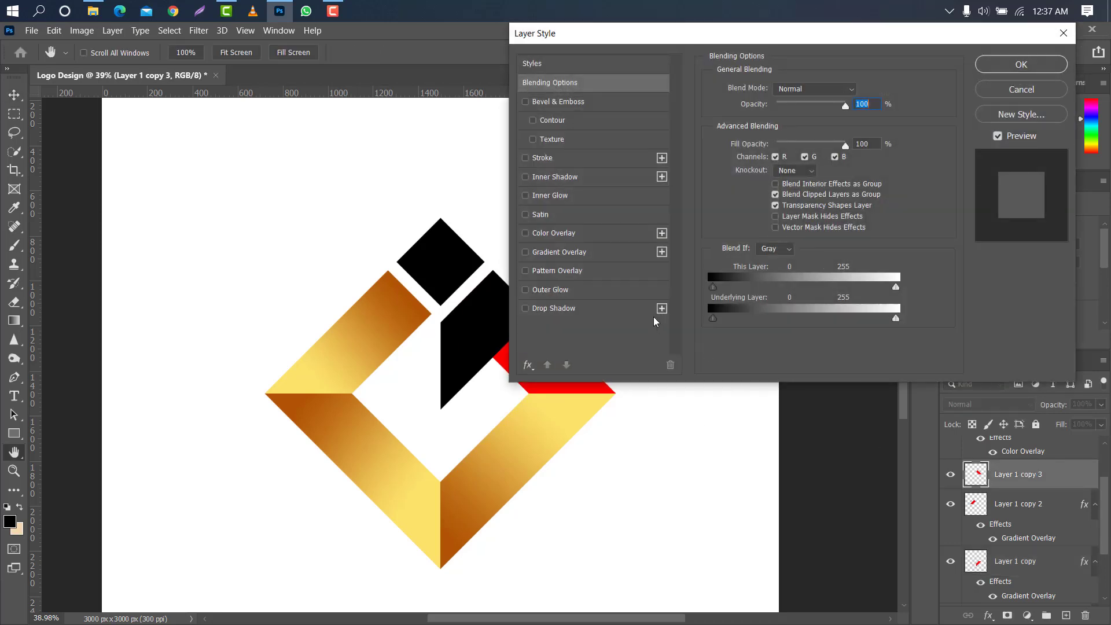
left_click(609, 251)
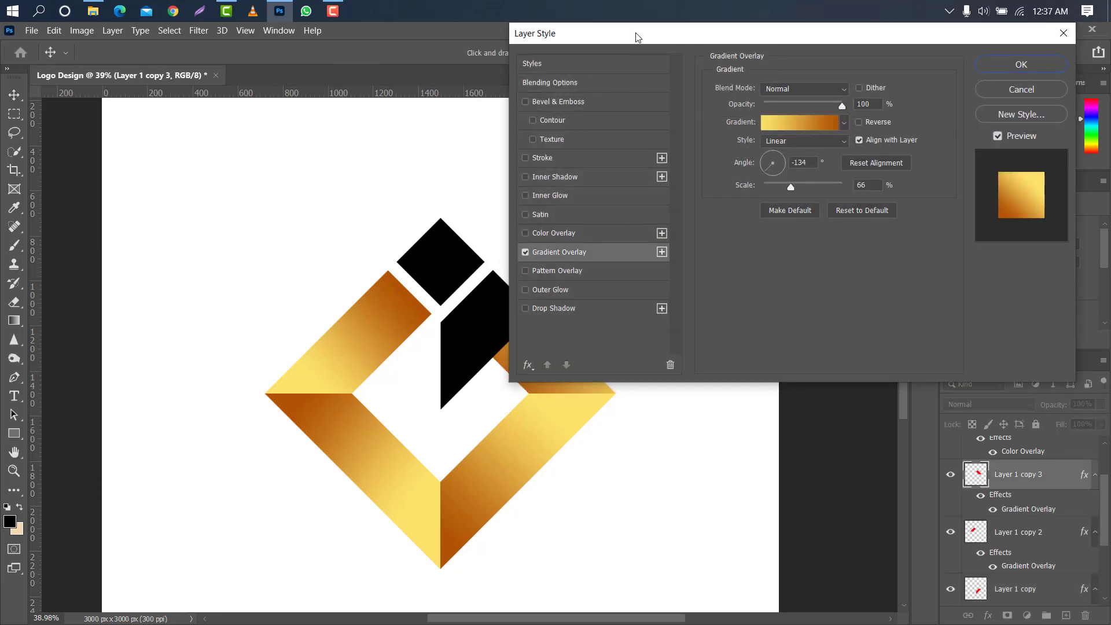
left_click_drag(637, 37, 733, 37)
left_click(873, 172)
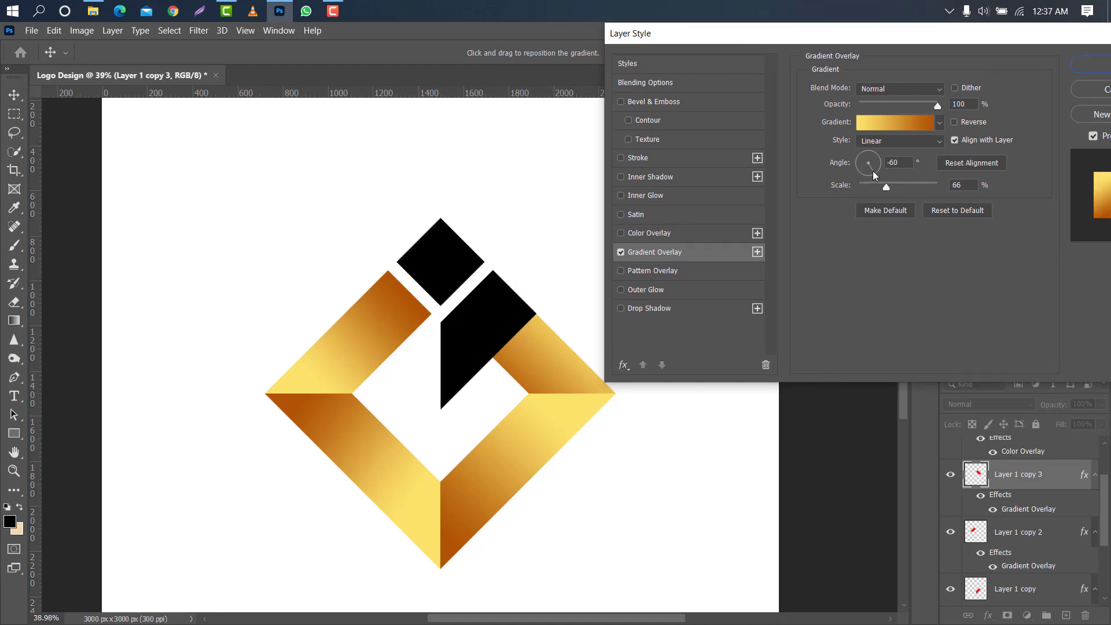
mouse_move(540, 353)
left_mouse_down()
mouse_move(547, 363)
mouse_move(536, 348)
left_mouse_up()
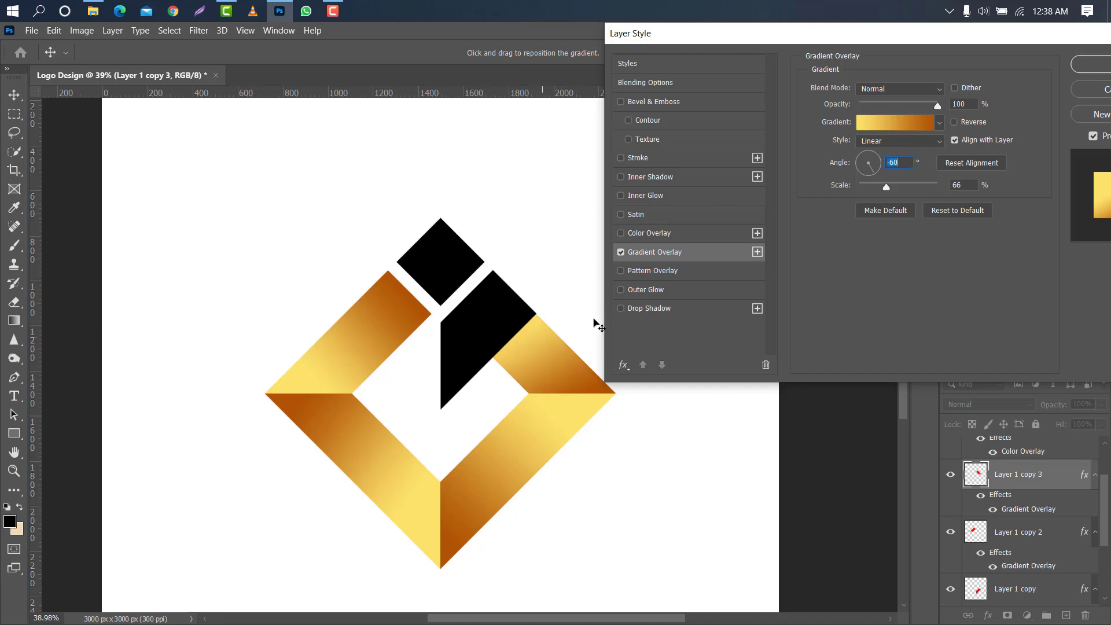
left_click(1090, 63)
Replace the Color Overlay on the slanted black piece, Layer 1 copy 4, with a Gradient Overlay.
left_click(497, 320)
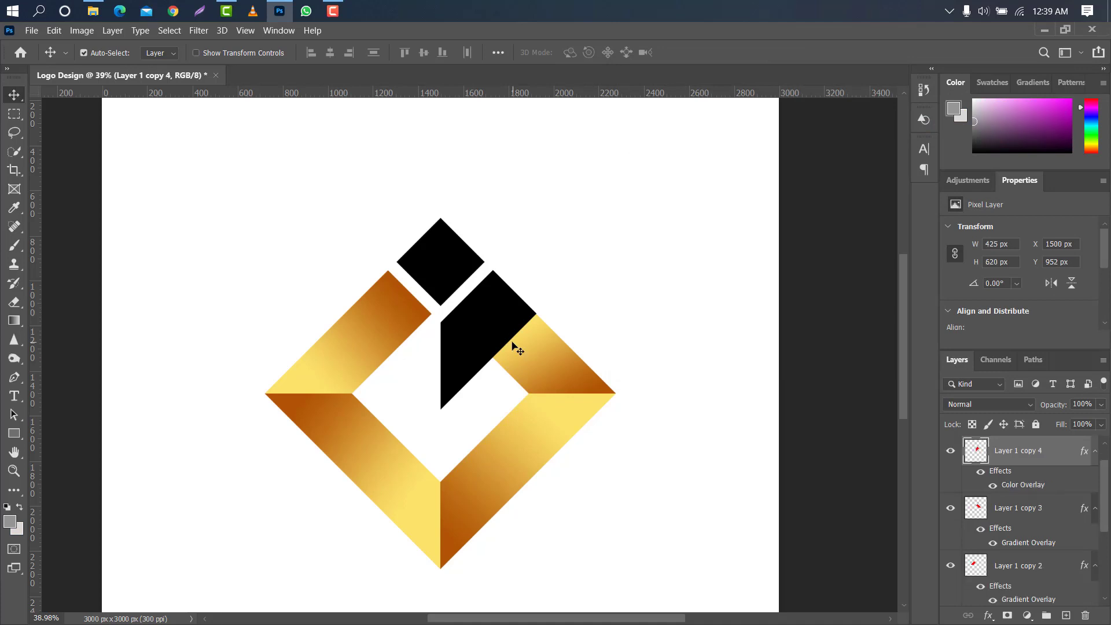
double_click(1071, 452)
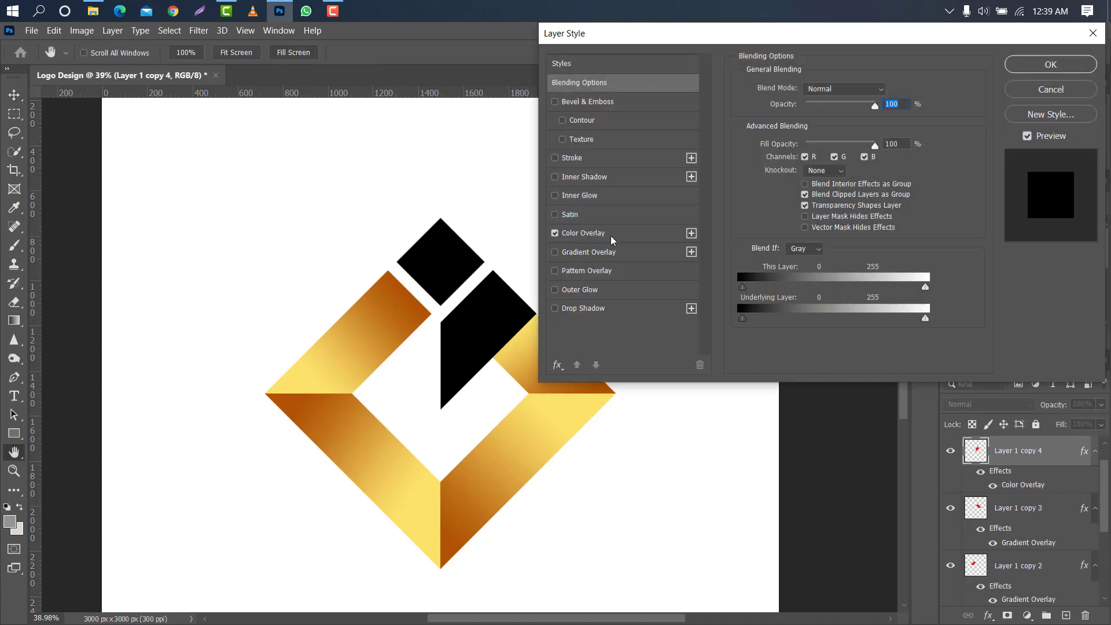
left_click(556, 233)
left_click(589, 253)
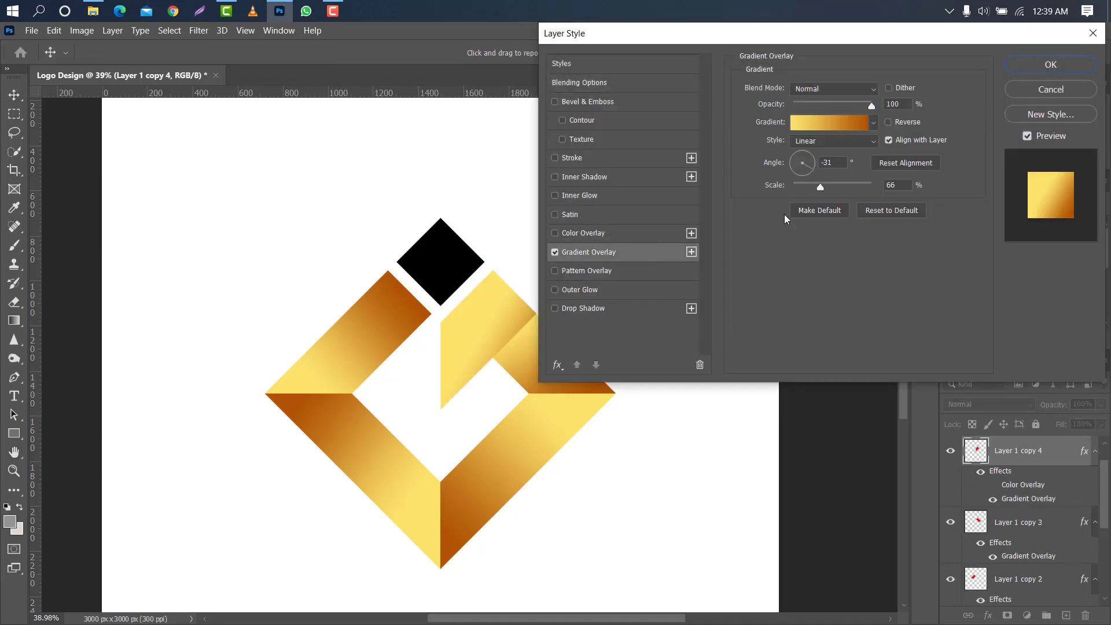
Change the slanted piece's gradient stops to light grey d9d9d9 at the start and grey 959495 at the end.
left_click(849, 130)
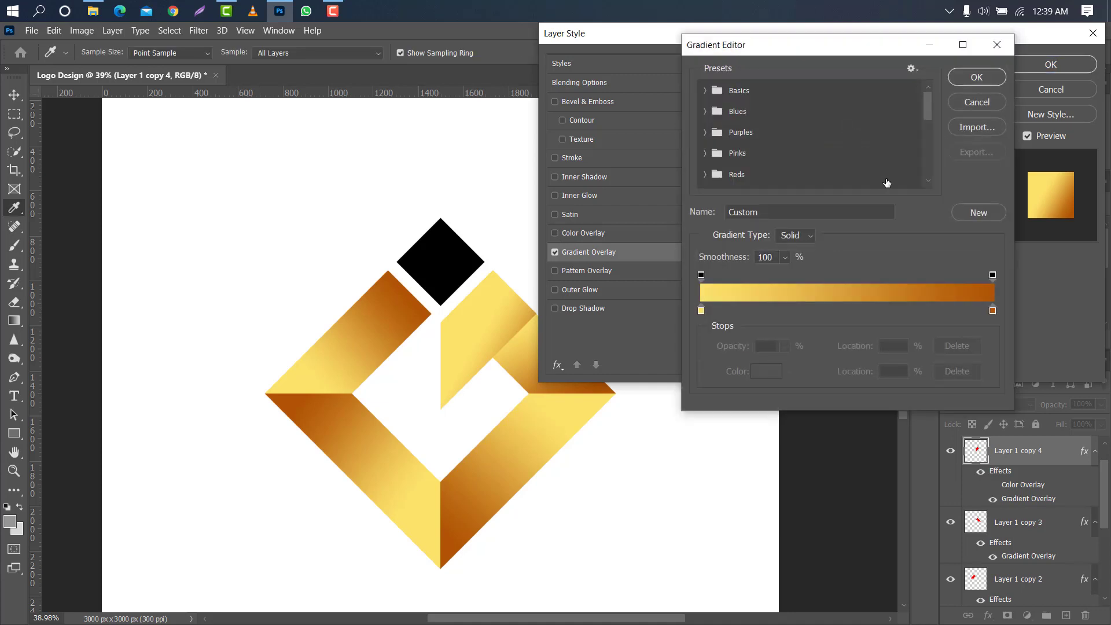
double_click(991, 311)
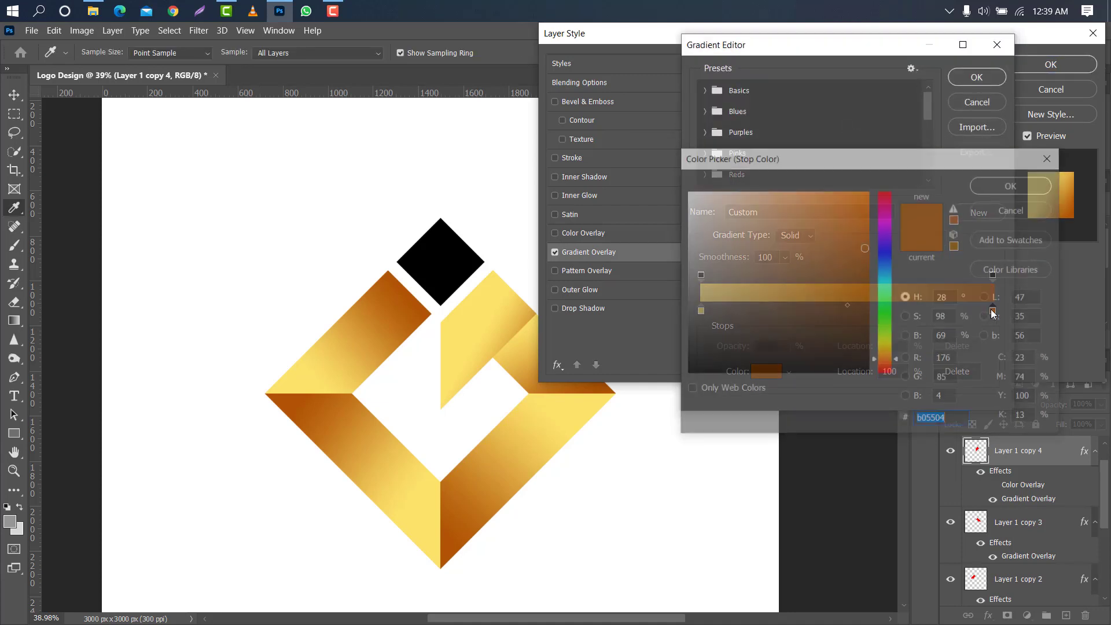
left_click(11, 523)
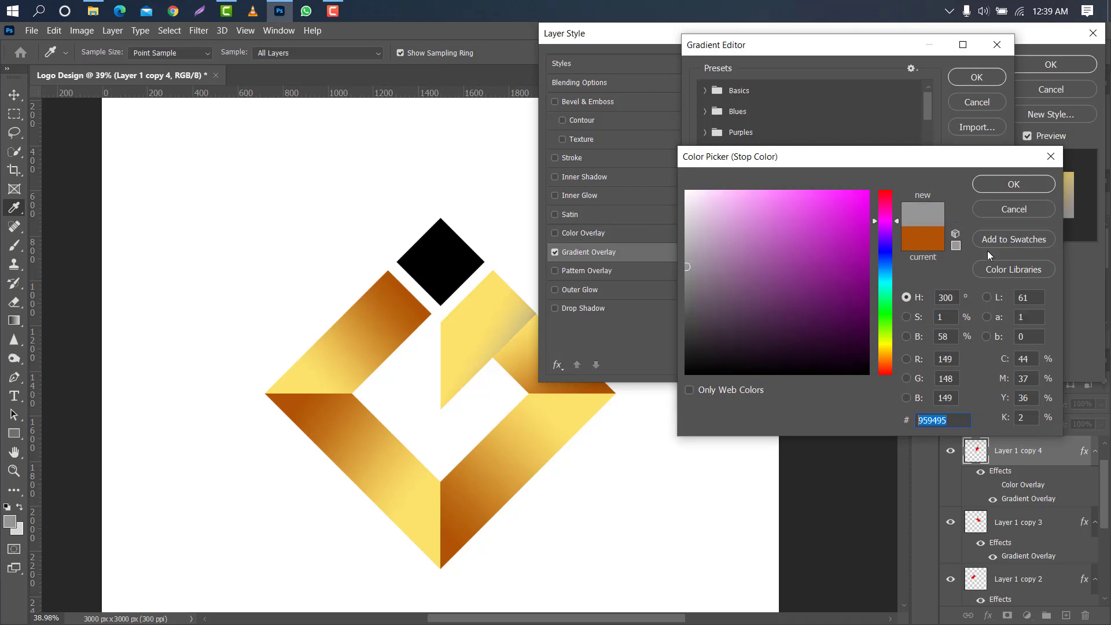
left_click(1013, 184)
double_click(702, 311)
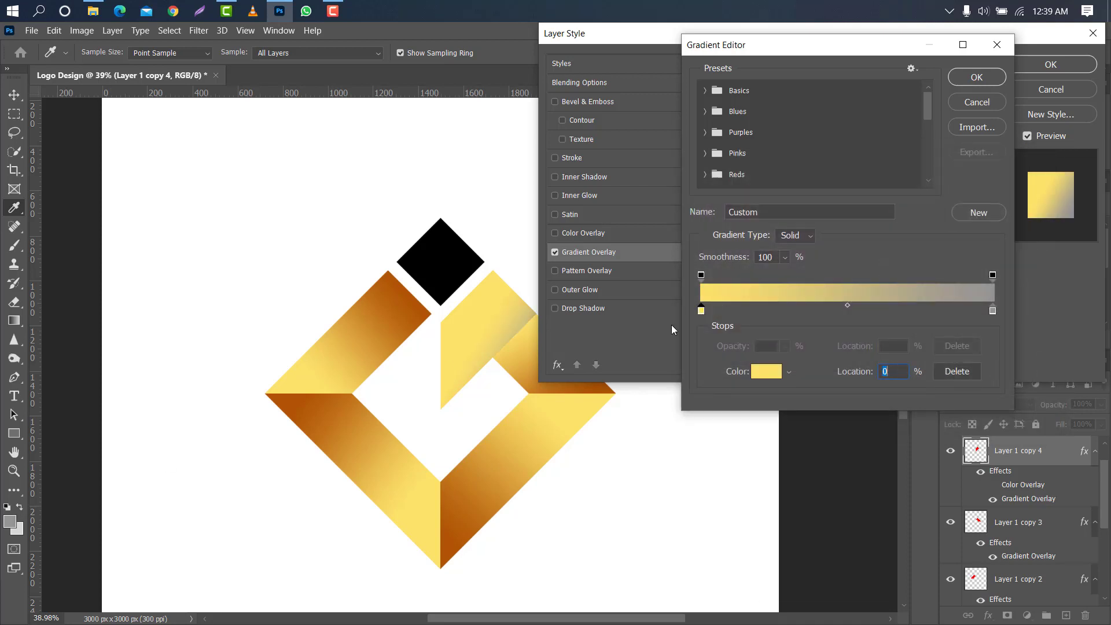
left_click(13, 525)
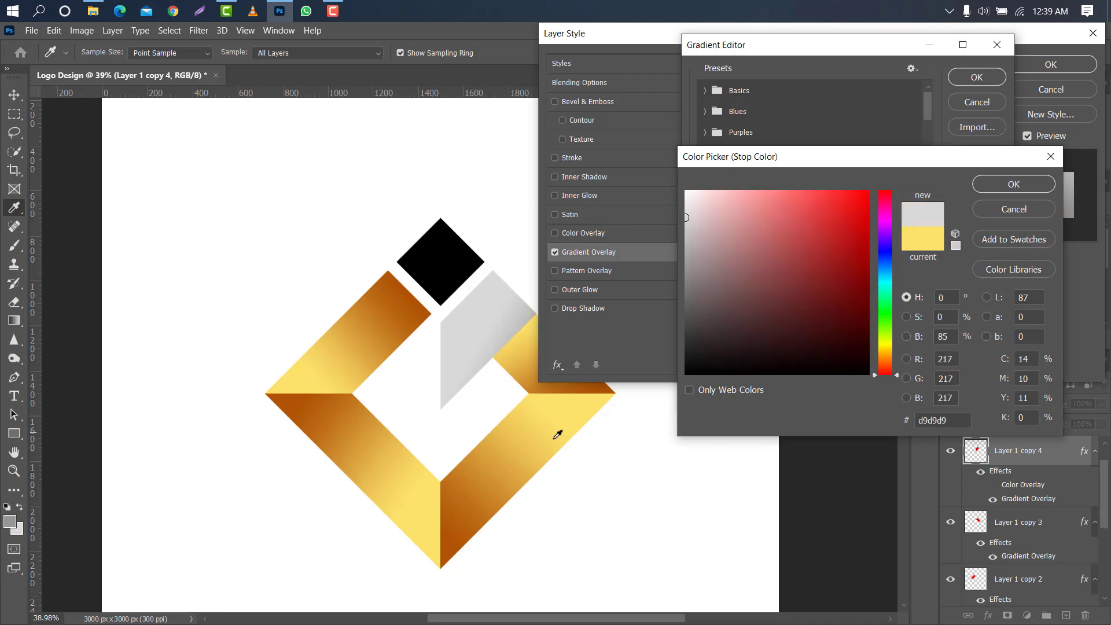
left_click(1011, 184)
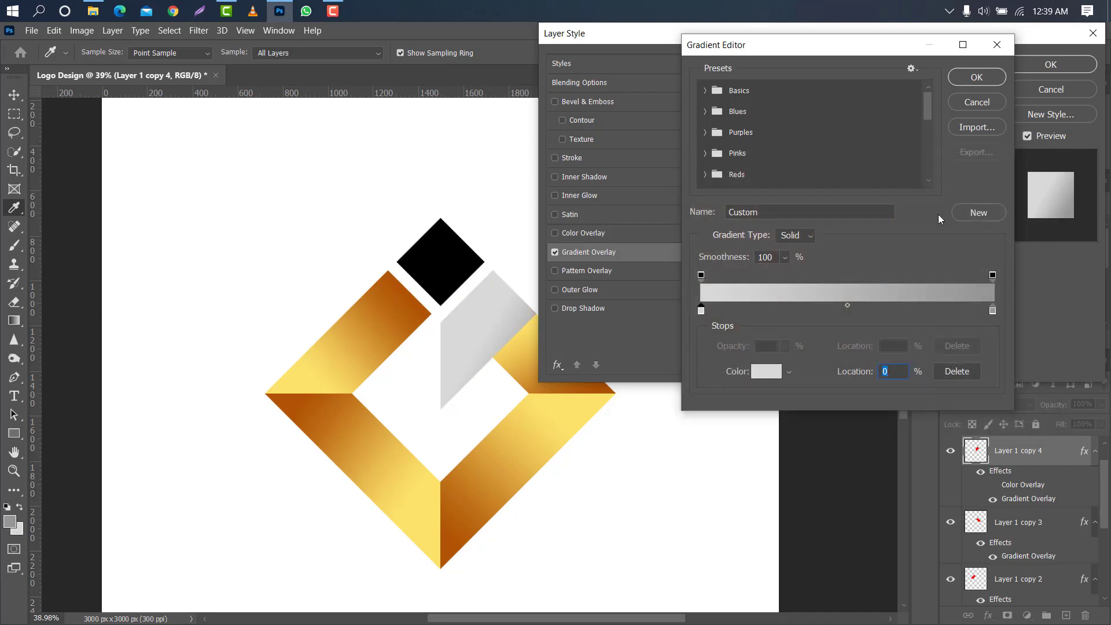
left_click(966, 82)
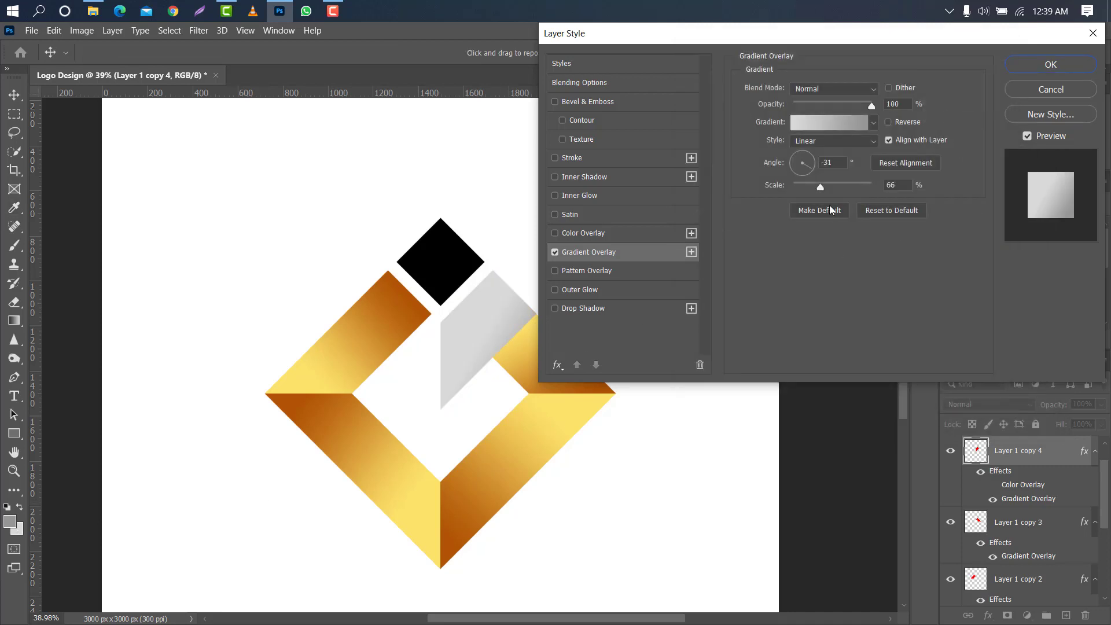
Set the slanted piece's gradient to -27° and 47% scale, shift it towards the piece's centre, and apply the layer style.
mouse_move(810, 170)
left_mouse_down()
mouse_move(800, 158)
mouse_move(811, 168)
left_mouse_up()
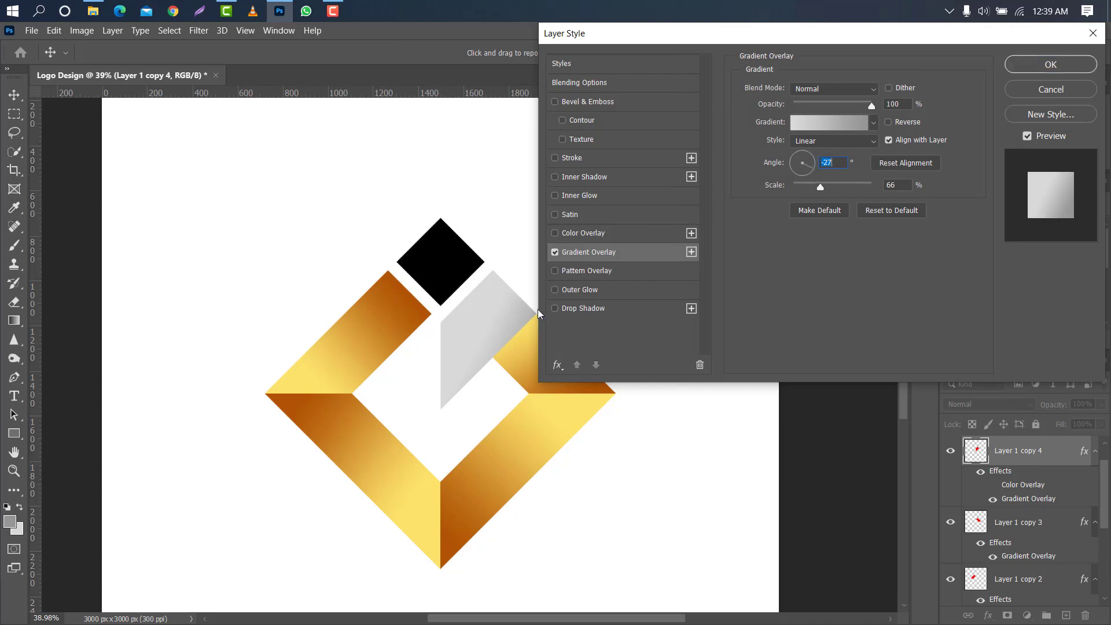
left_click_drag(519, 313, 510, 308)
left_click_drag(820, 187, 800, 187)
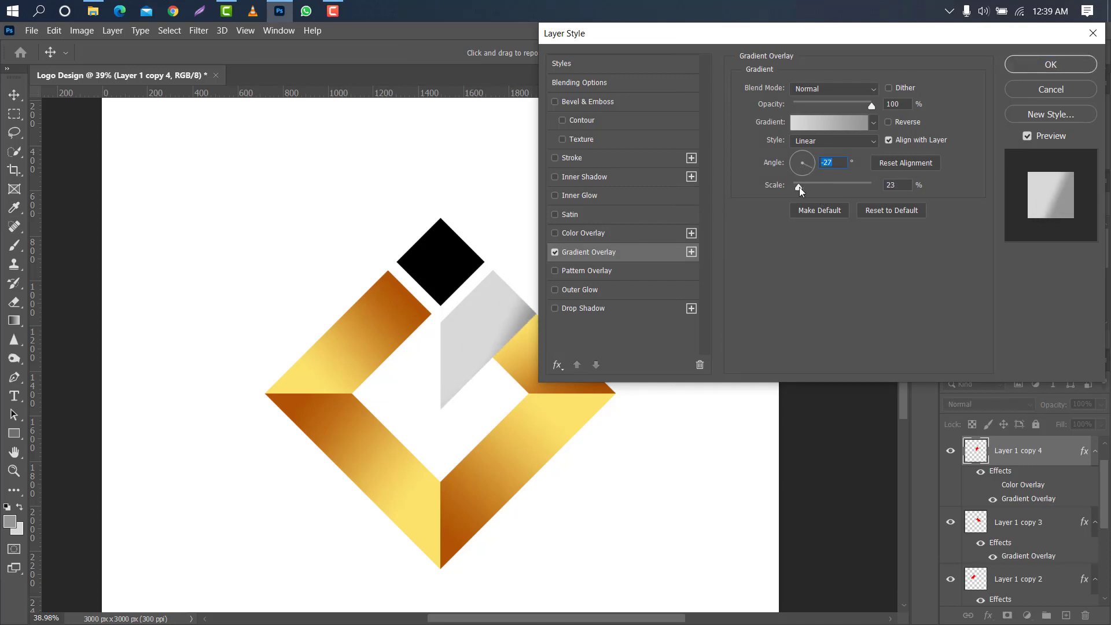
left_click_drag(537, 287, 504, 307)
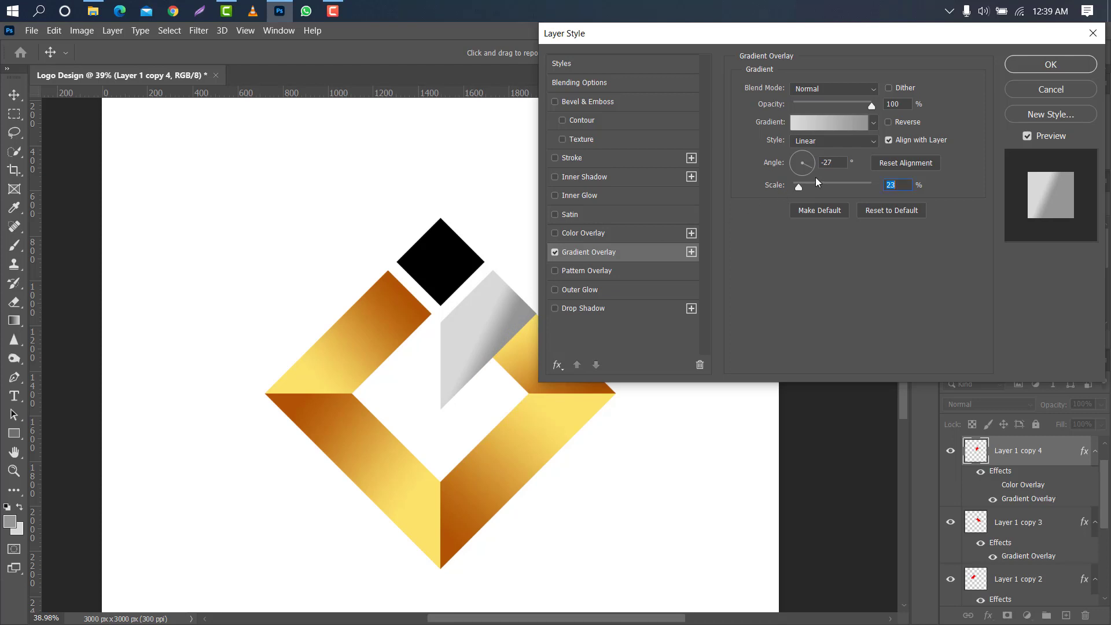
left_click_drag(798, 188, 811, 184)
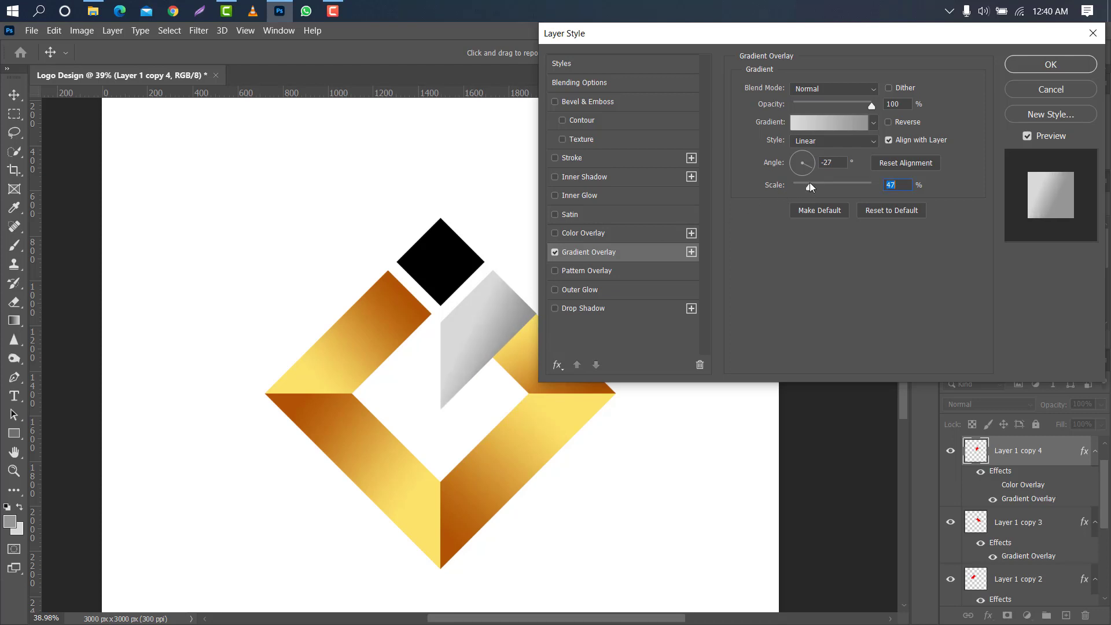
left_click(1049, 65)
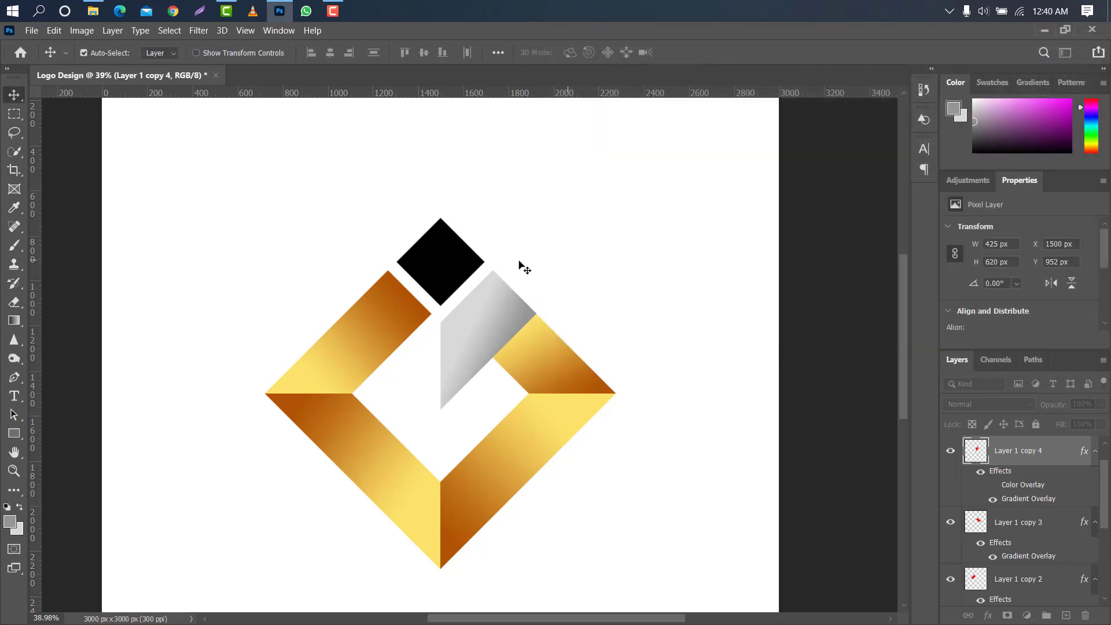
Add the same grey linear Gradient Overlay, at -27° and 47% scale, to the small black diamond, Rectangle 1 copy 2.
left_click(1075, 447)
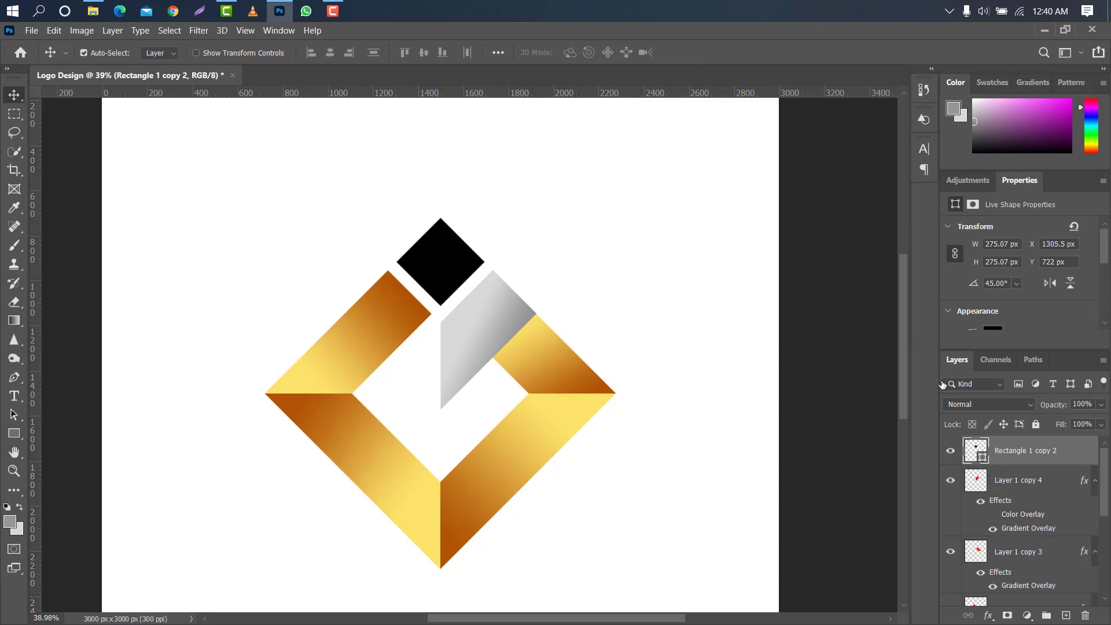
left_click(637, 256)
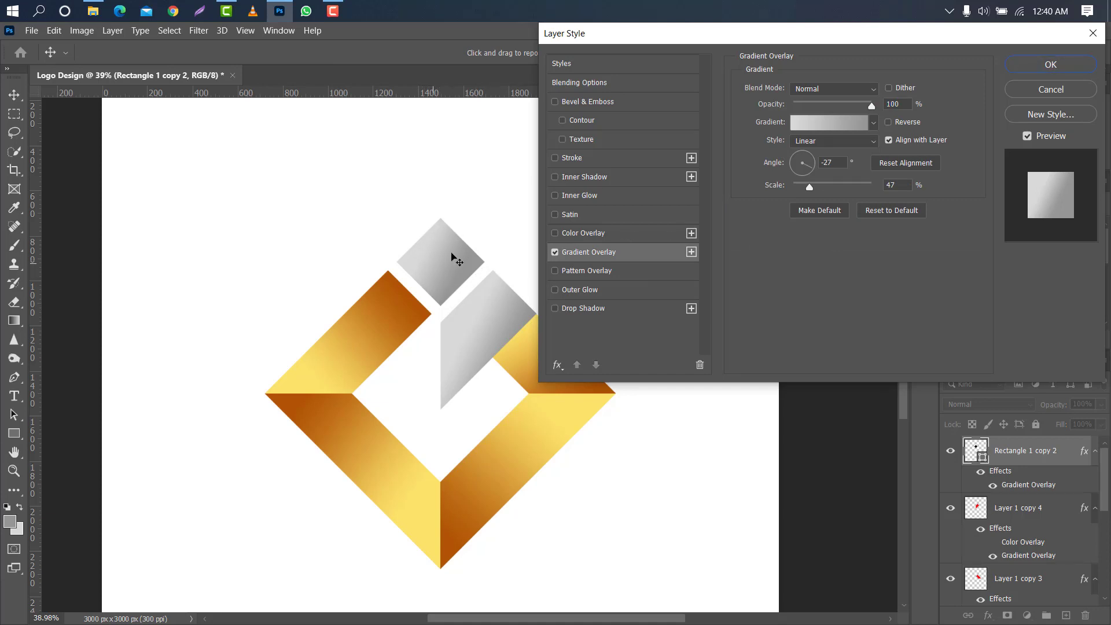
left_click(1047, 62)
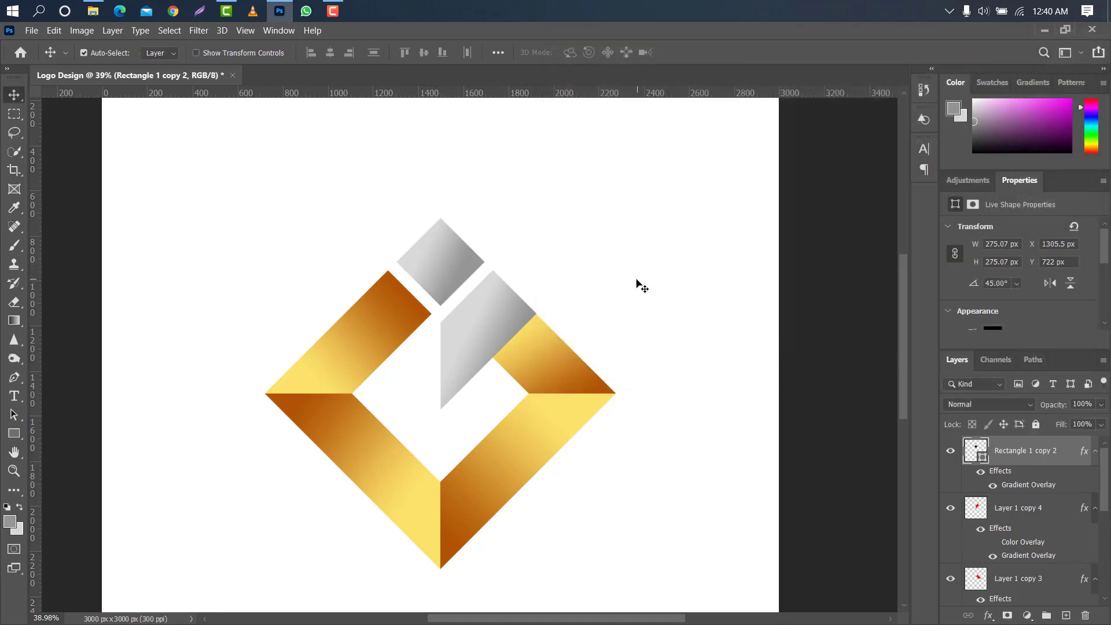
Scale all the logo shape layers down together about their centre to roughly two thirds size and group them.
scroll(518, 275, "down", 2)
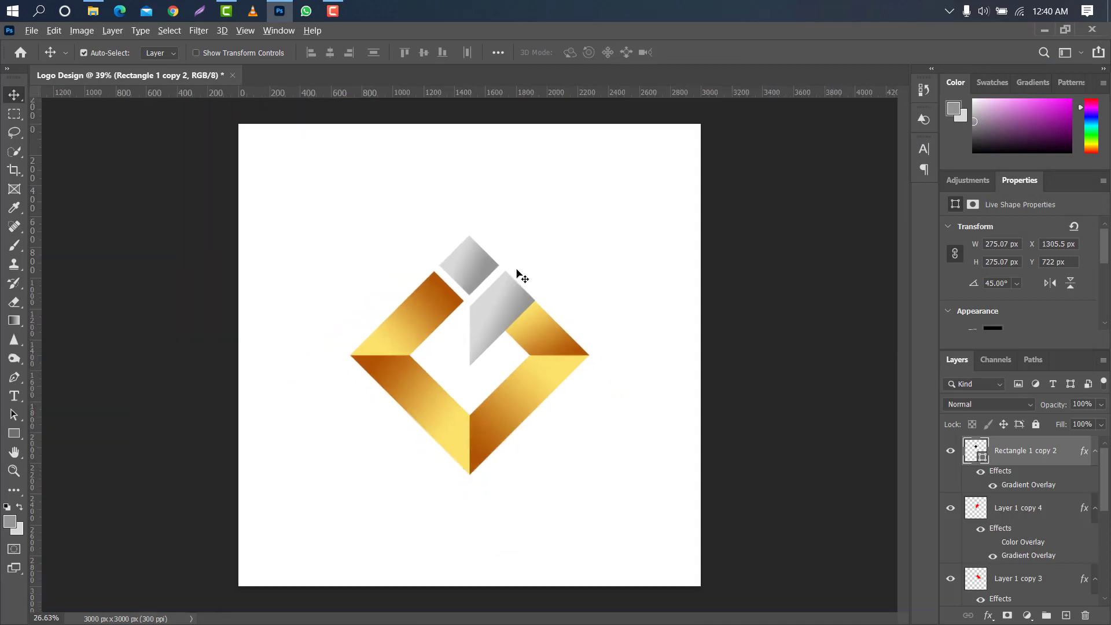
scroll(1103, 503, "down", 3)
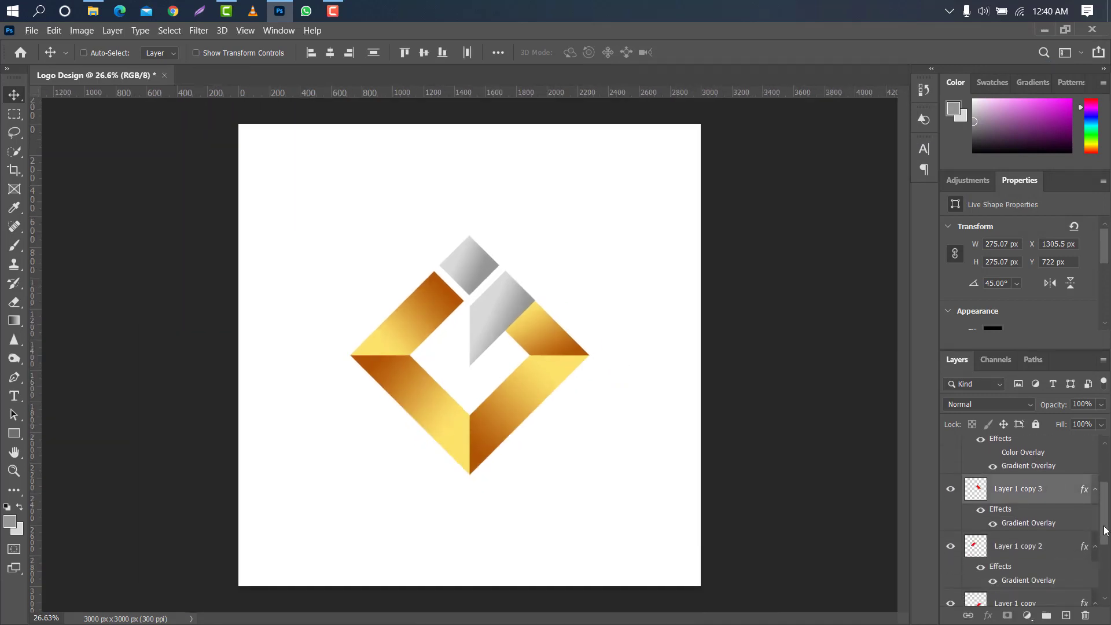
scroll(1094, 524, "down", 3)
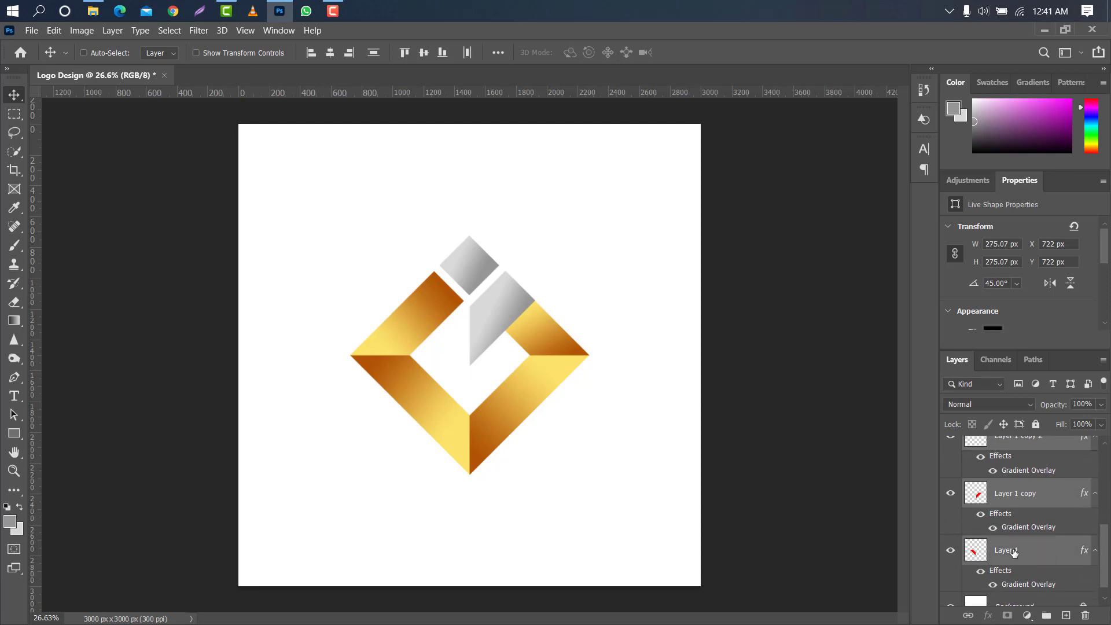
key("ctrl+t")
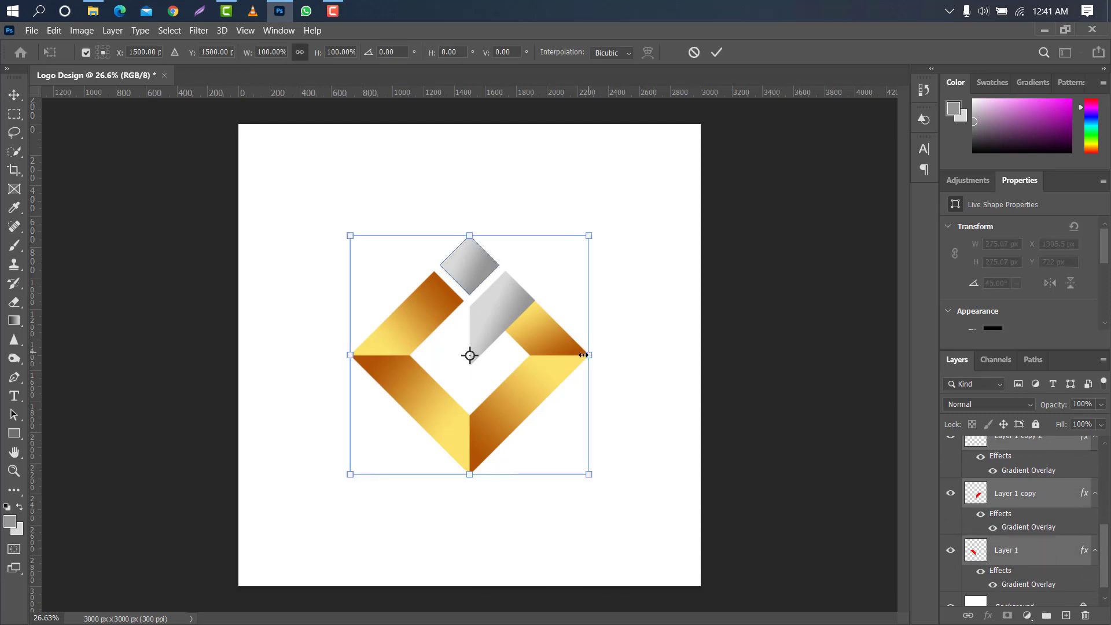
left_click_drag(589, 354, 519, 324)
left_click(716, 52)
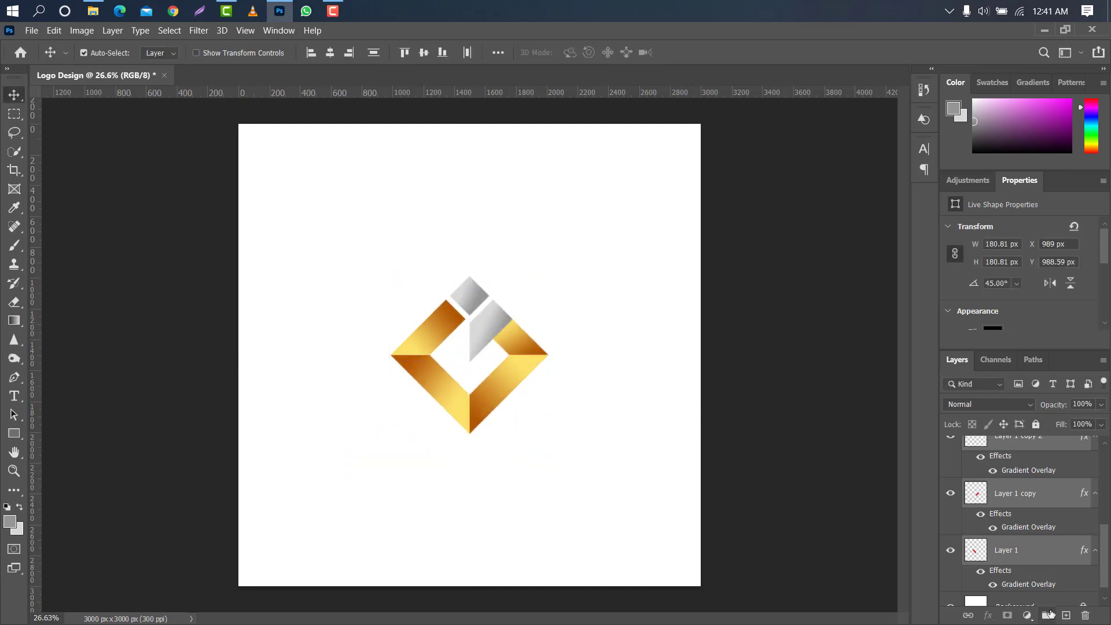
left_click(1049, 615)
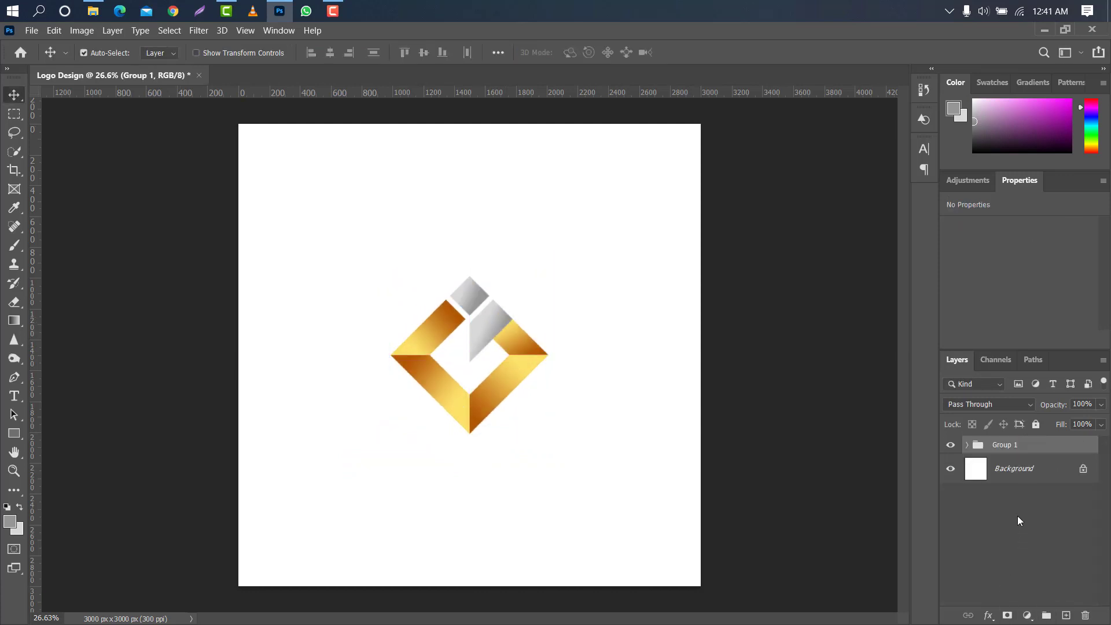
Duplicate the Background layer and apply a black Color Overlay at 100% opacity to the copy.
left_click(1047, 474)
key("ctrl+j")
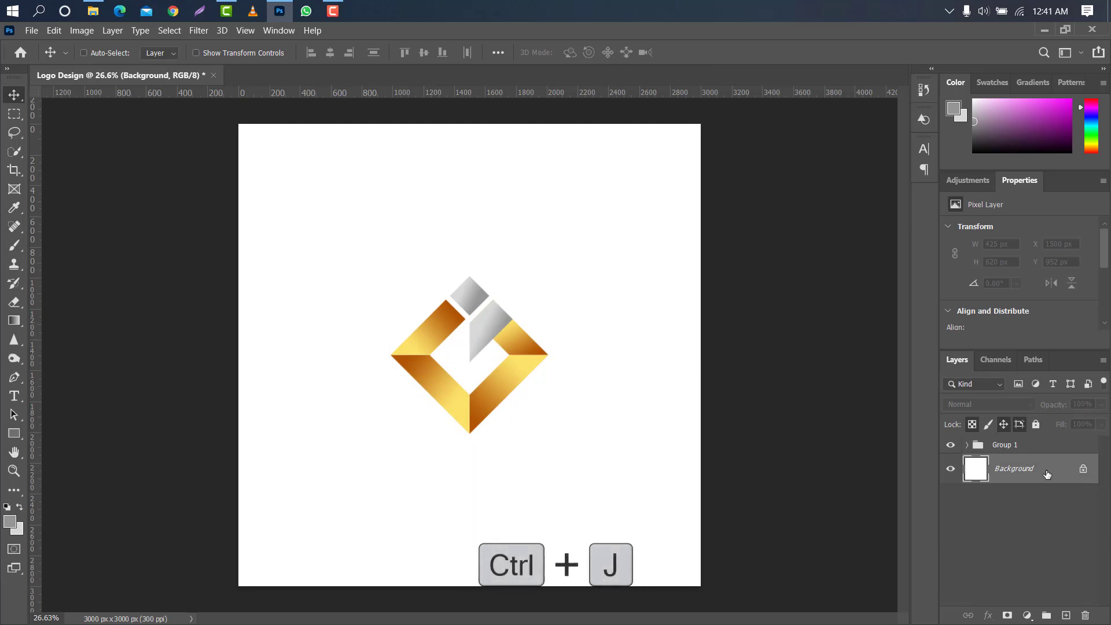
double_click(1070, 470)
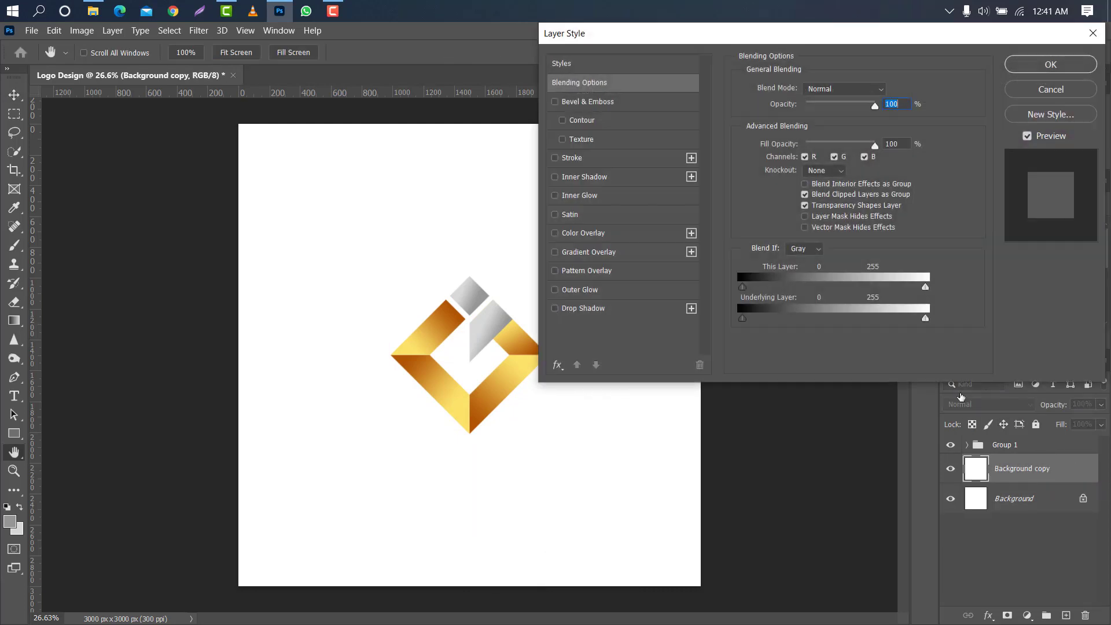
left_click(604, 223)
left_click(554, 215)
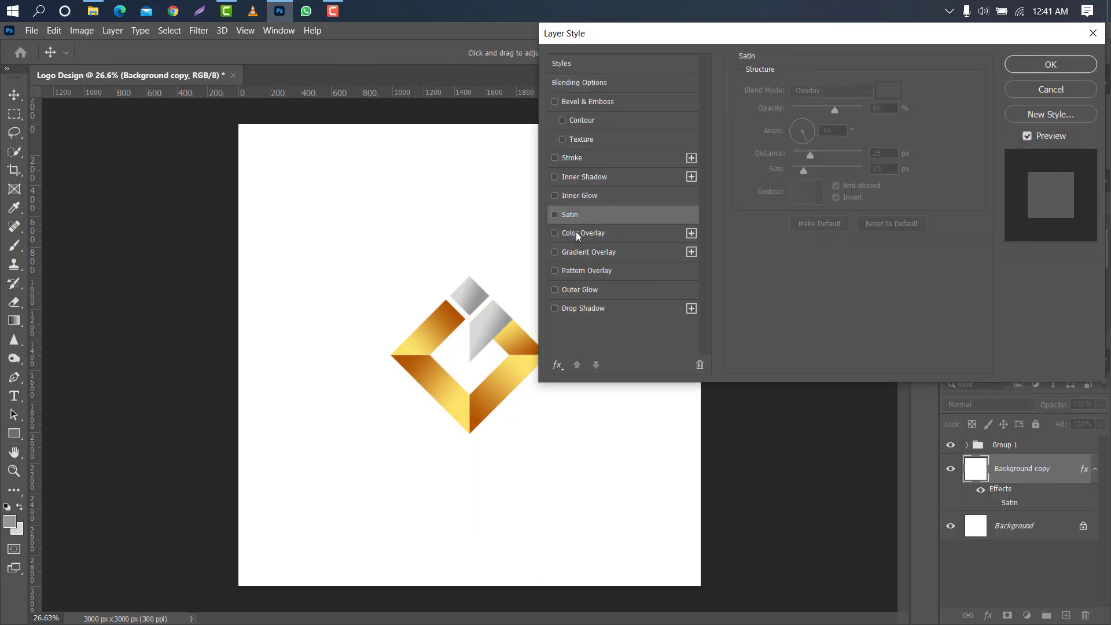
left_click(616, 232)
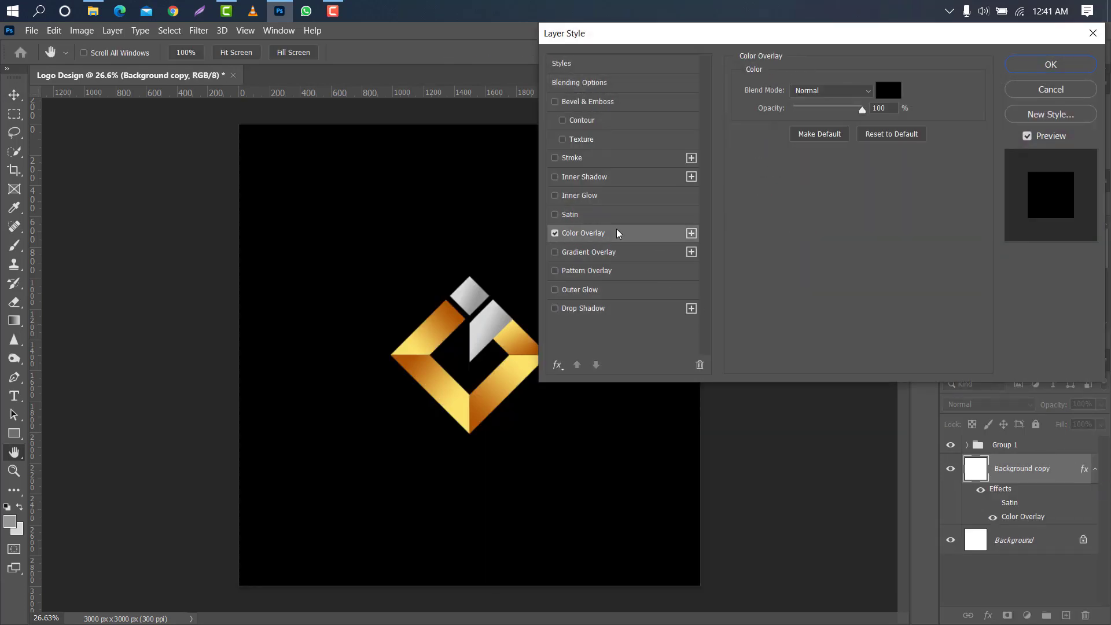
left_click(1046, 63)
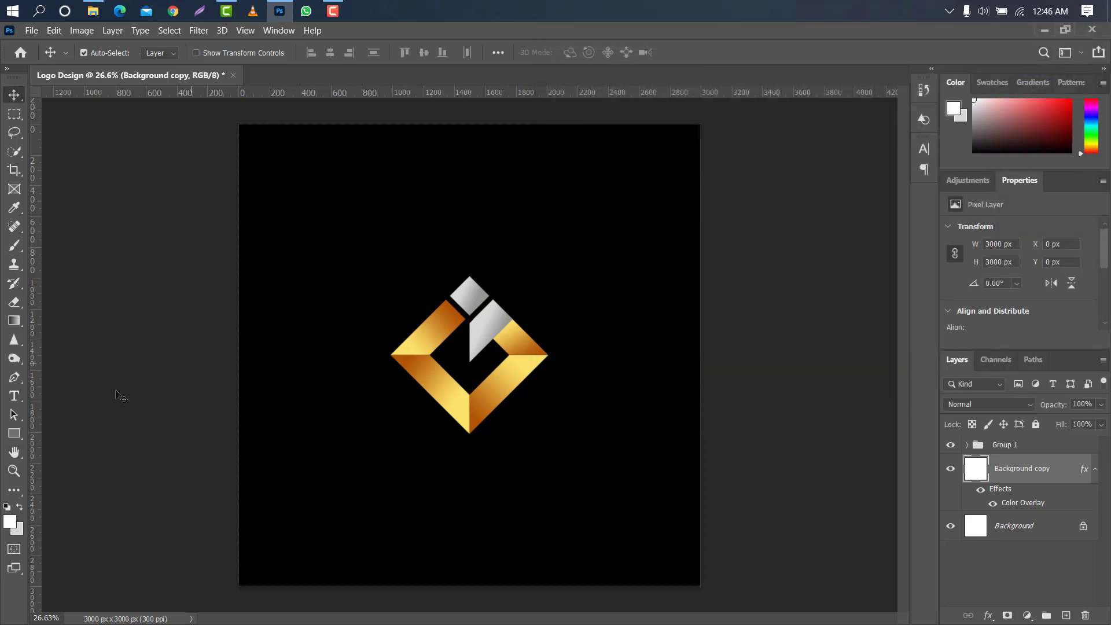
Add the white text GEMCON in Aquire Regular, 40 pt, on the canvas below the diamond logo.
left_click(15, 396)
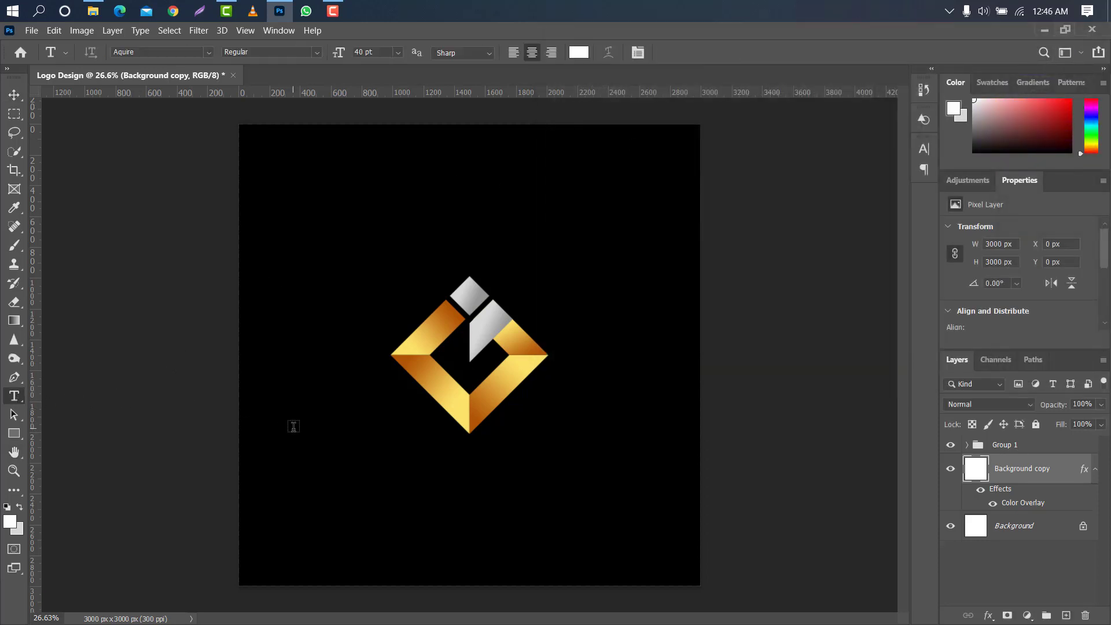
left_click(283, 442)
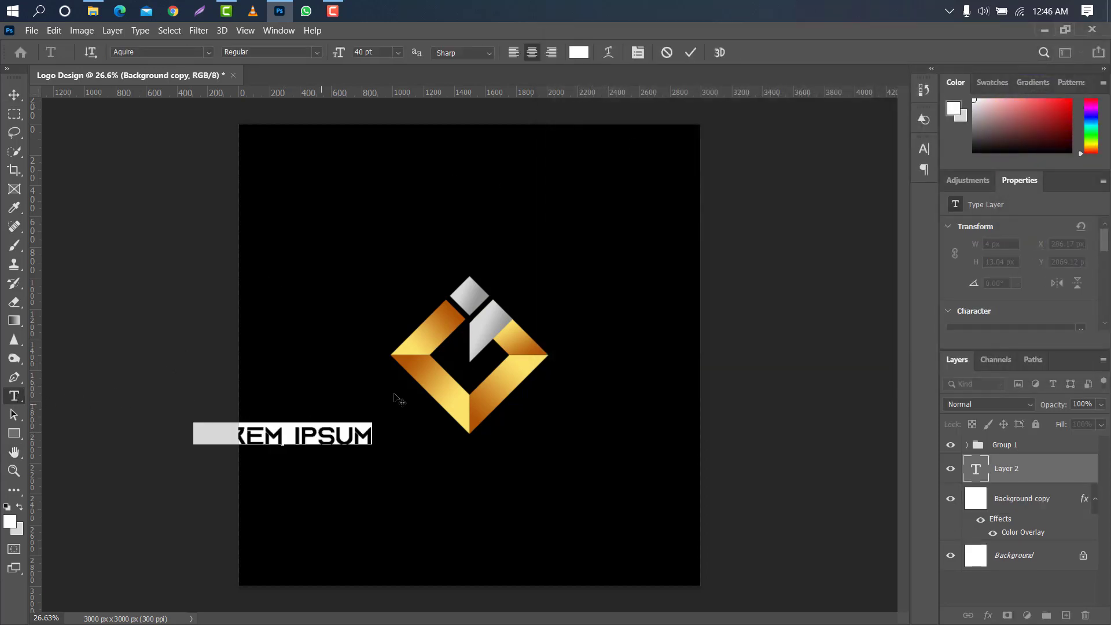
key("BackSpace")
type("GE")
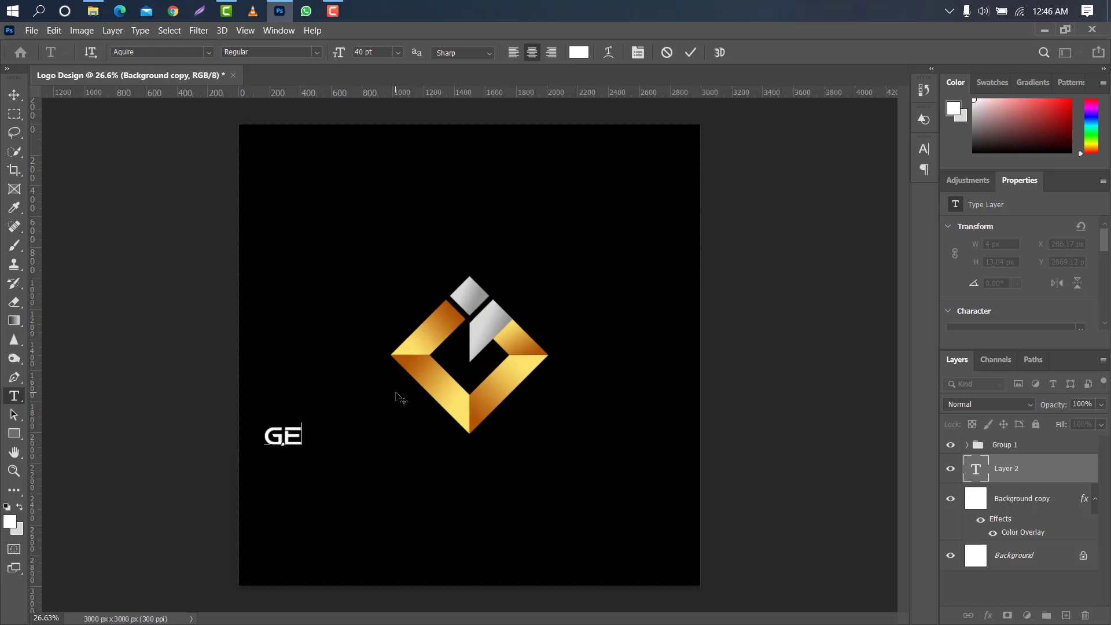
type("MCON")
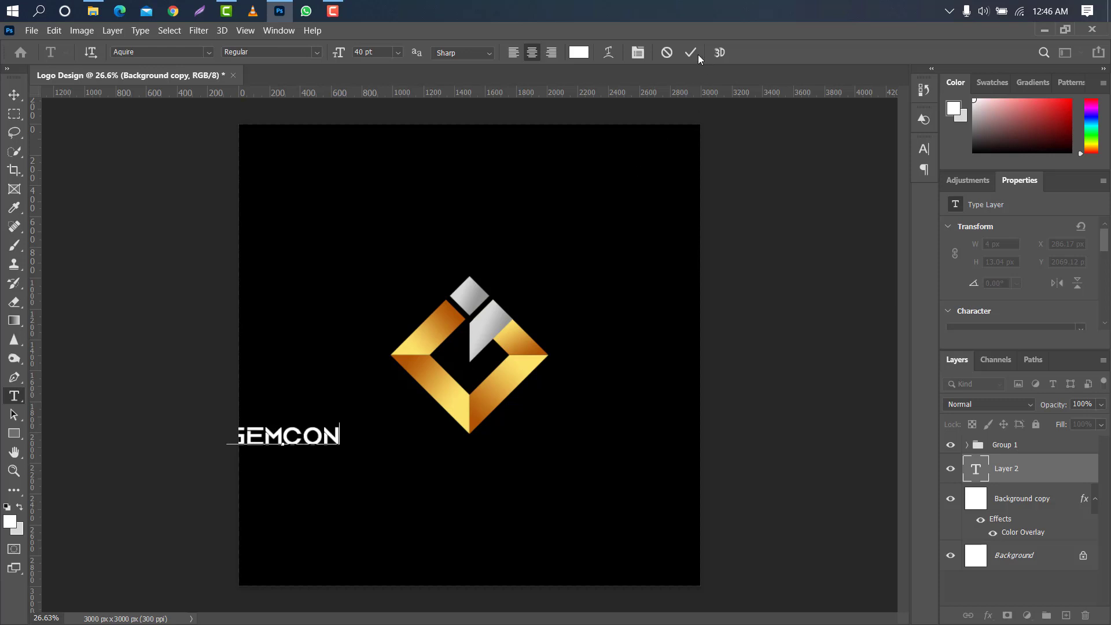
left_click(692, 52)
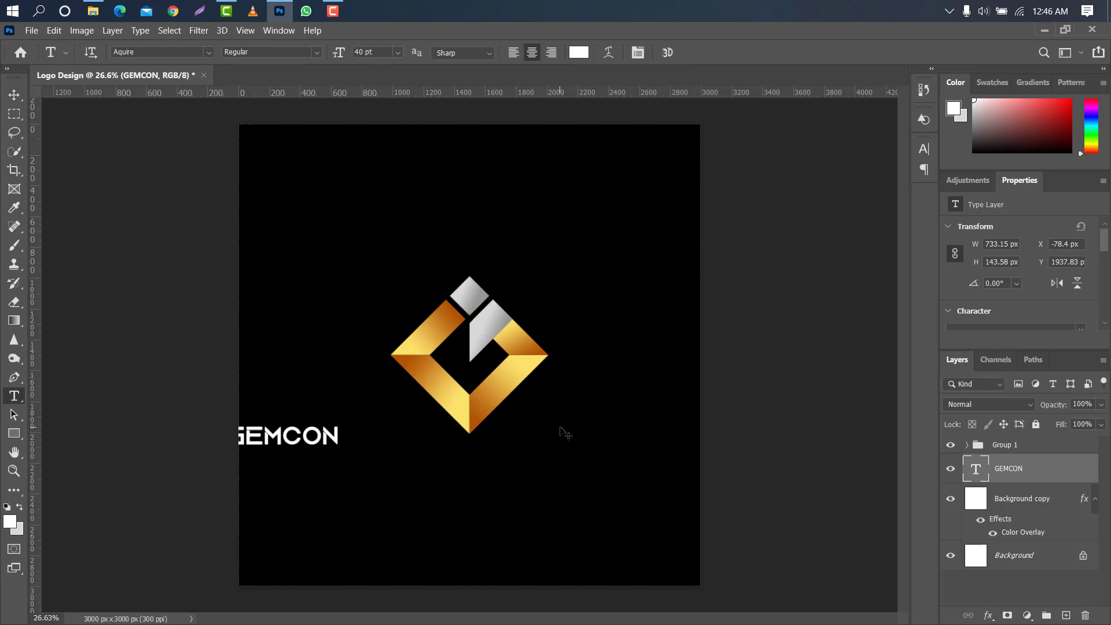
Enlarge the GEMCON text to about 1323 px wide and centre it directly beneath the diamond.
key("ctrl+t")
left_click_drag(283, 434, 527, 474)
left_click(717, 55)
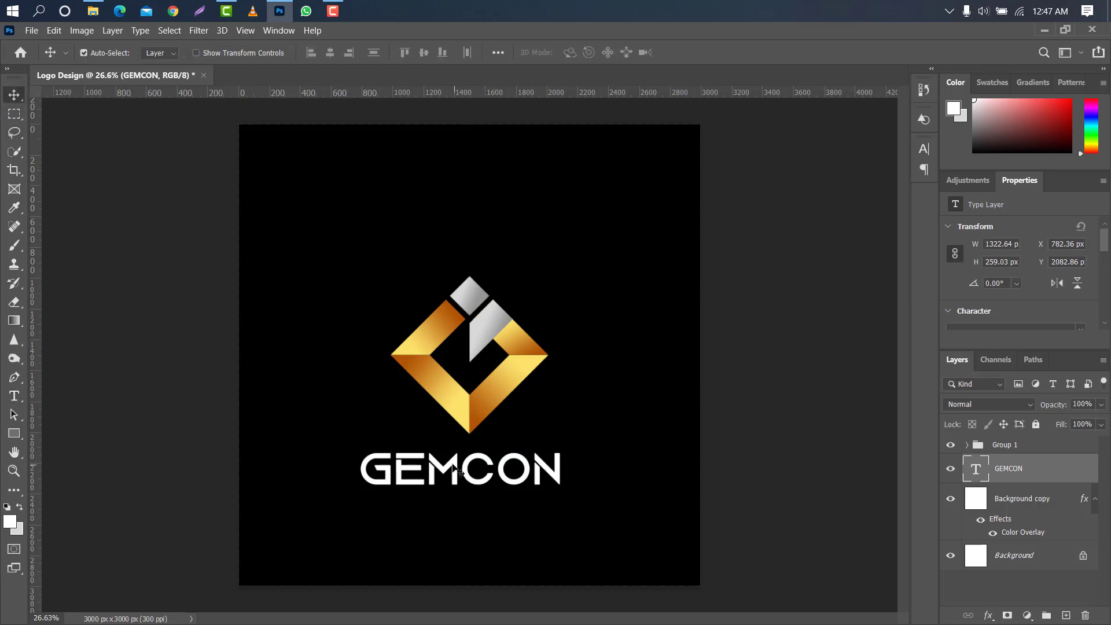
left_click_drag(460, 474, 470, 471)
left_click(926, 150)
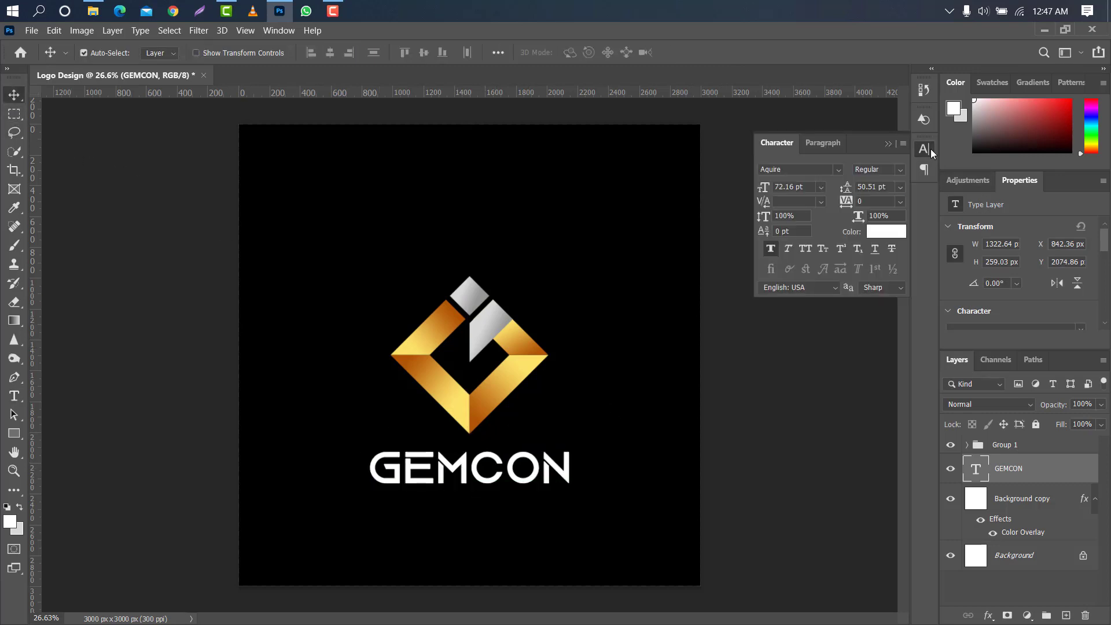
left_click(840, 169)
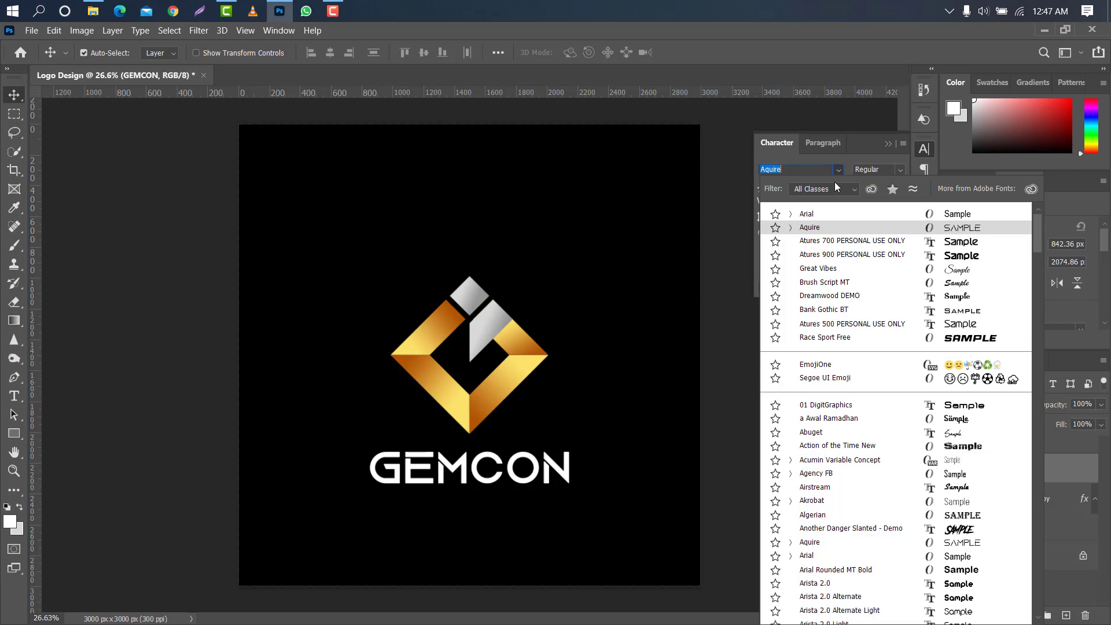
key("Up")
left_click(821, 228)
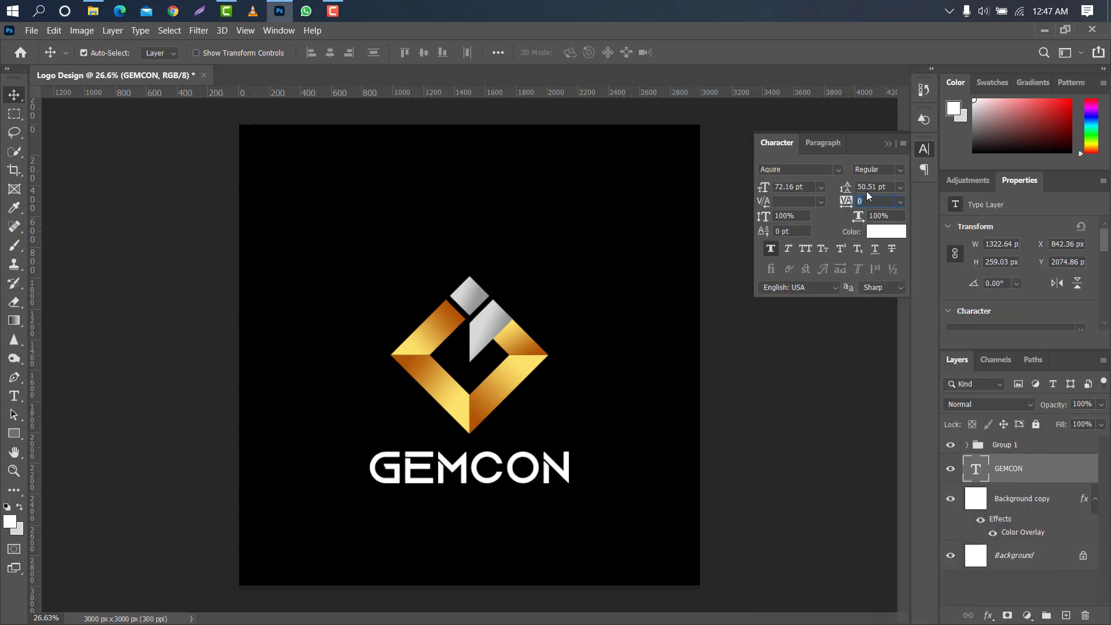
left_click(888, 186)
left_click(888, 142)
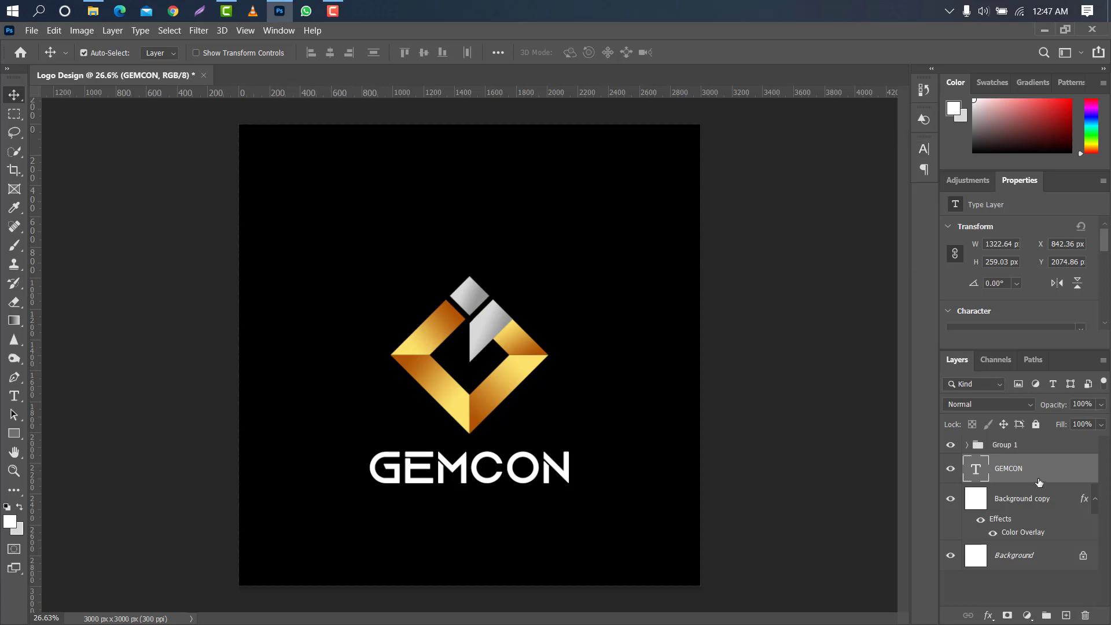
Duplicate the GEMCON text layer and place the copy directly beneath the original, centred on the canvas.
left_click_drag(1052, 473, 1066, 615)
key("ctrl+t")
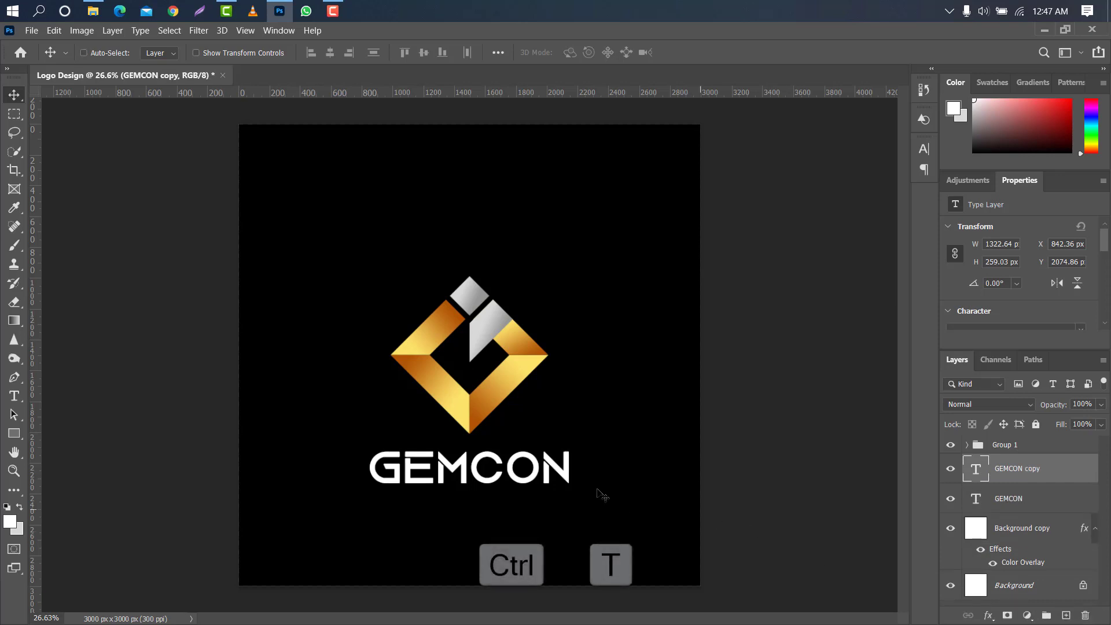
left_click_drag(544, 485, 541, 508)
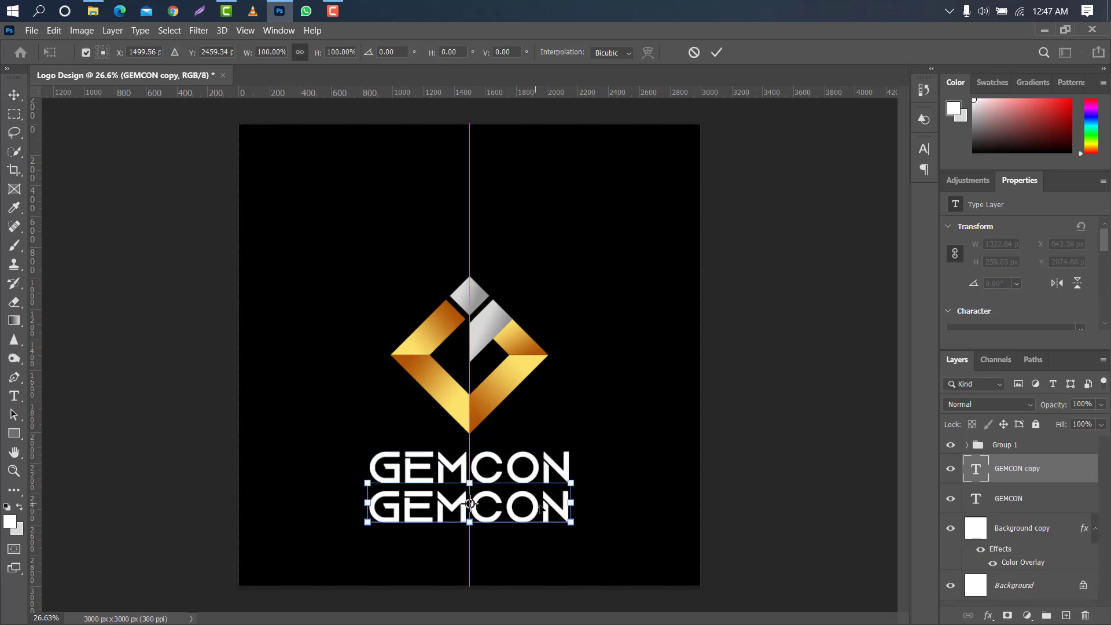
left_click(716, 53)
Replace the text of the lower GEMCON copy with International.
double_click(966, 471)
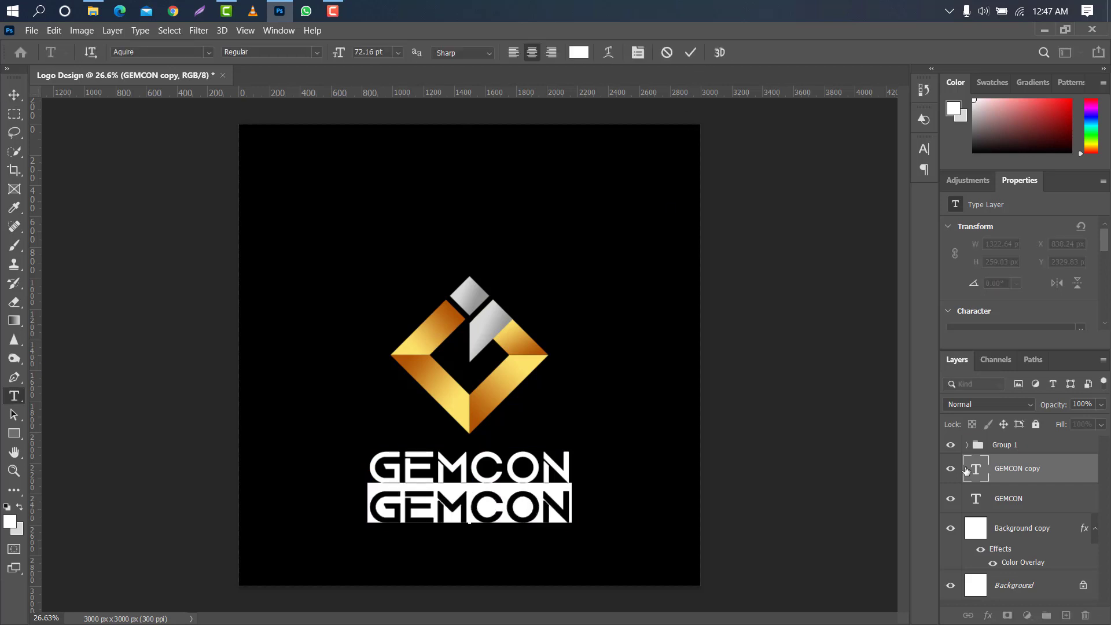
key("BackSpace")
type("INTER")
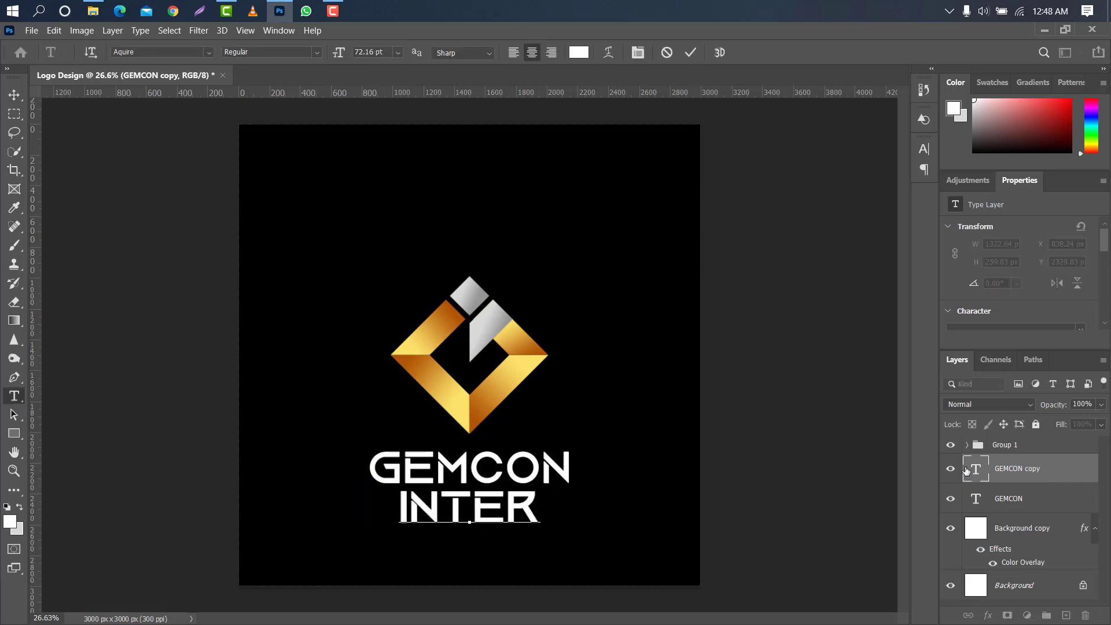
type("NATIONAL")
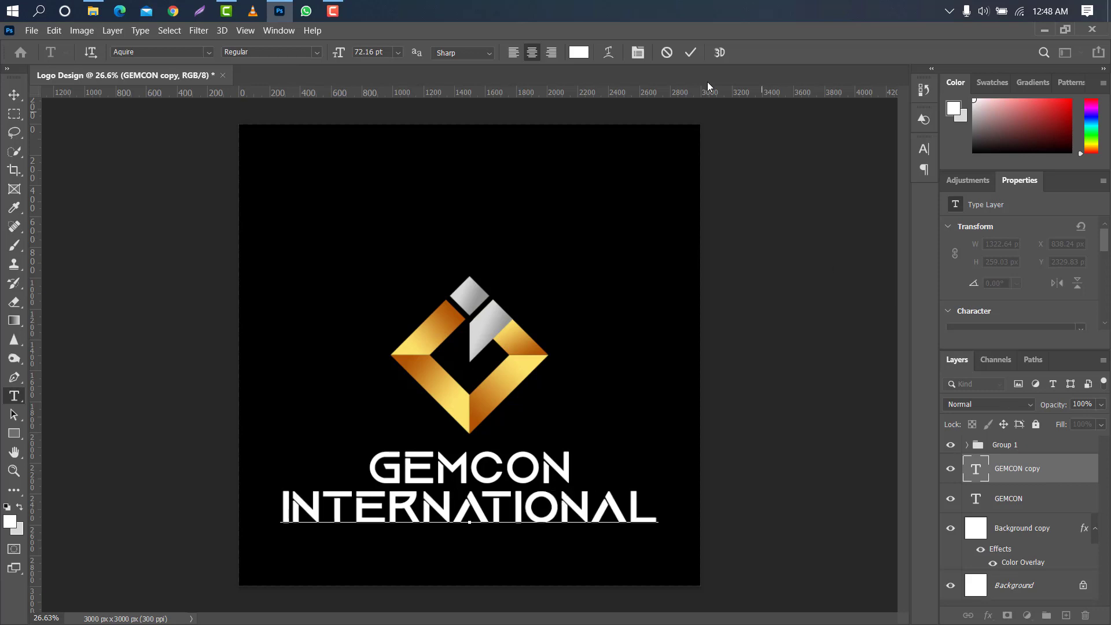
left_click(690, 53)
key("v")
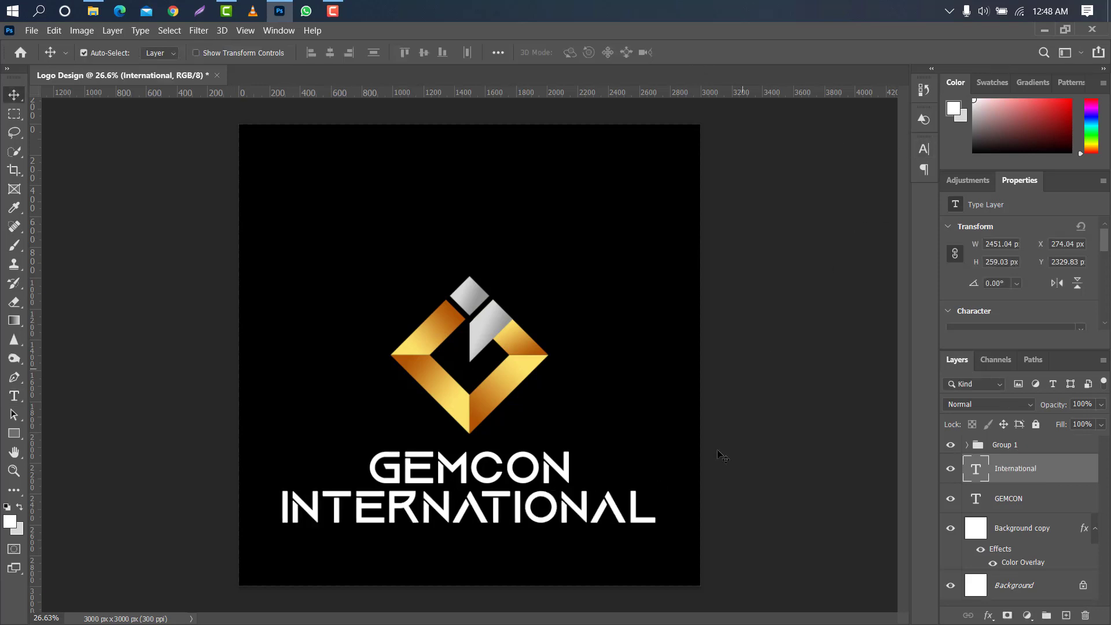
Scale the International text down proportionally to about 42%, keeping its left edge in place.
key("ctrl+t")
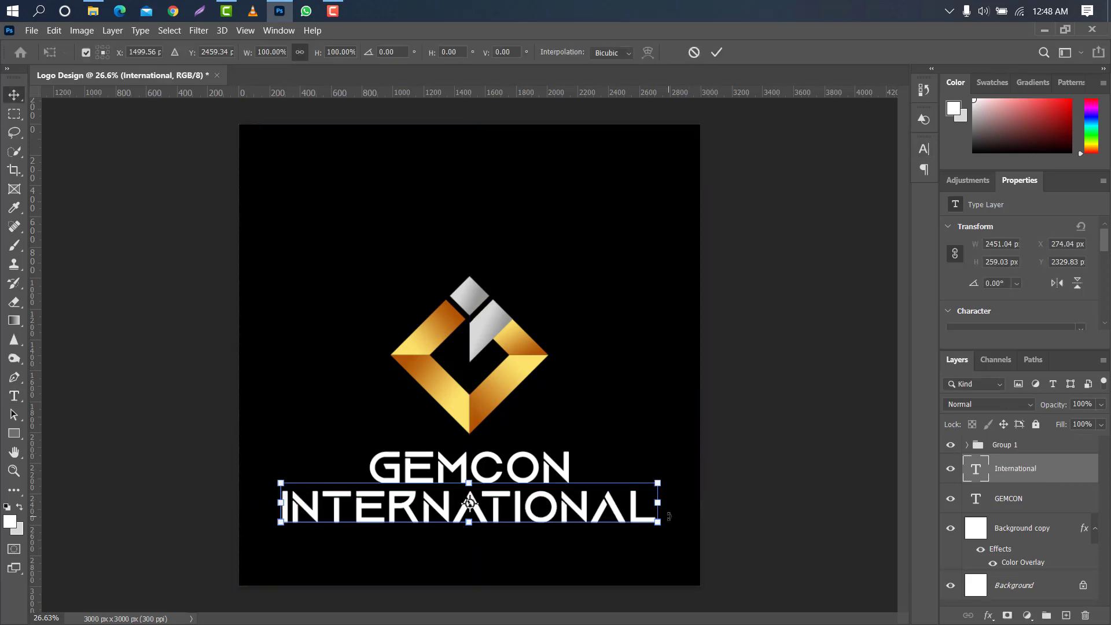
left_click_drag(656, 503, 449, 489)
left_click(711, 52)
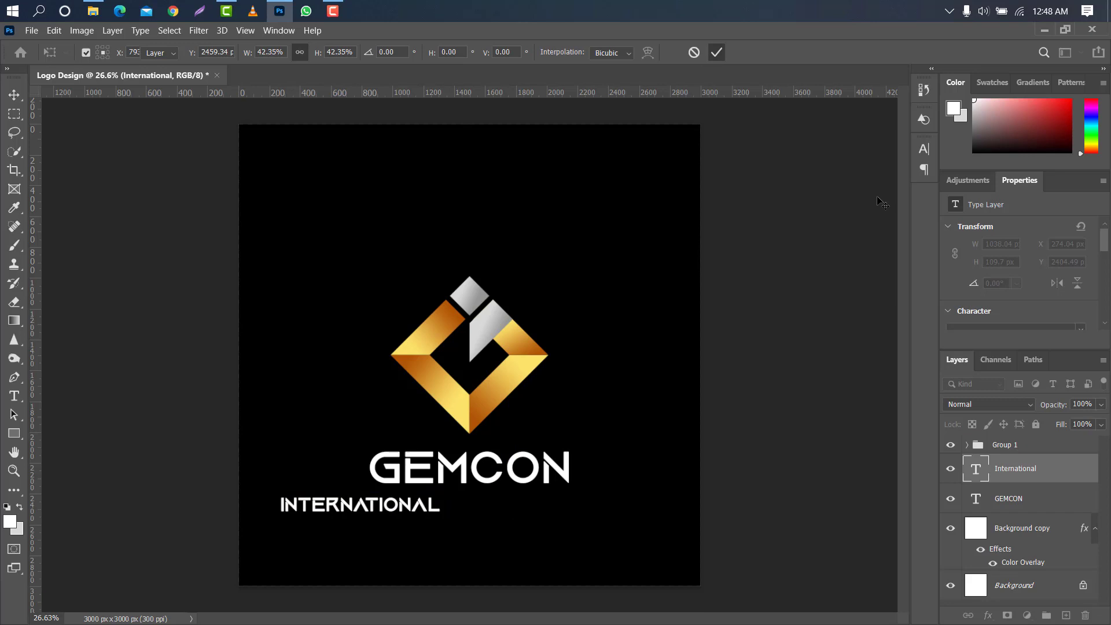
Change the International text's font to Arial and set its letter tracking to 300.
left_click(924, 149)
left_click(838, 169)
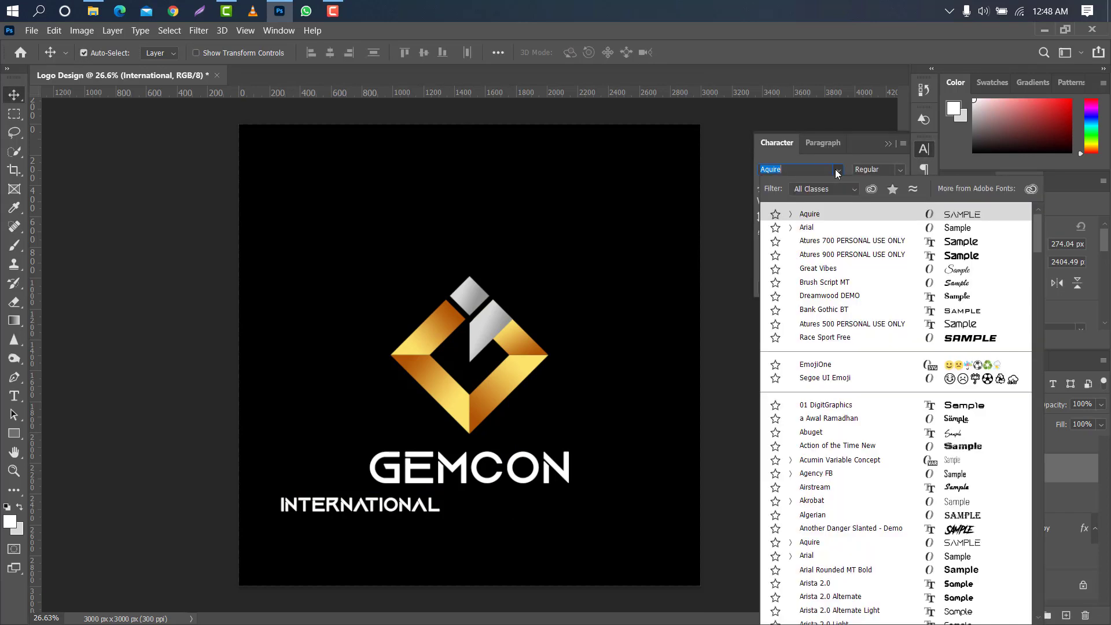
left_click(823, 228)
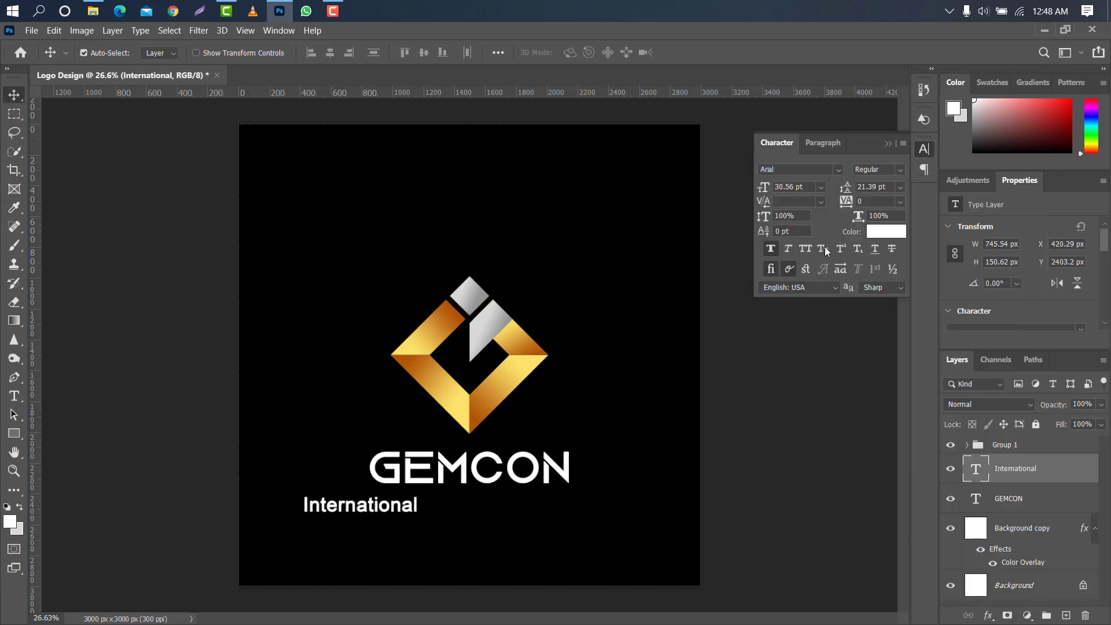
left_click_drag(844, 203, 853, 201)
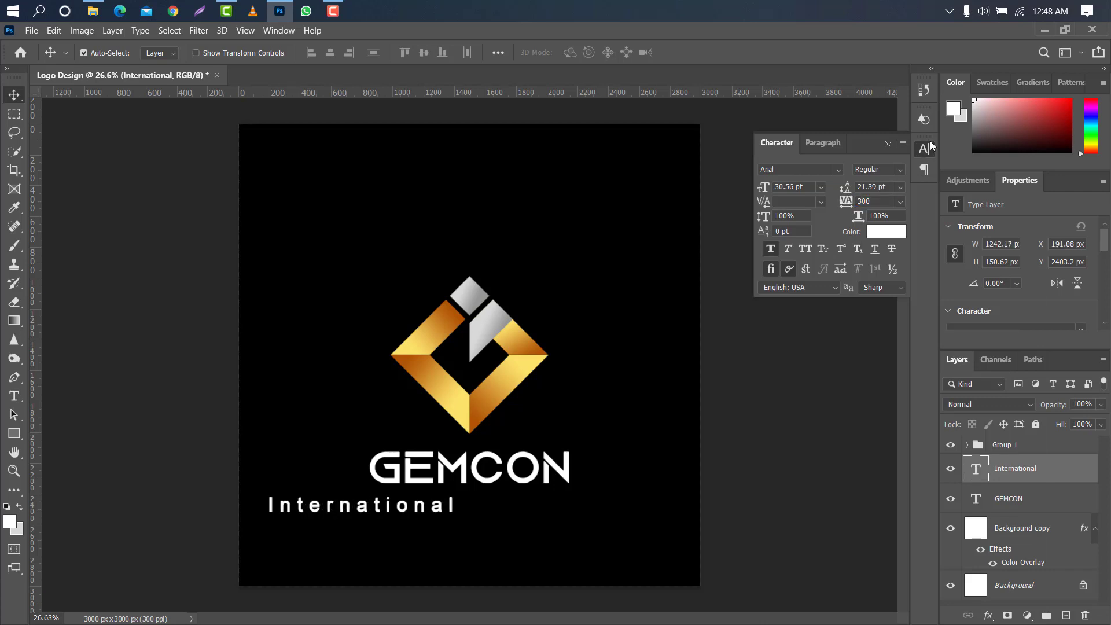
left_click(891, 143)
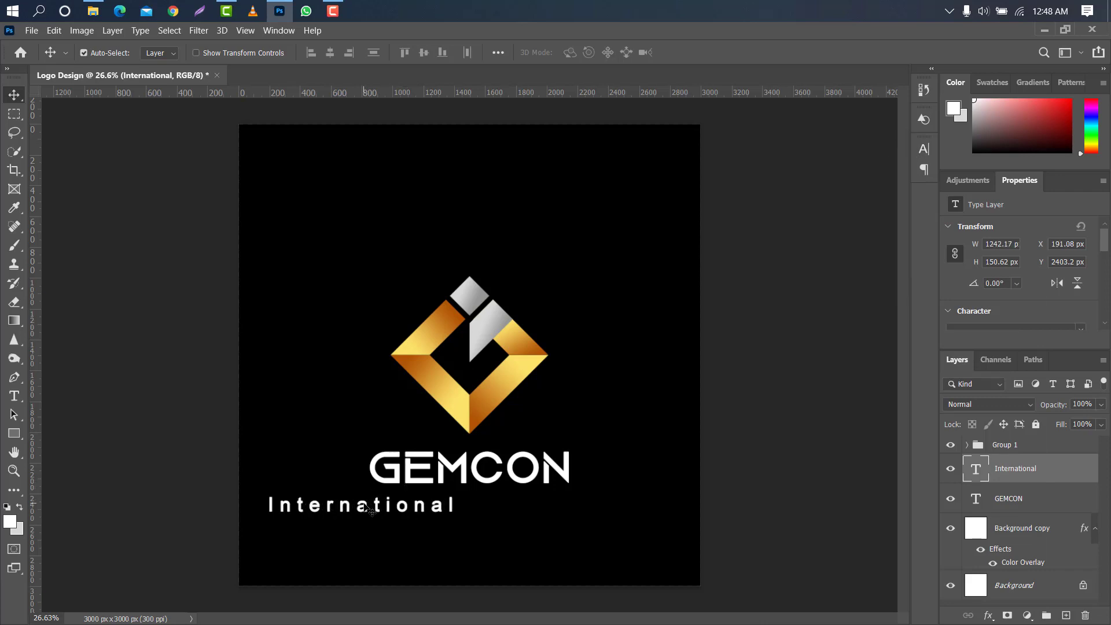
Move the International text directly beneath GEMCON, scale it proportionally to match GEMCON's full width, and nudge it up 1 px.
key("ctrl+t")
left_click_drag(407, 506, 521, 501)
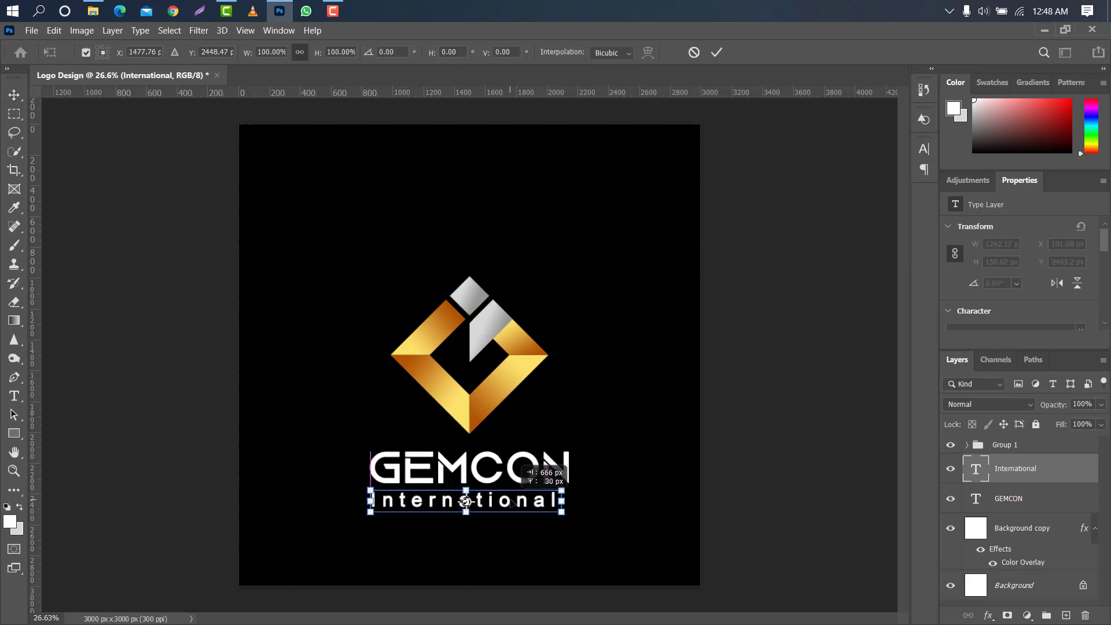
scroll(375, 517, "up", 3)
left_click_drag(545, 621, 574, 619)
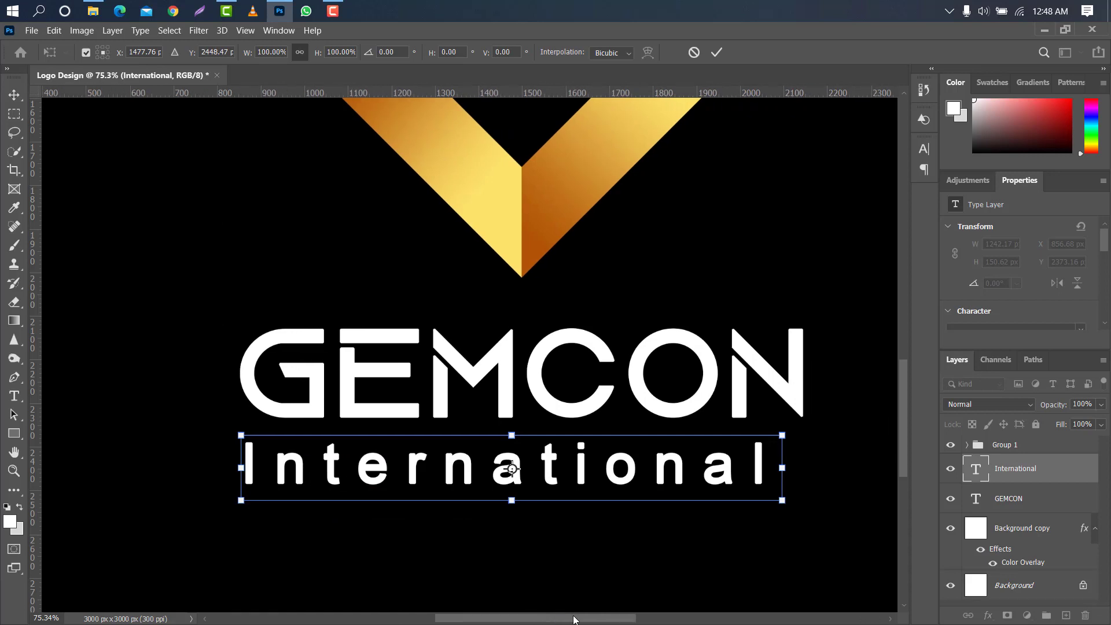
left_click_drag(241, 466, 236, 467)
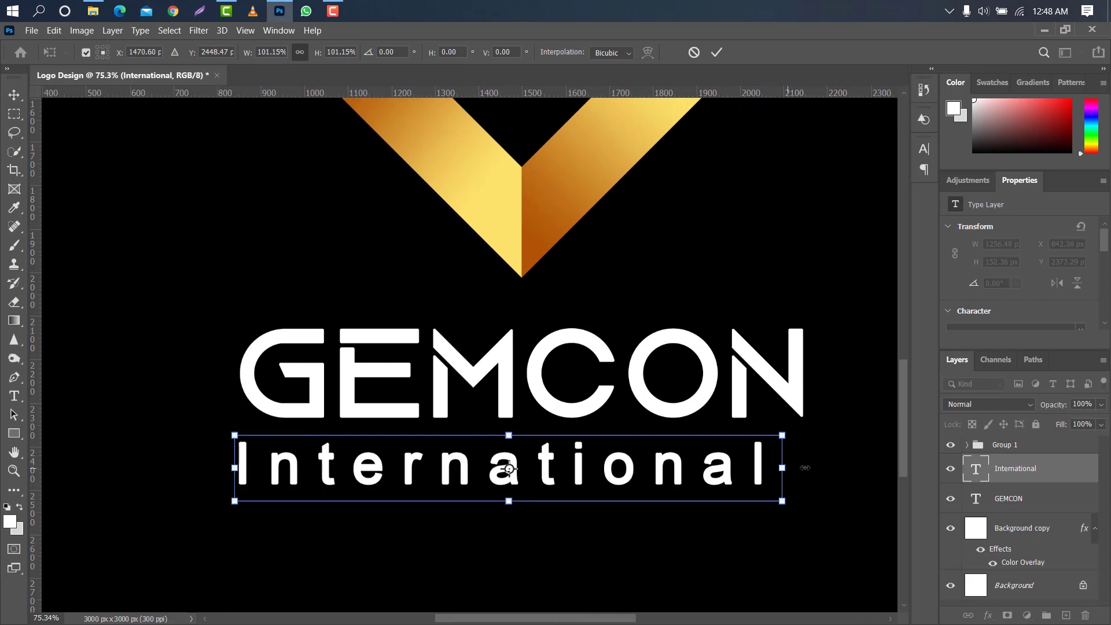
left_click_drag(782, 467, 825, 468)
left_click(718, 53)
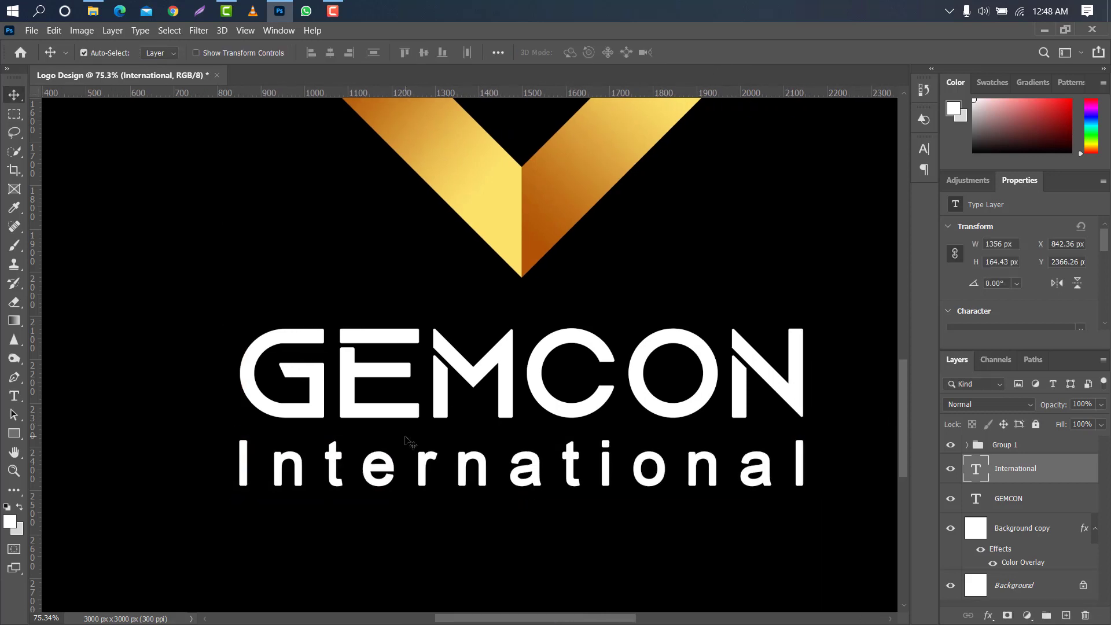
scroll(379, 392, "down", 3)
key("Up")
key("alt")
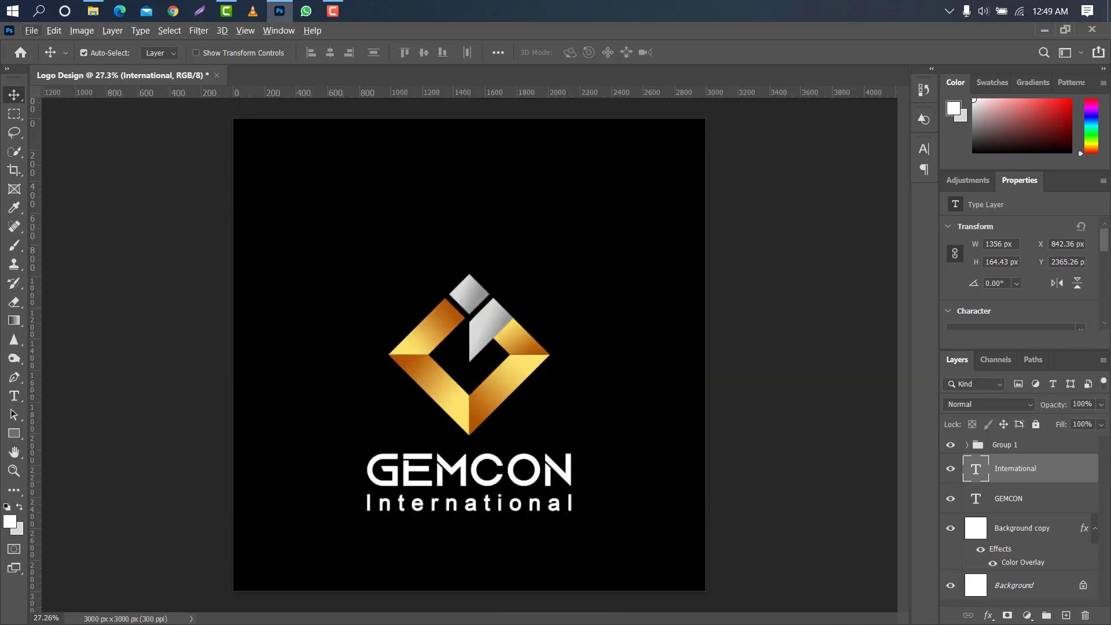
Scale the diamond group and both text layers together proportionally to about 128% and centre them vertically on the canvas.
left_click(1055, 503, "ctrl")
left_click(1055, 452, "ctrl")
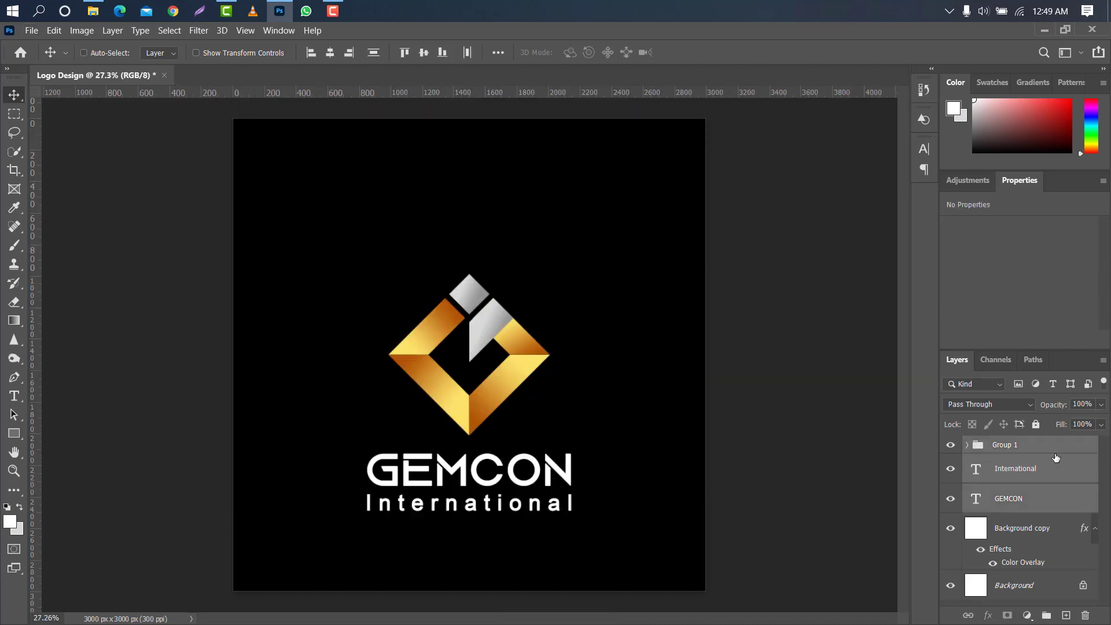
key("ctrl+t")
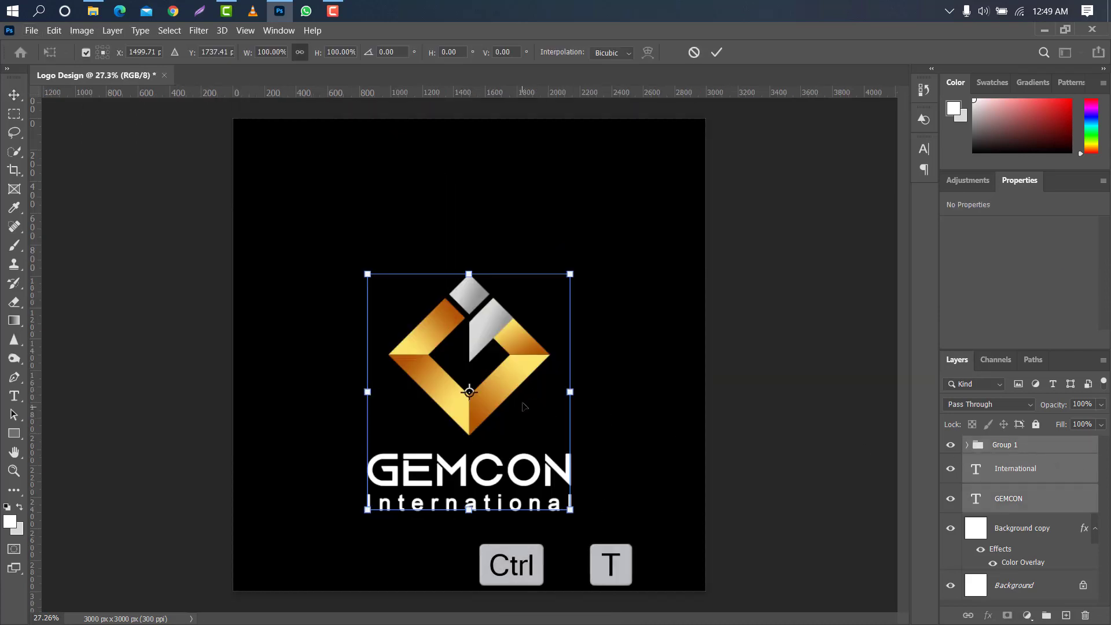
left_click_drag(525, 409, 604, 354)
left_click_drag(362, 354, 344, 355)
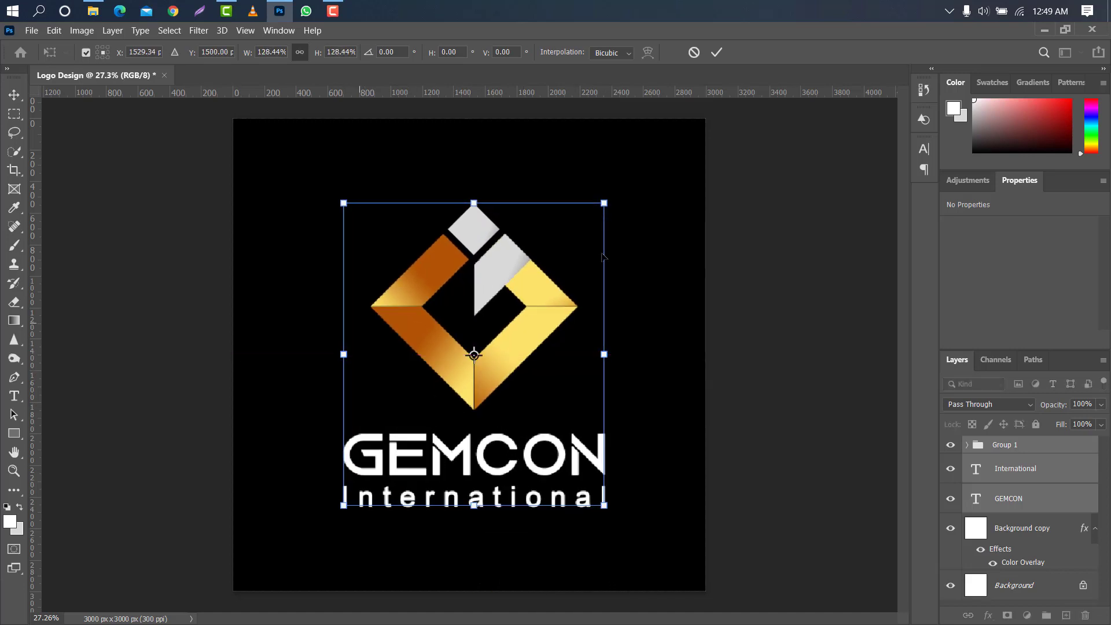
left_click(715, 52)
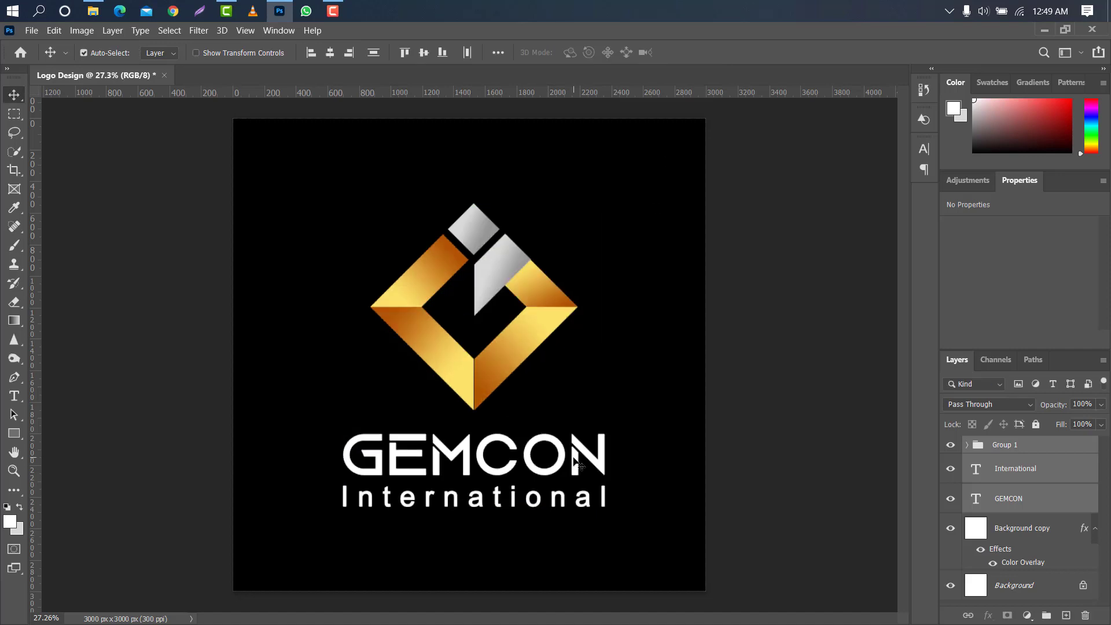
Add a Gradient Overlay to the GEMCON text layer and move the gradient's light-grey stop to 56%, keeping the end stop at 959495.
left_click(1053, 498)
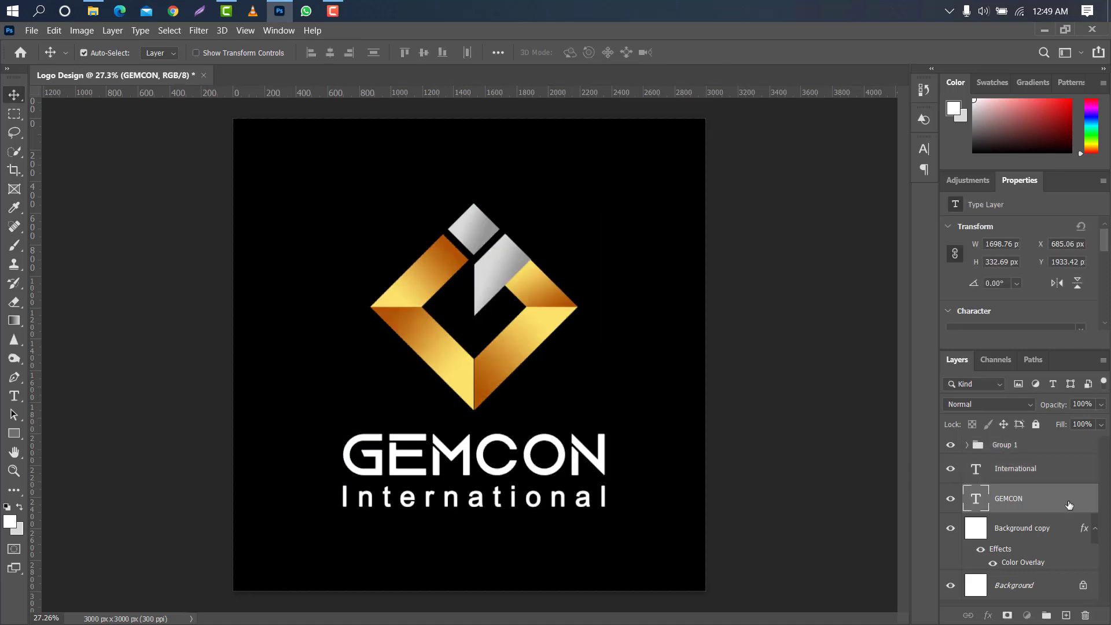
double_click(1069, 504)
left_click(630, 251)
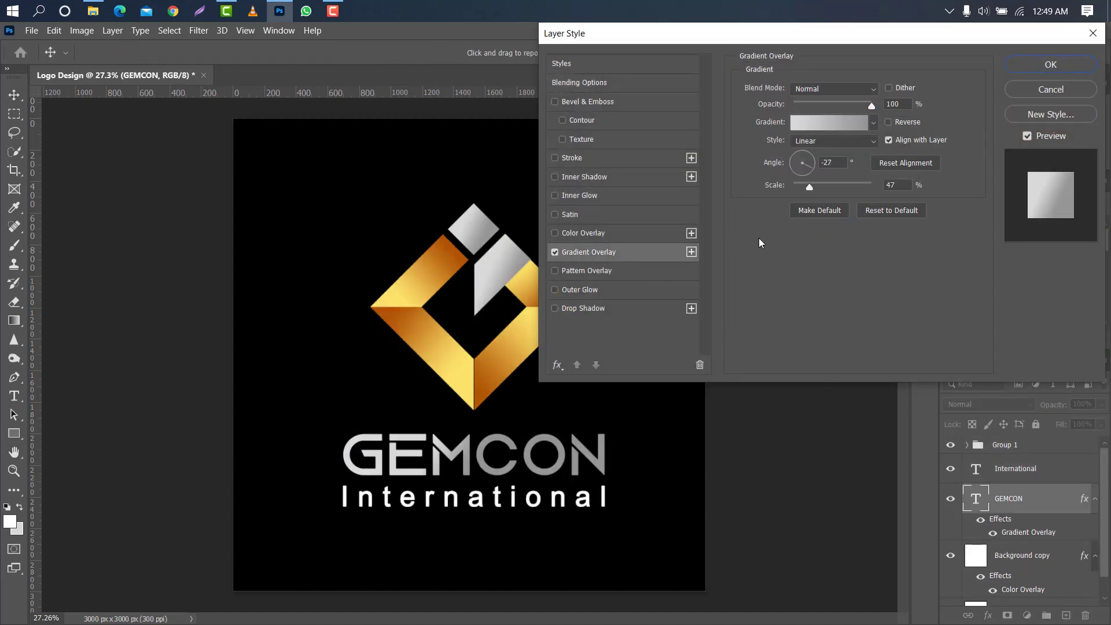
left_click(815, 121)
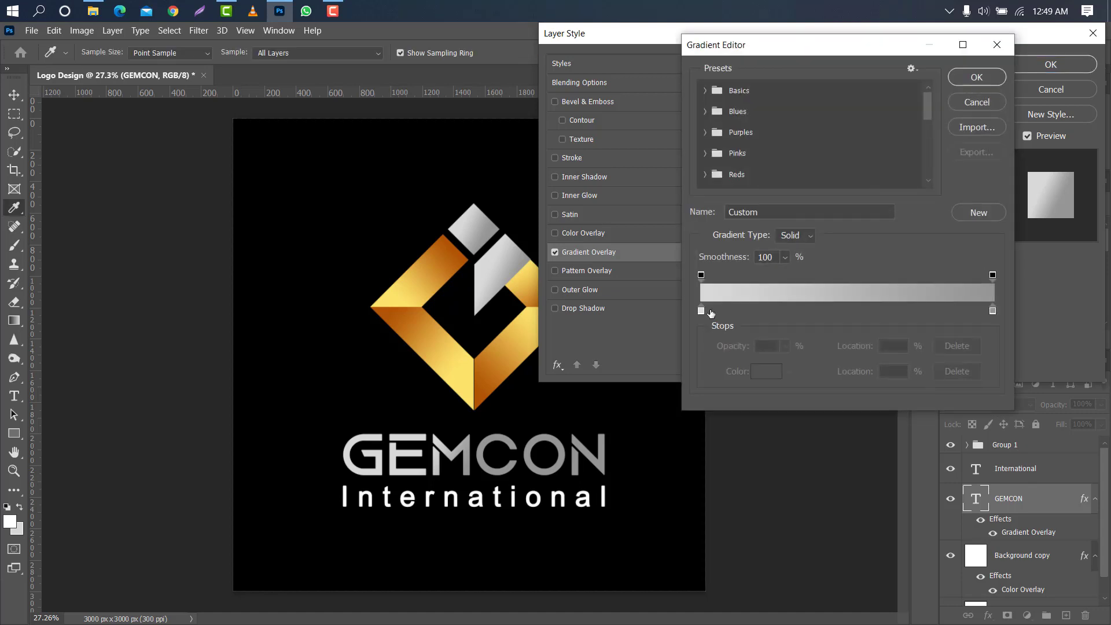
left_click_drag(703, 310, 864, 308)
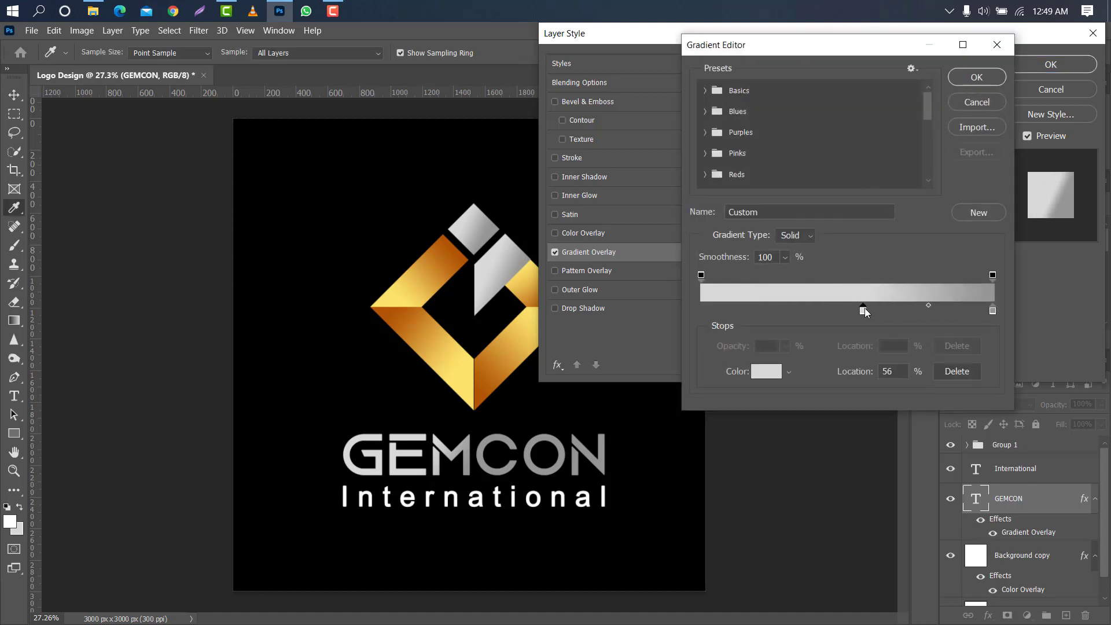
double_click(992, 311)
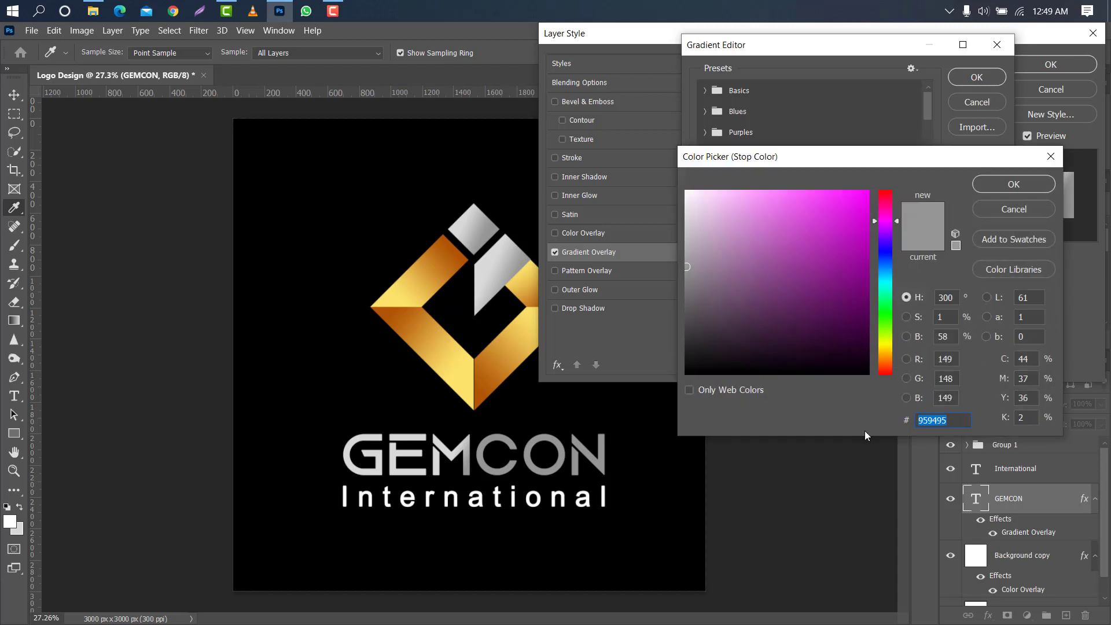
left_click(1013, 184)
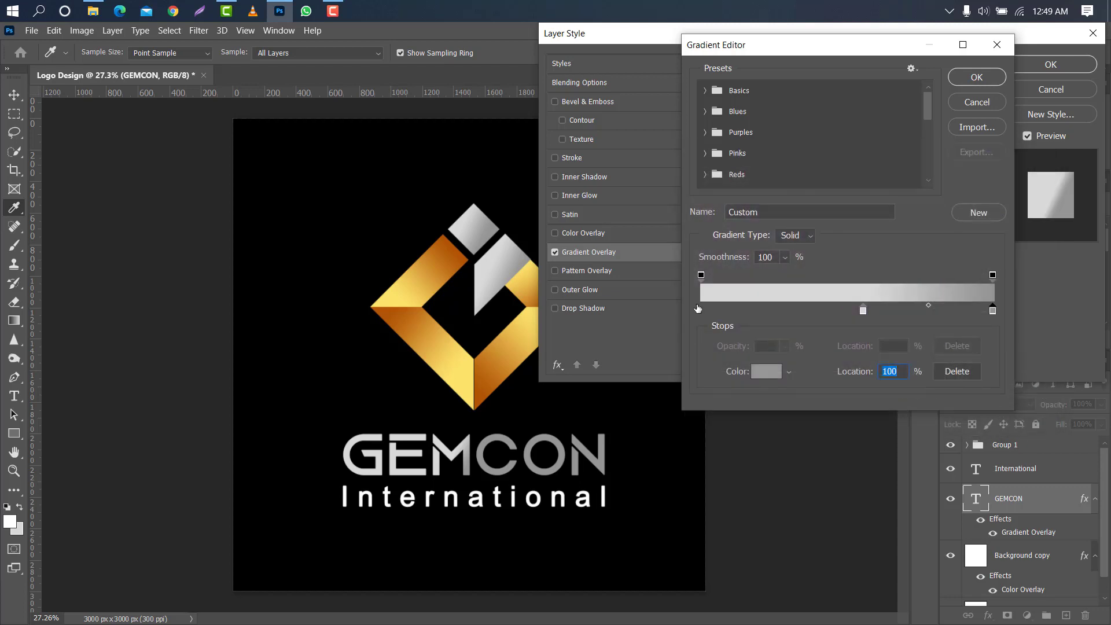
Add a 959495 grey stop at 0% to the GEMCON gradient and move the light-grey stop to 51%.
left_click(701, 309)
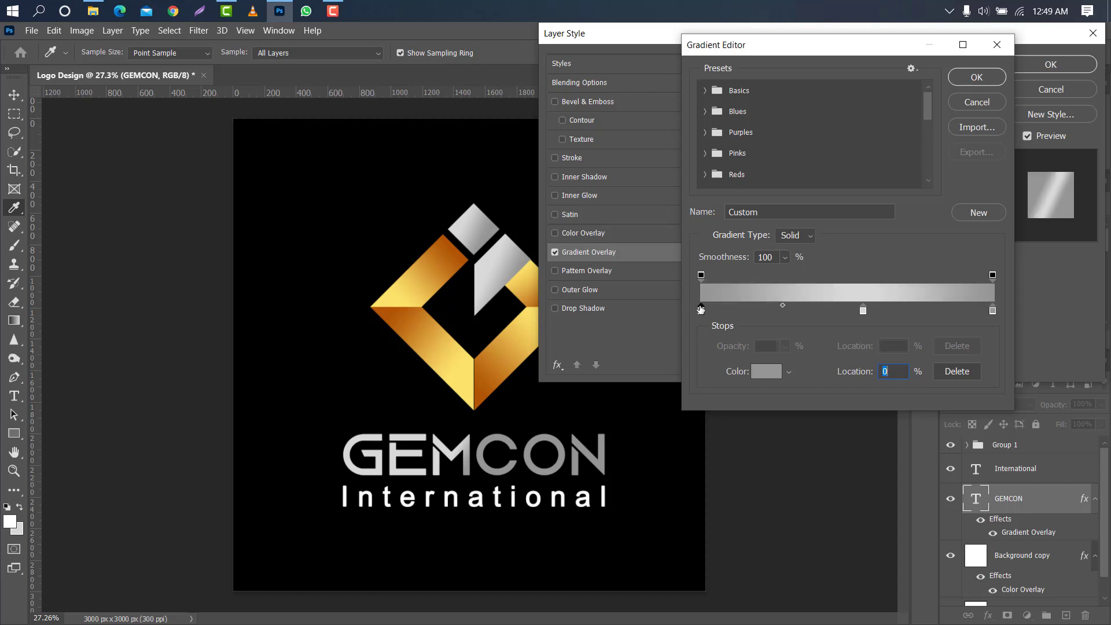
left_click(763, 373)
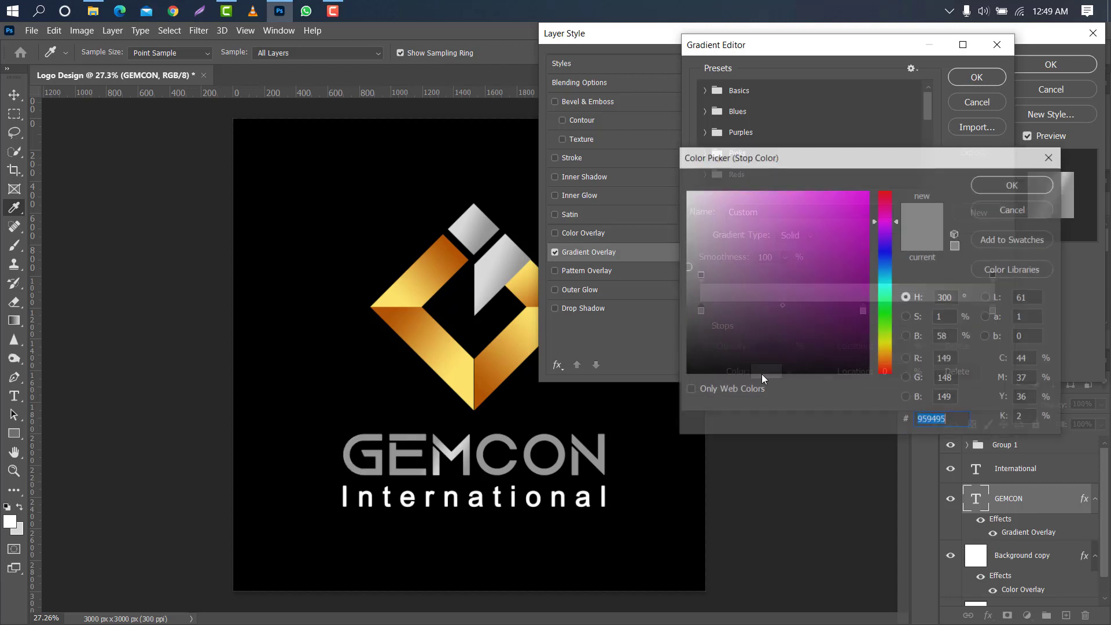
left_click(1014, 184)
left_click_drag(864, 313, 852, 311)
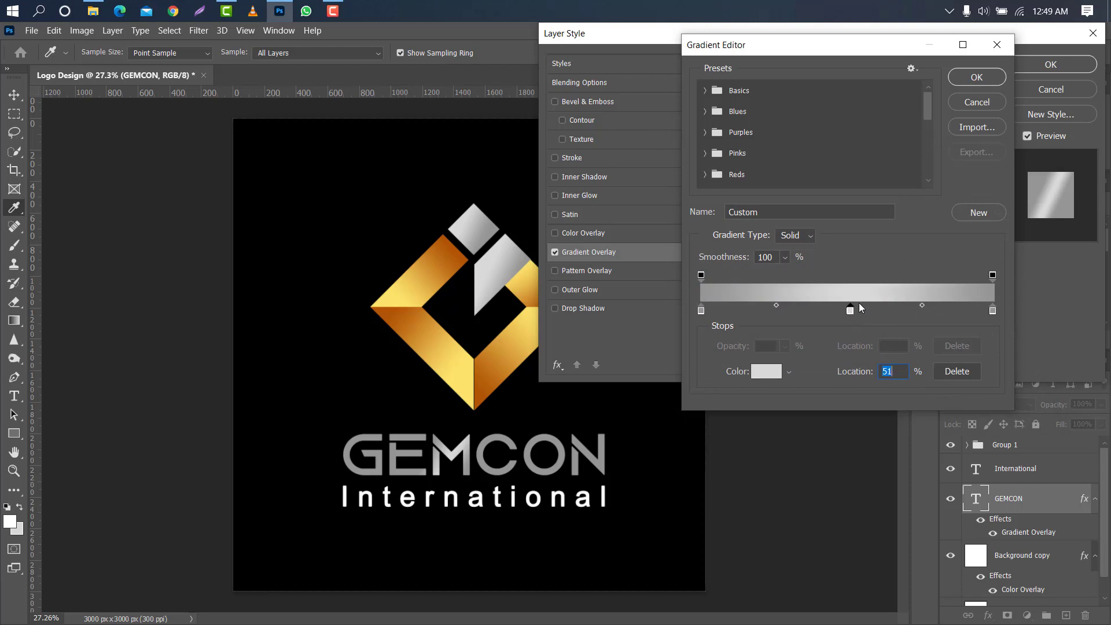
left_click(977, 77)
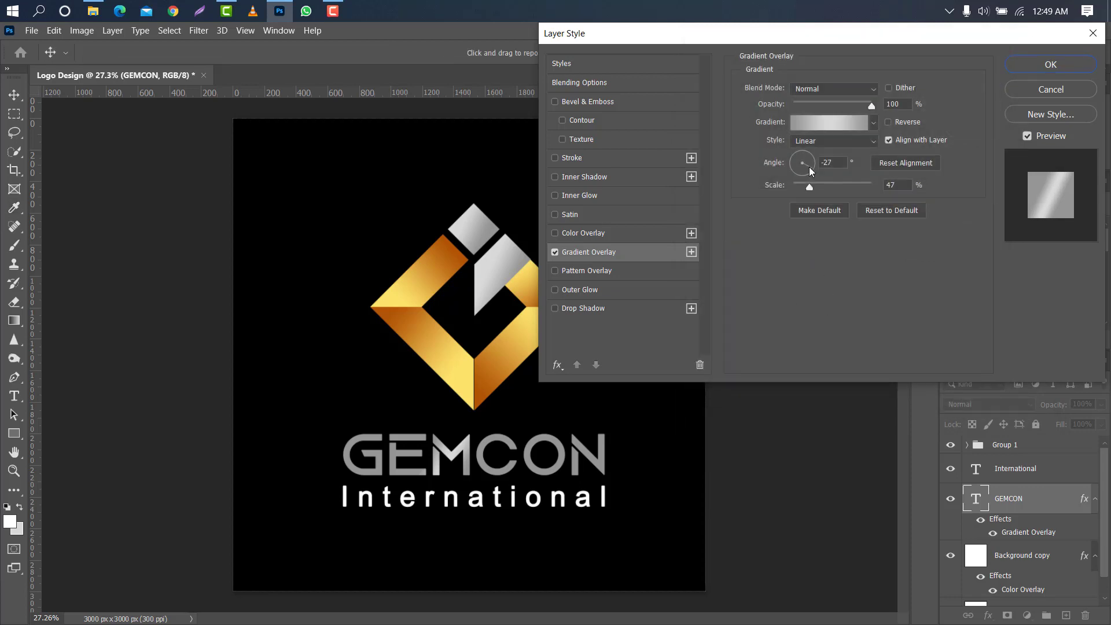
Set the GEMCON gradient overlay's angle to 90° and its scale to 63%, and apply the layer style.
left_click_drag(810, 170, 804, 155)
double_click(825, 162)
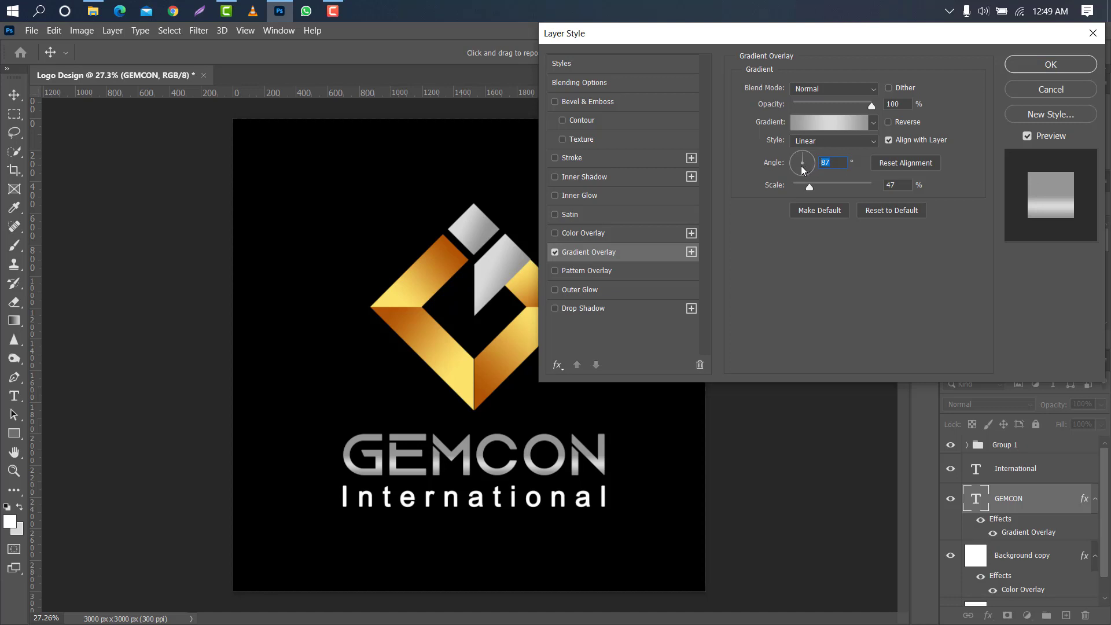
type("90")
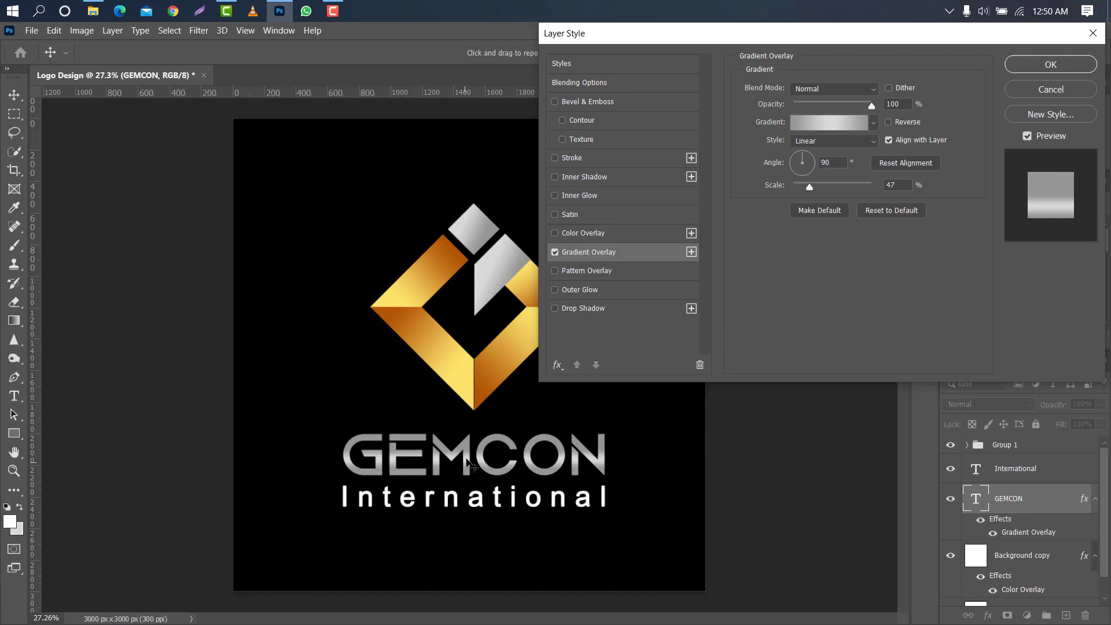
left_click(469, 463)
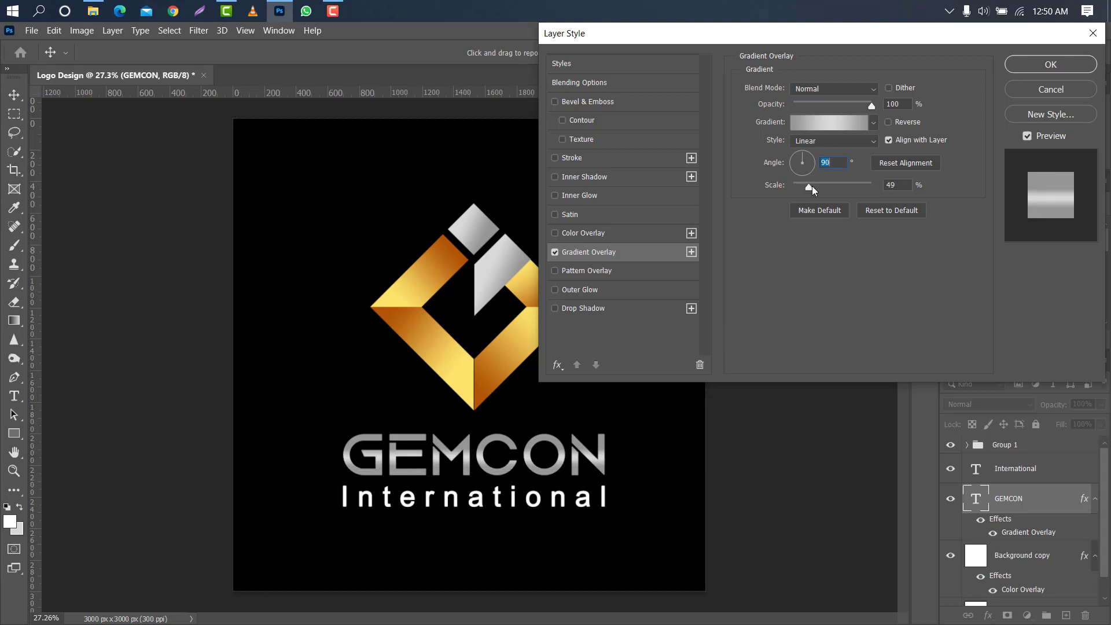
left_click_drag(811, 186, 820, 185)
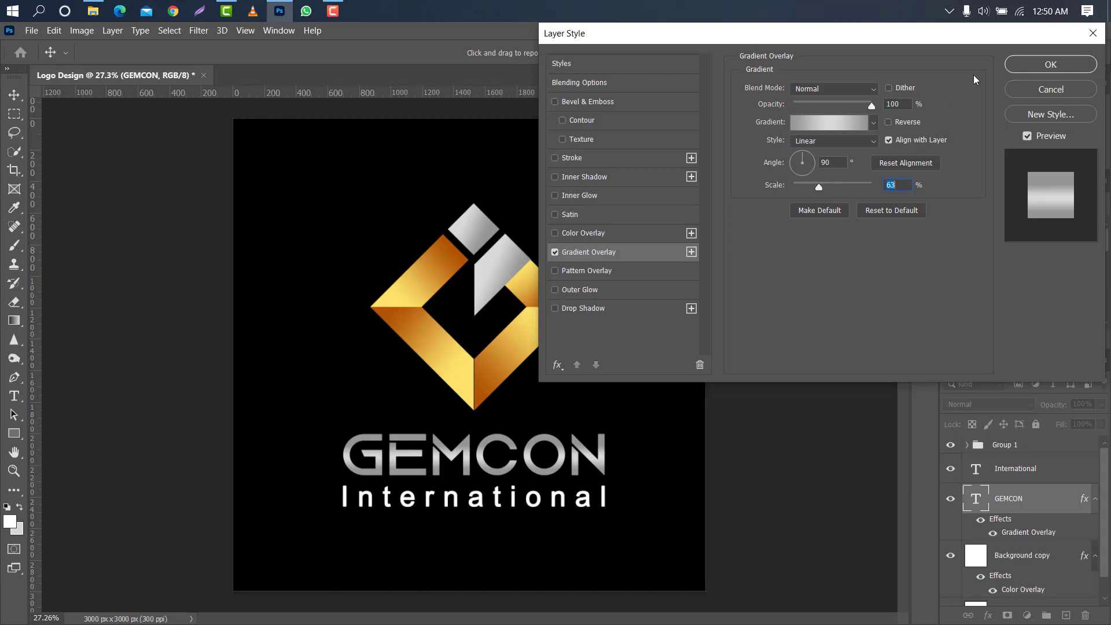
left_click(1019, 65)
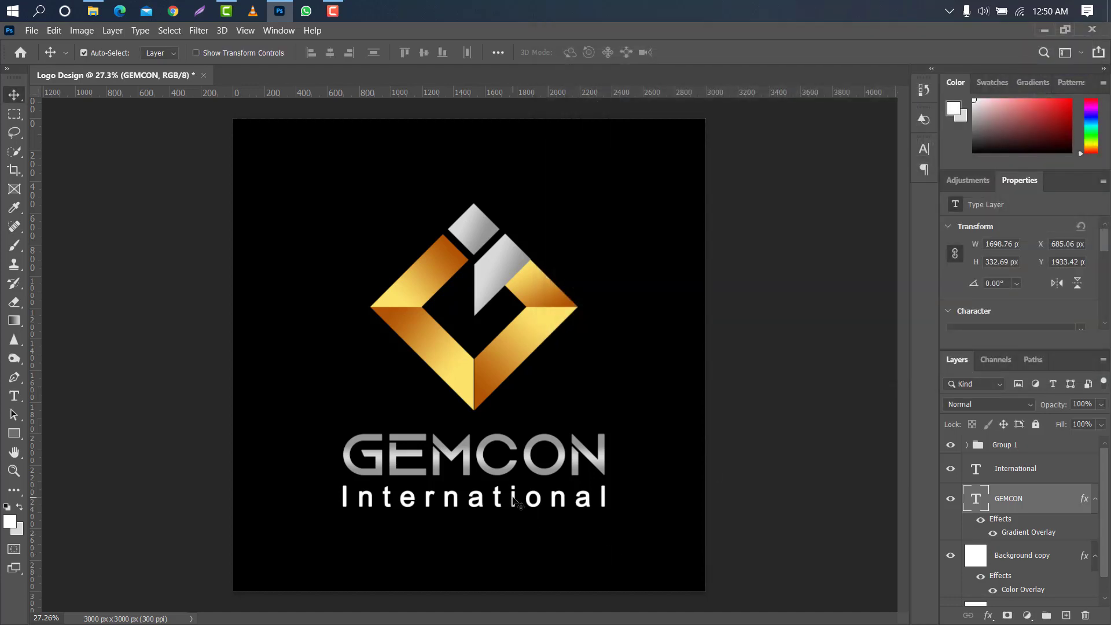
Add a Gradient Overlay to the International text layer and set its first stop to light gold fce26a, sampled from the diamond.
left_click(562, 501)
double_click(1081, 474)
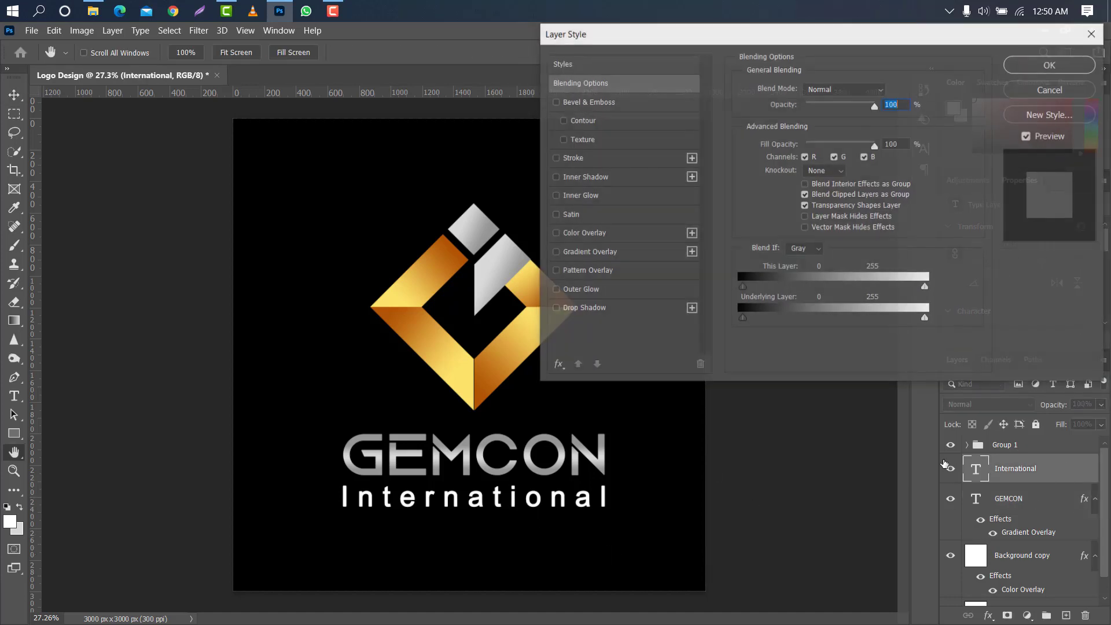
left_click(617, 252)
left_click(828, 122)
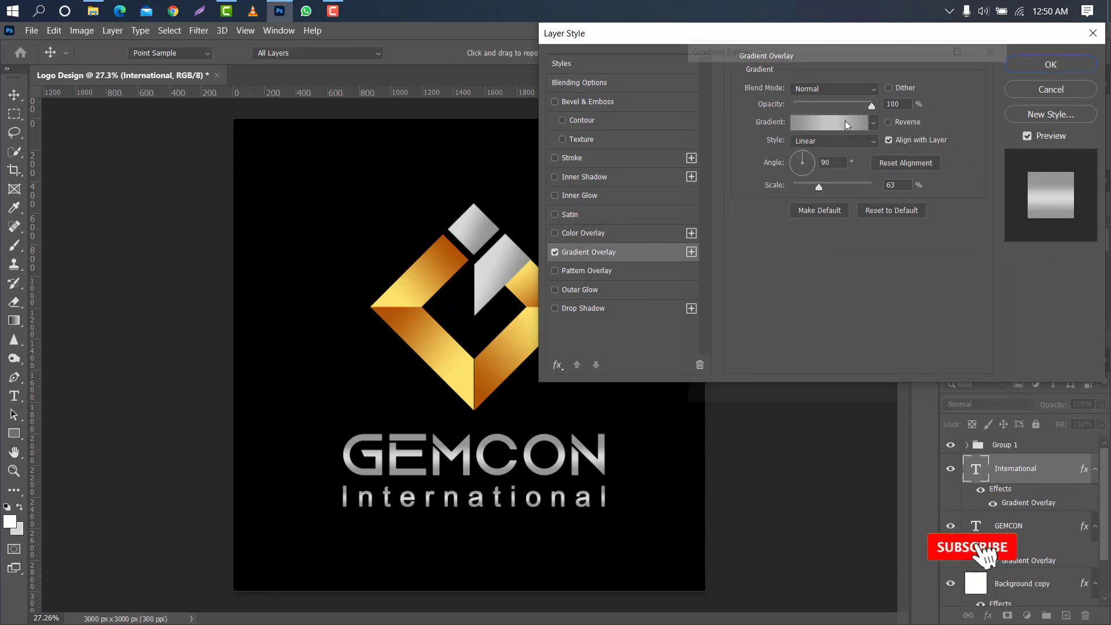
double_click(701, 311)
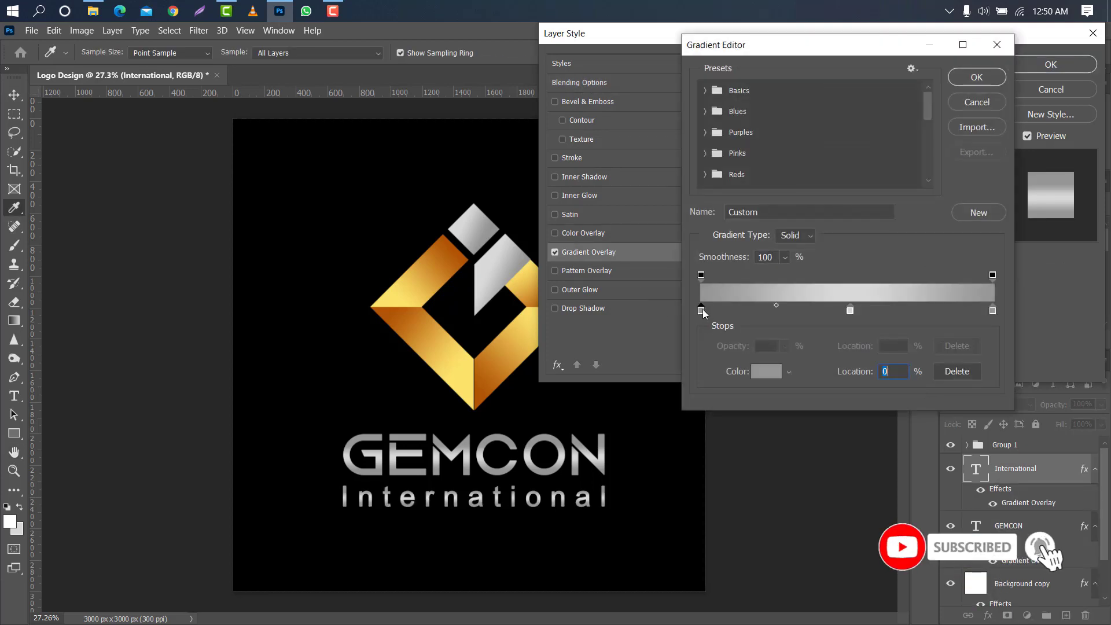
left_click(397, 295)
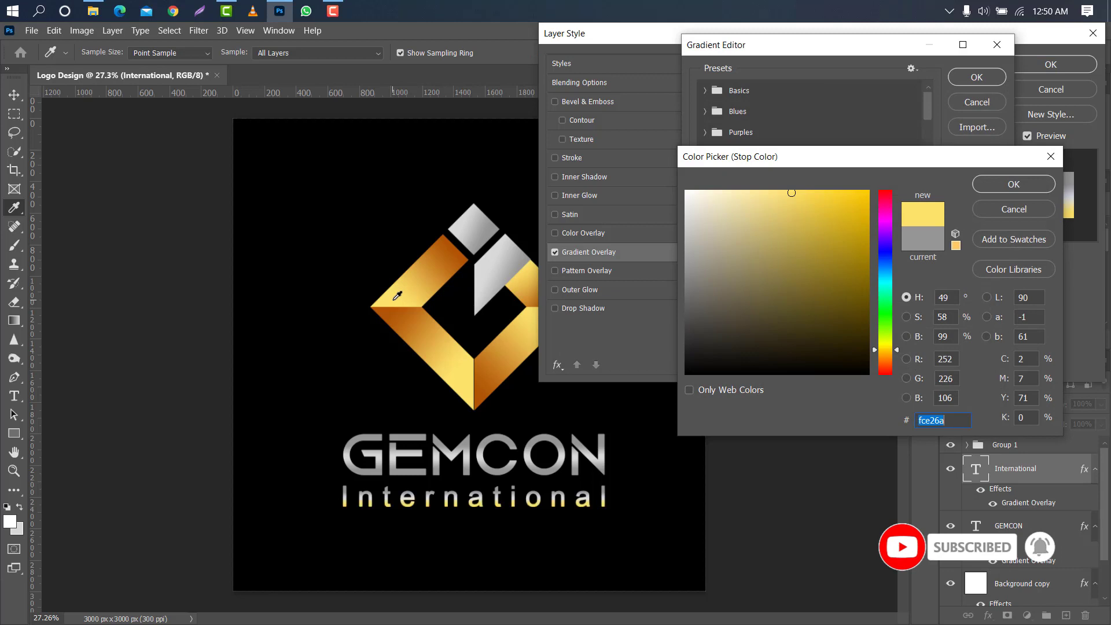
left_click(1000, 183)
Set the International gradient's middle stop to dark orange b05504 and its end stop to light gold fce26a, sampling both from the diamond.
left_click(849, 311)
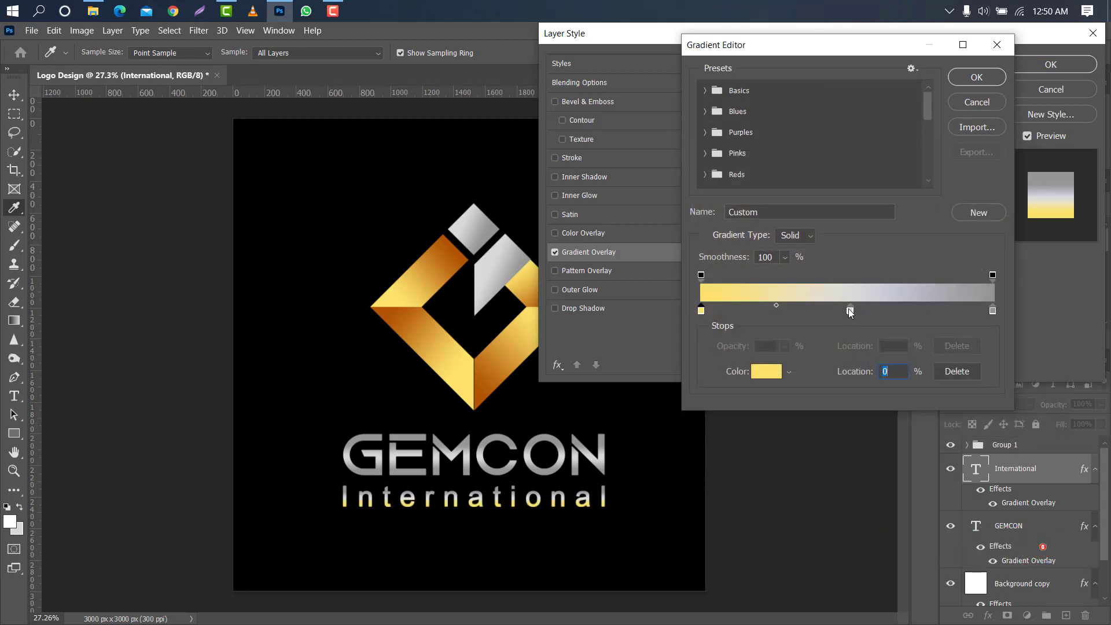
double_click(850, 310)
left_click(469, 257)
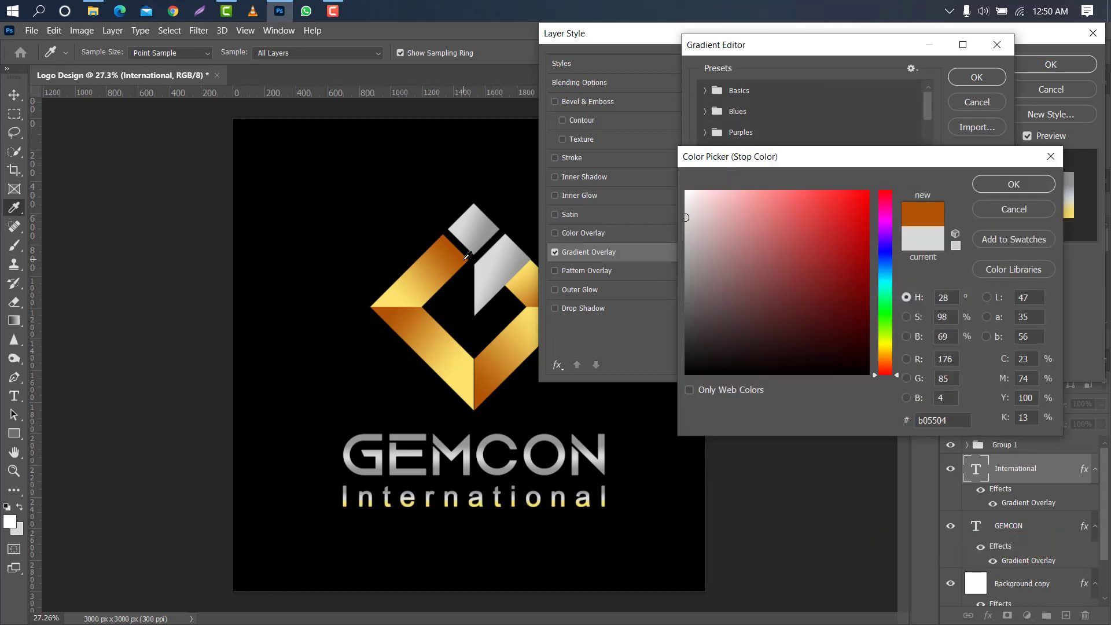
left_click(983, 185)
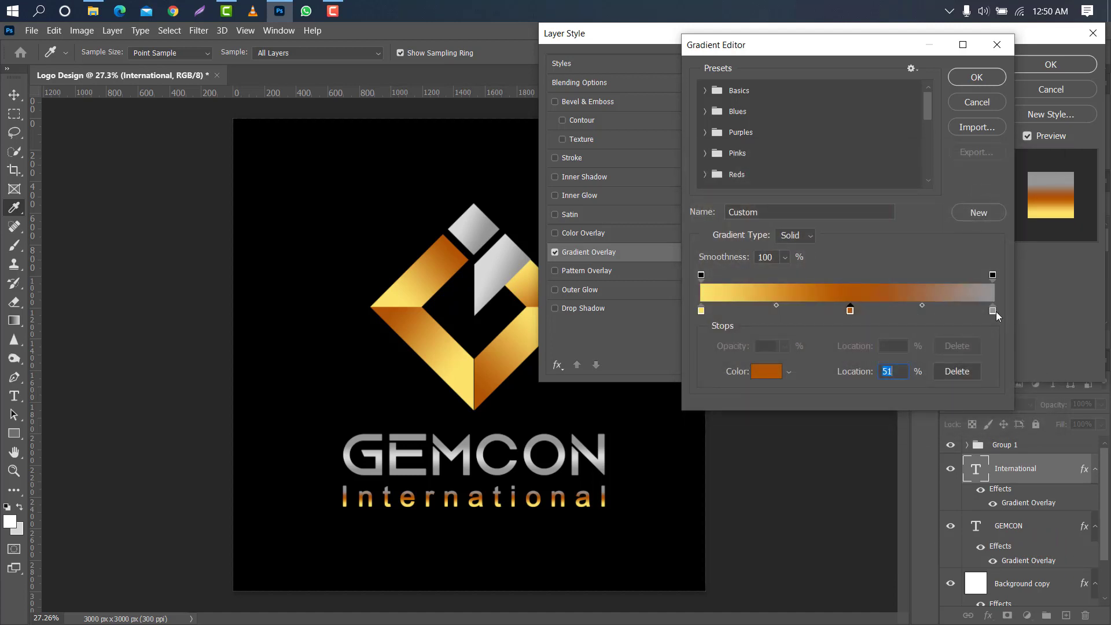
left_click(993, 311)
double_click(992, 310)
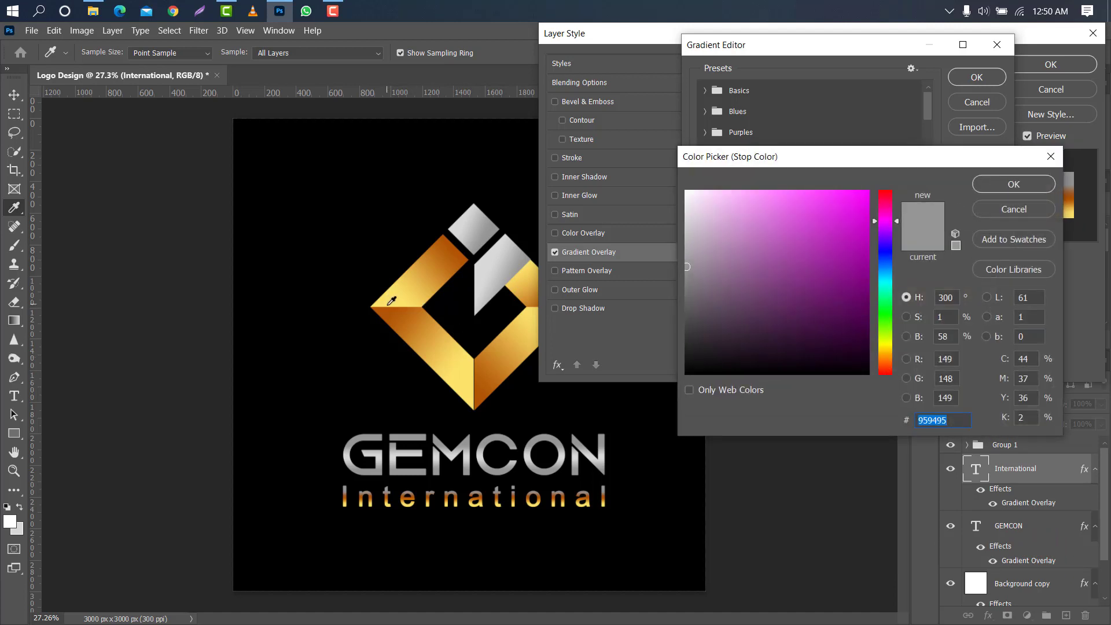
left_click(386, 300)
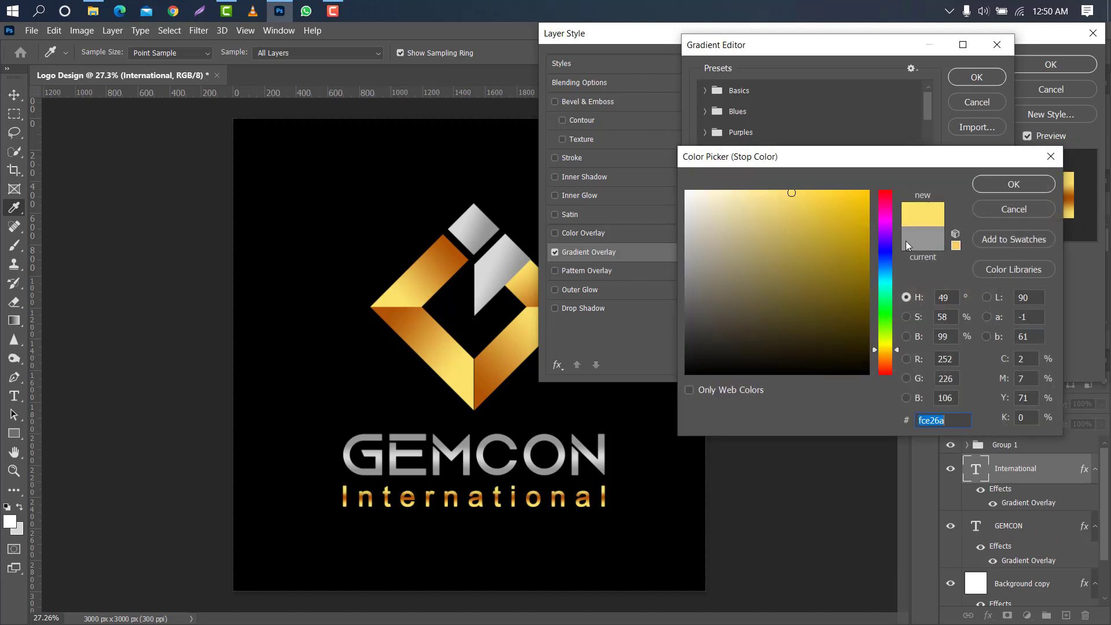
left_click(1018, 186)
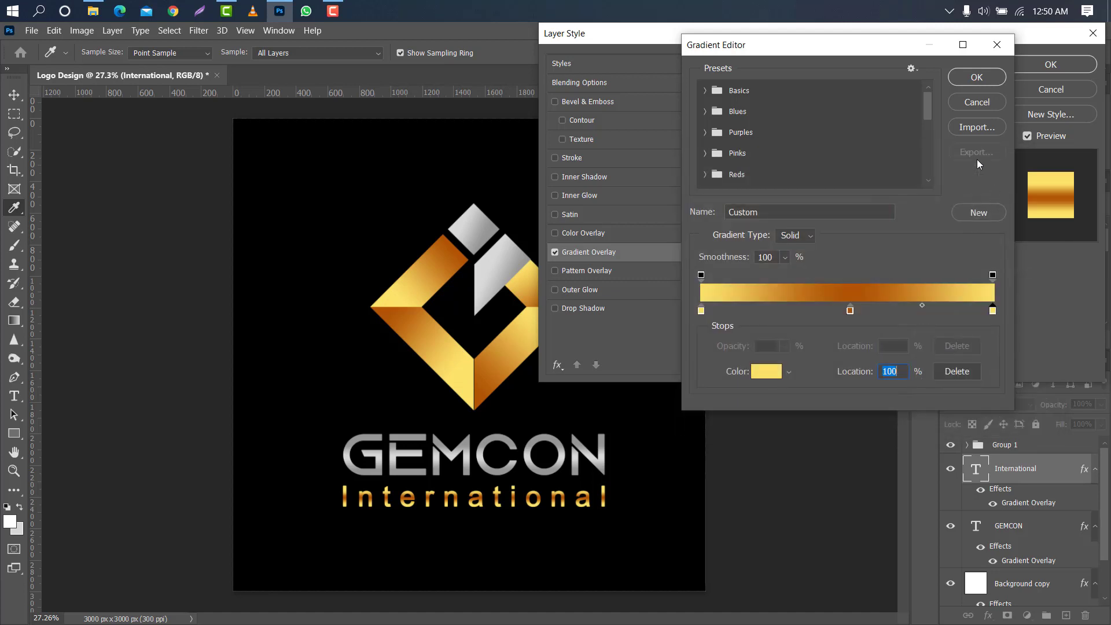
left_click(970, 79)
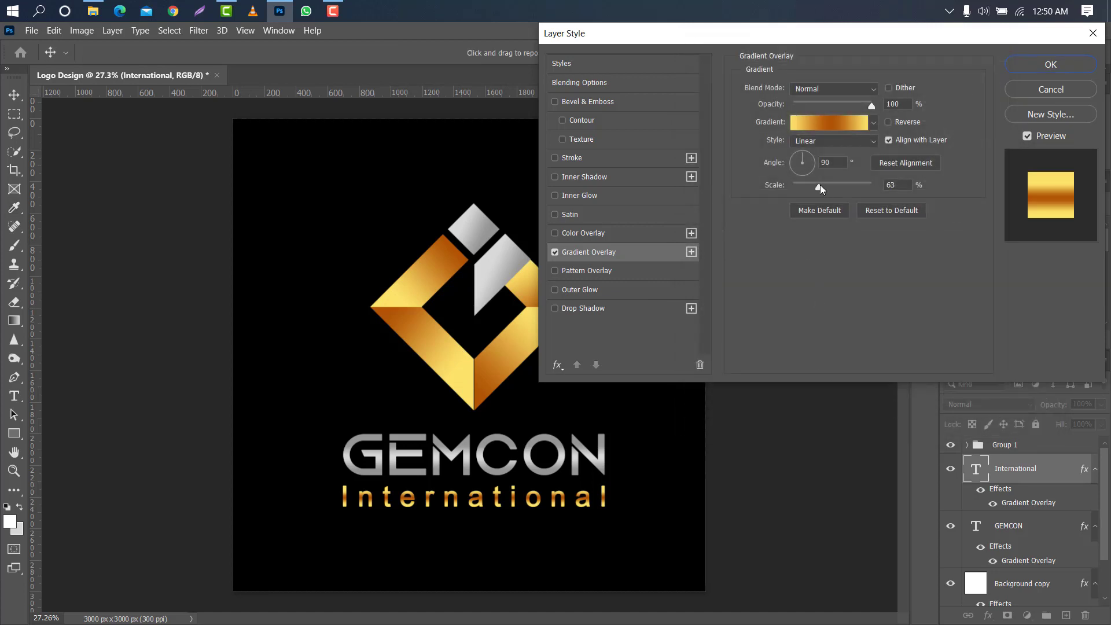
Set the International gradient overlay's scale to 51% and apply the layer style.
left_click_drag(821, 185, 813, 186)
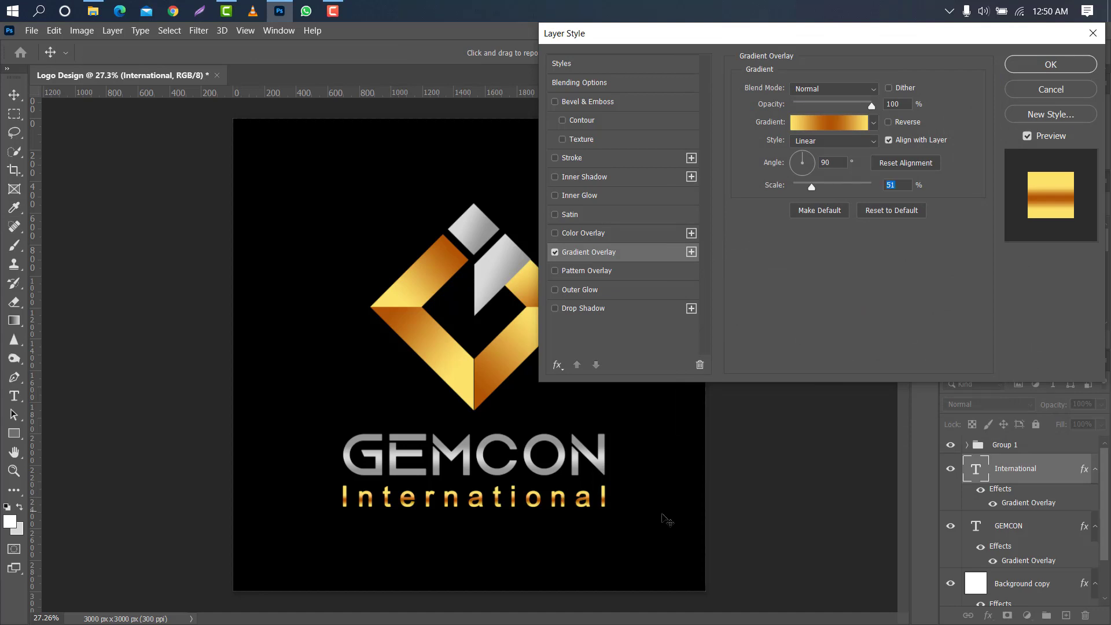
left_click(1023, 72)
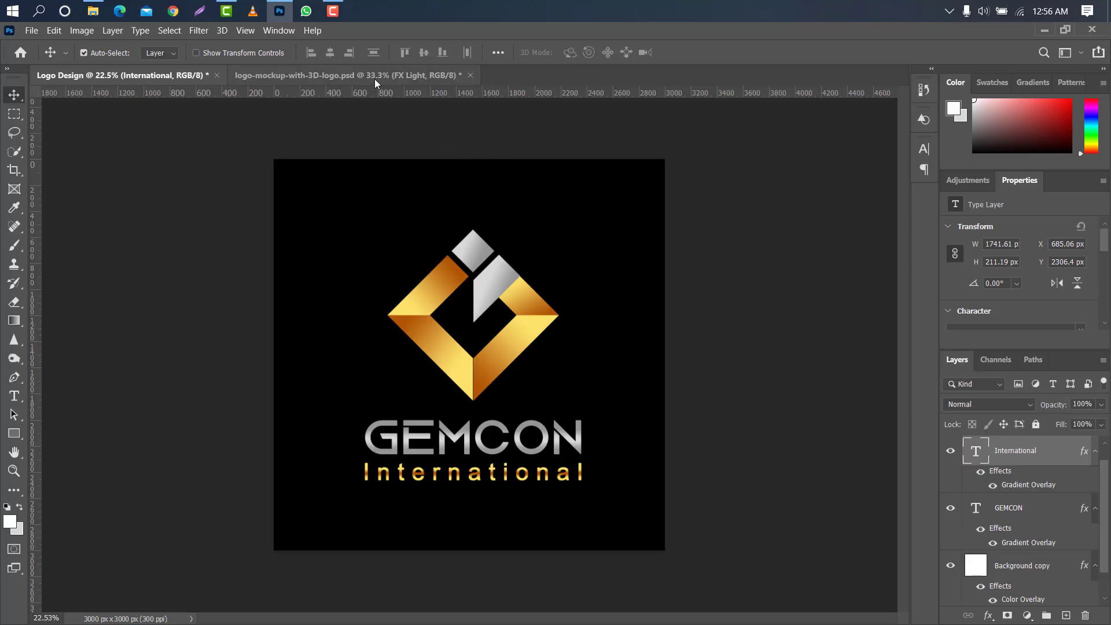
Switch to logo-mockup-with-3D-logo.psd and open the contents of its Double Click to Change Logo smart object.
left_click(375, 80)
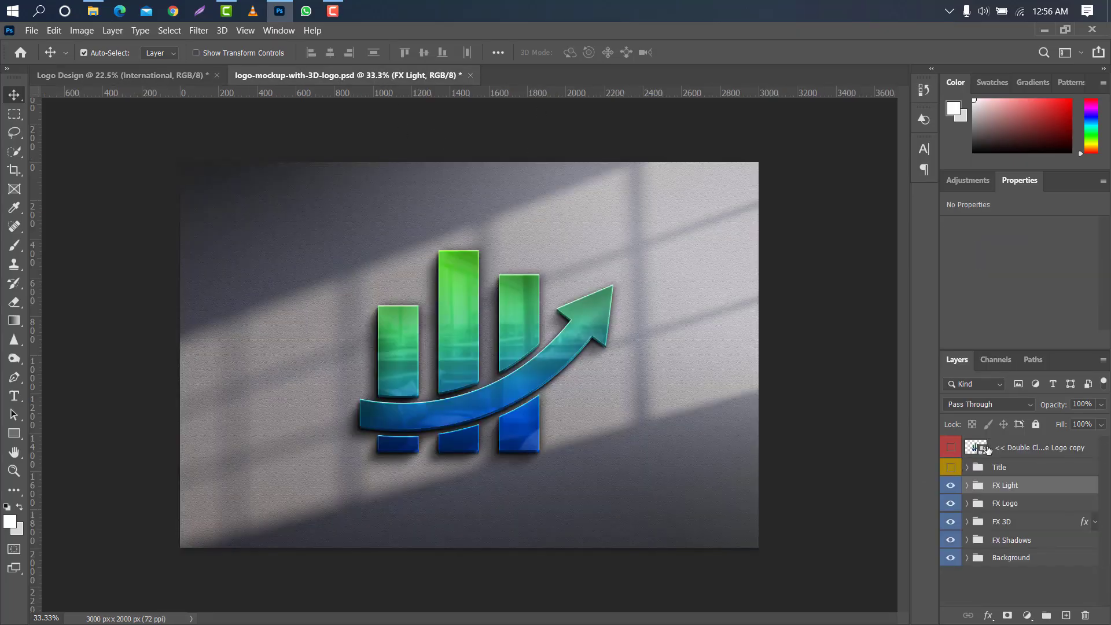
left_click(1011, 448)
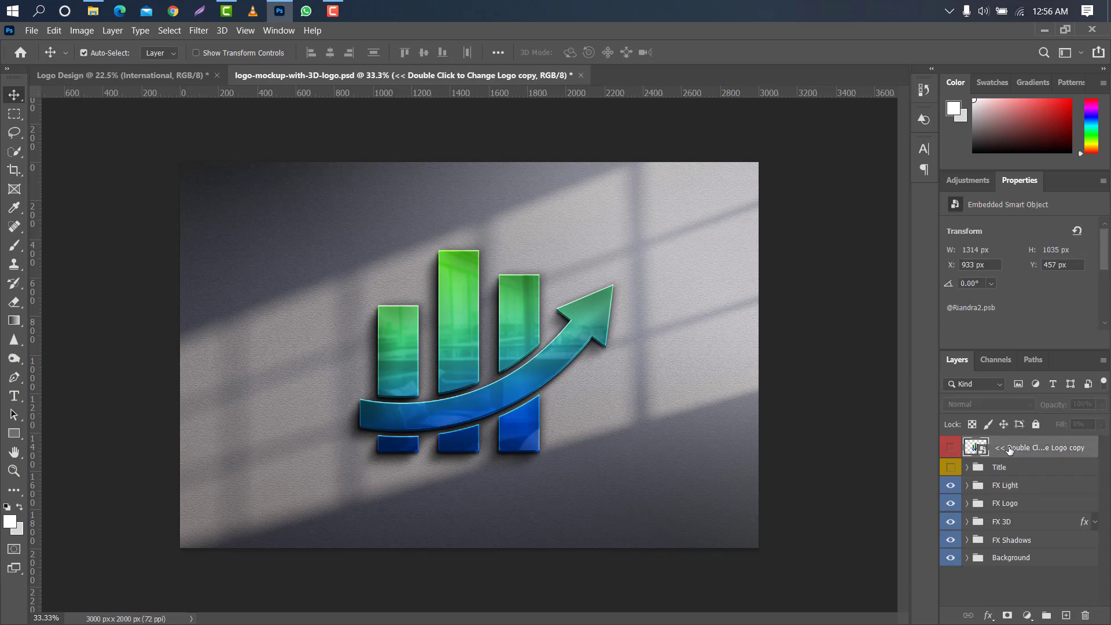
double_click(976, 447)
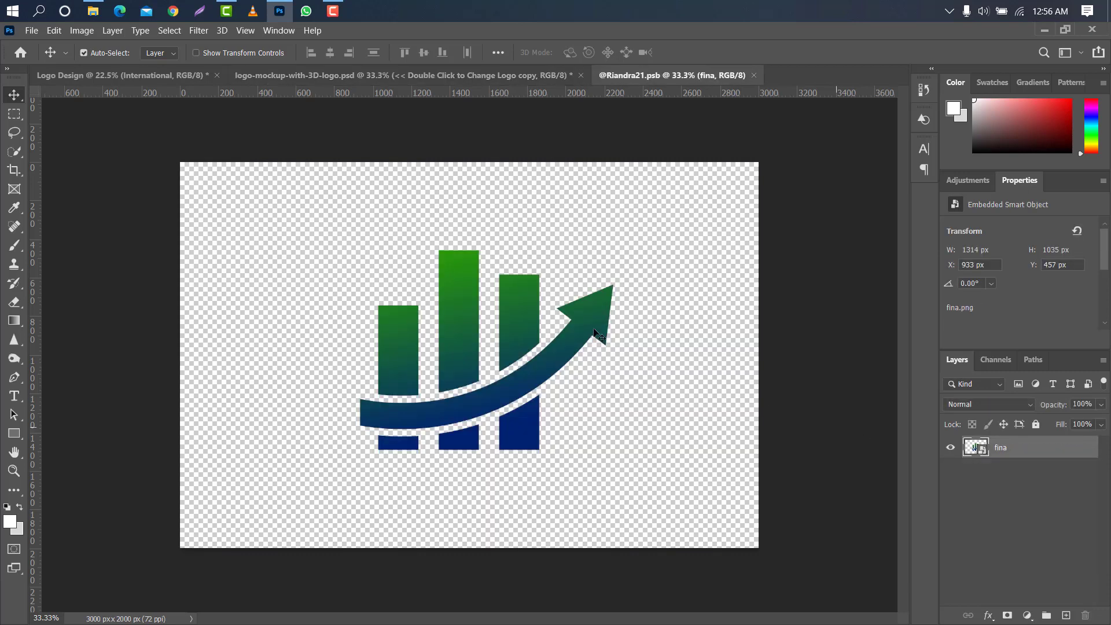
In the Logo Design document, unlock the Background layer and delete both it and the Background copy layer.
left_click(155, 80)
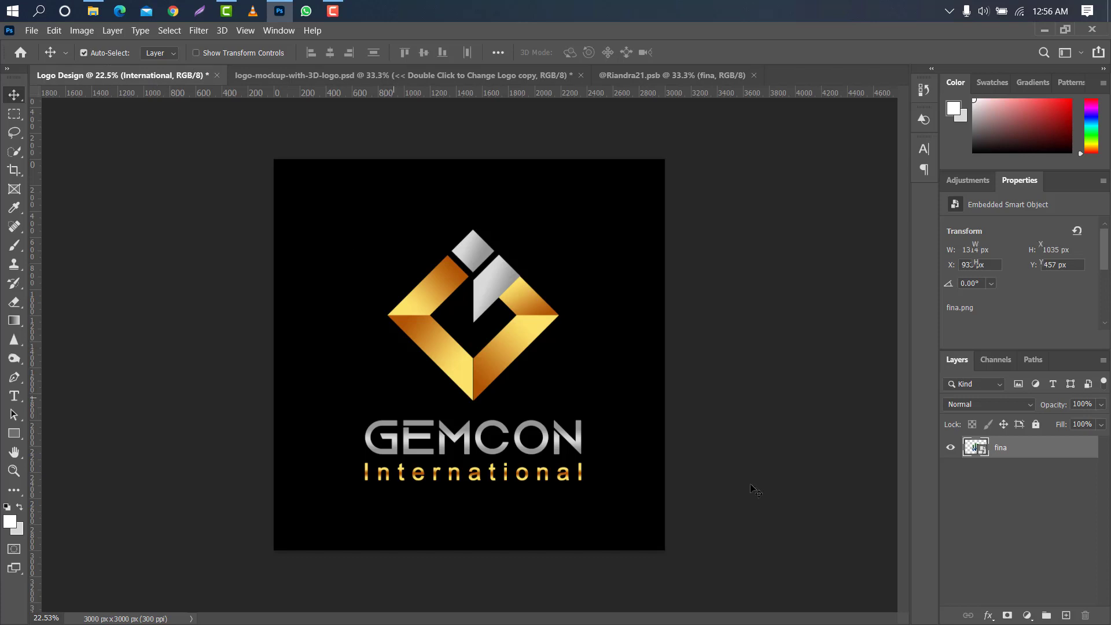
left_click_drag(1106, 484, 1107, 549)
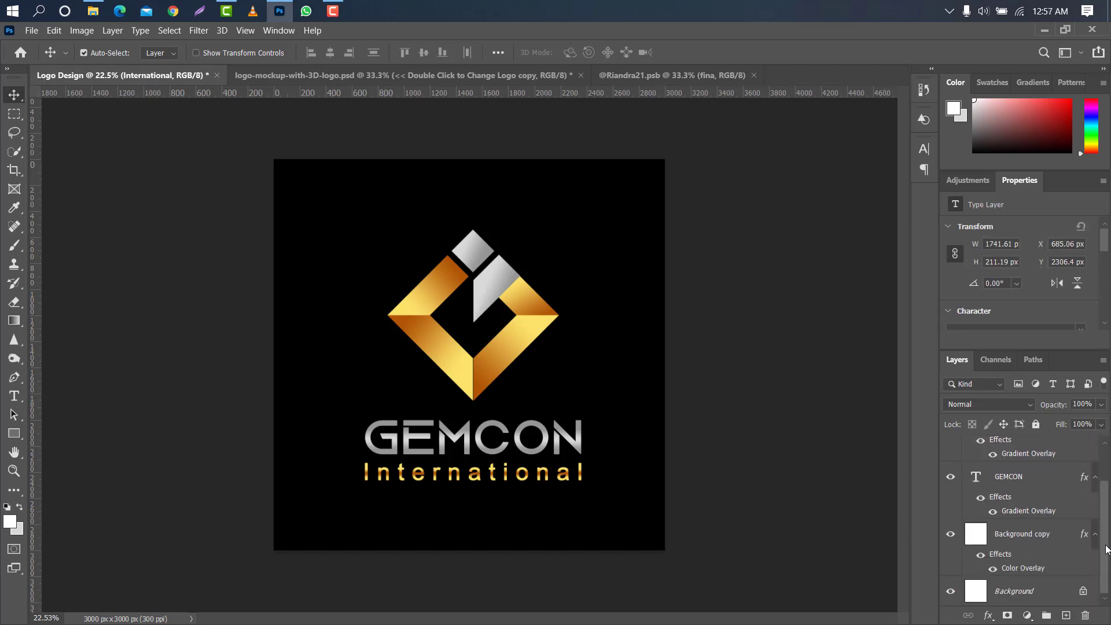
left_click(1083, 592)
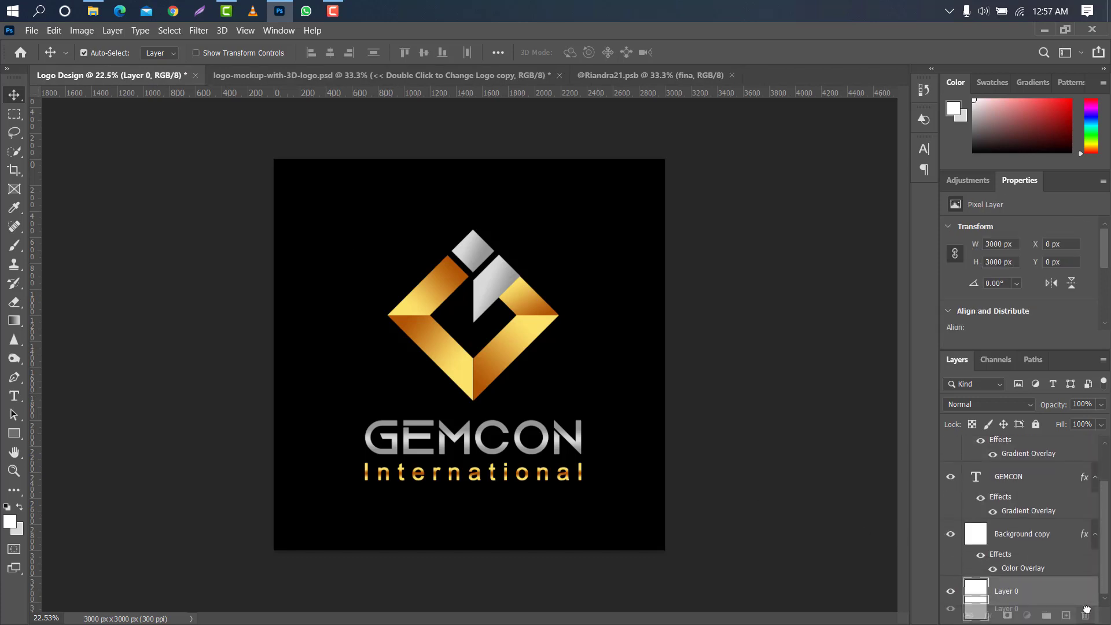
left_click(1072, 563)
left_click_drag(1073, 563, 1086, 614)
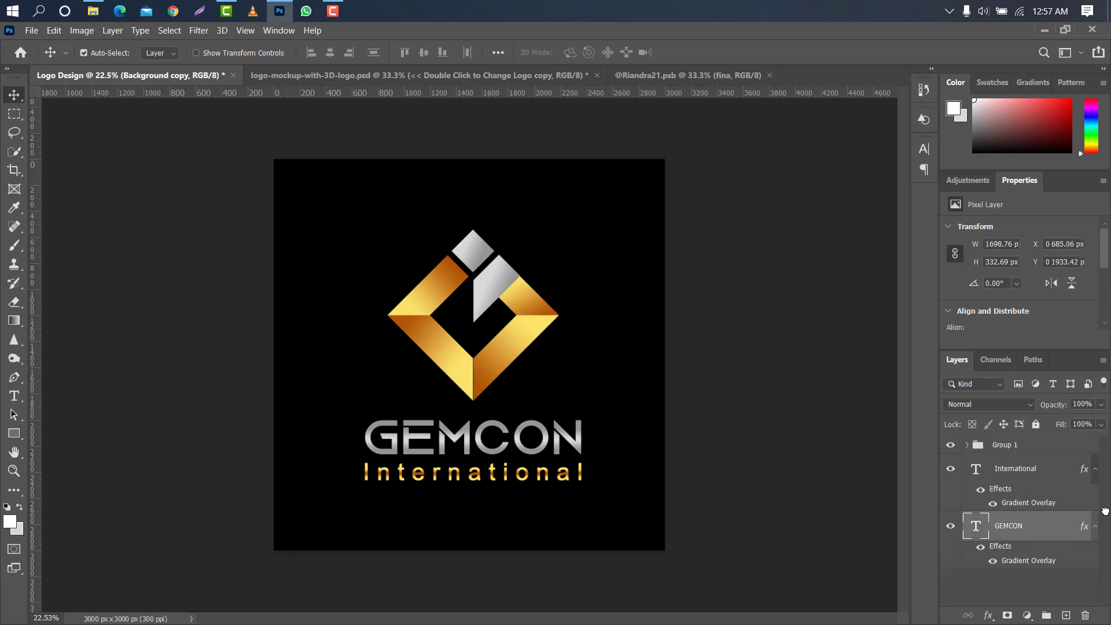
Stamp all visible logo layers into a new layer above Group 1 and copy it into the mockup's smart object document.
left_click(1041, 448)
key("ctrl+alt+shift+e")
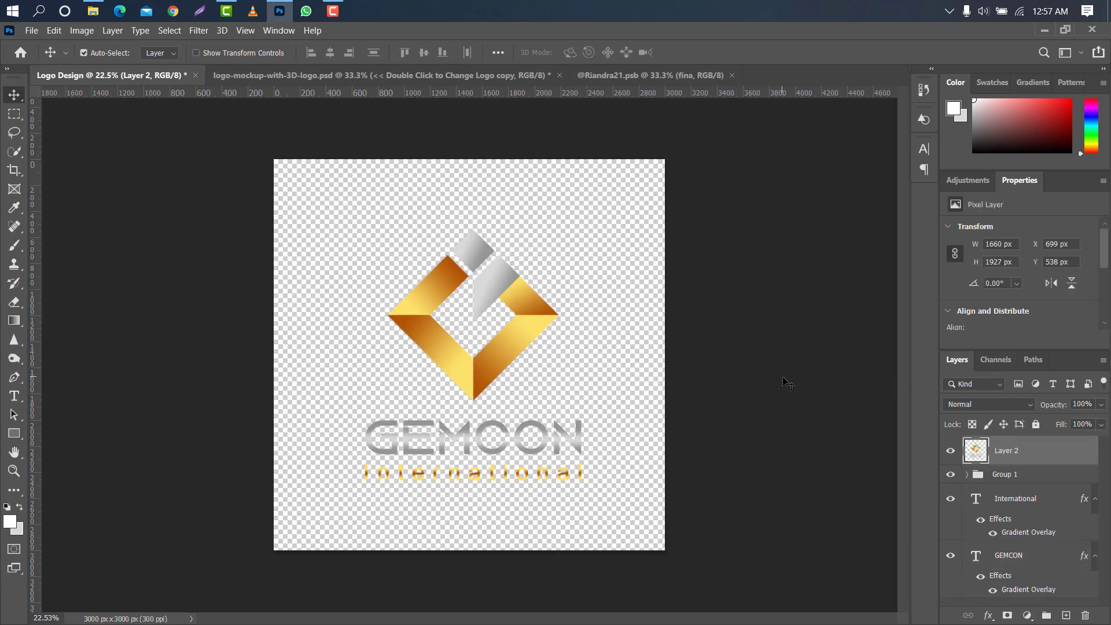
left_click_drag(524, 302, 502, 354)
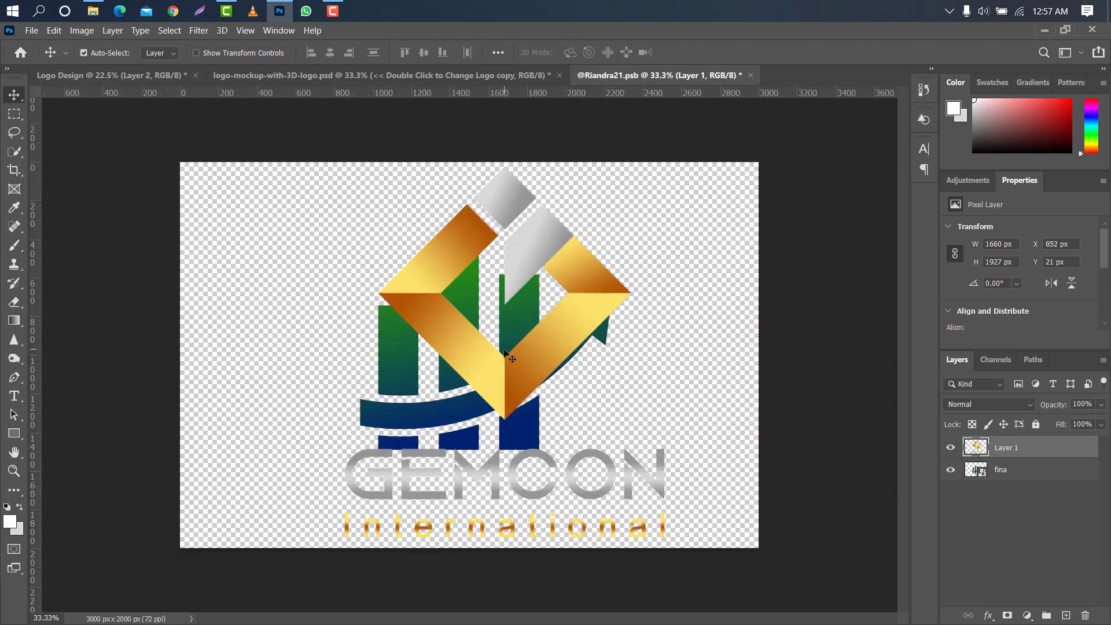
Scale the pasted GEMCON logo to about 58% and position it over the original chart logo.
key("ctrl+t")
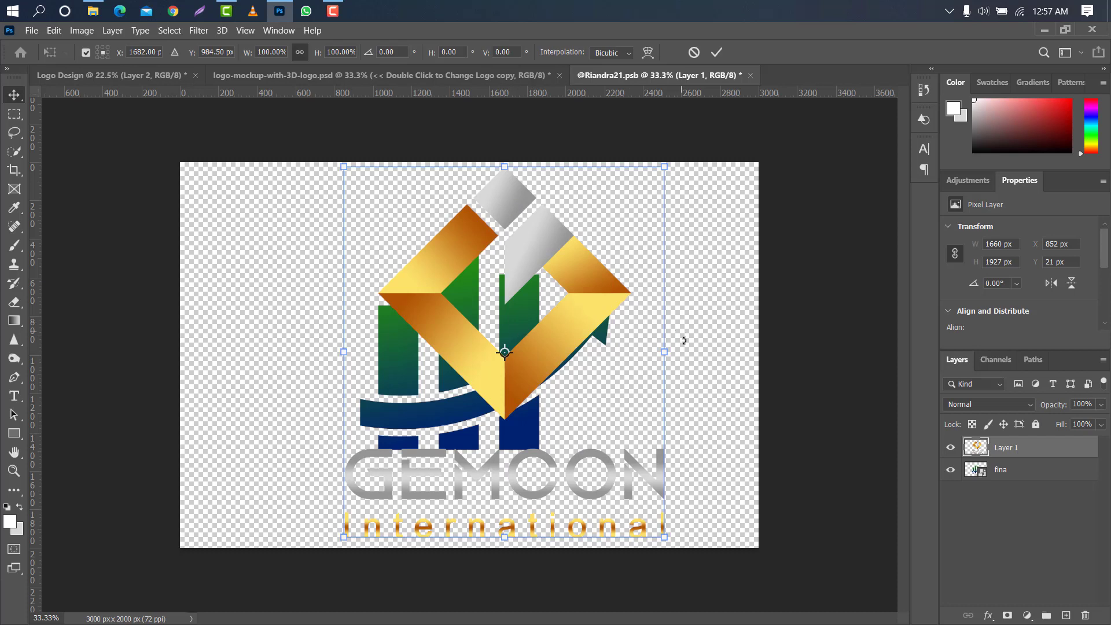
left_click_drag(658, 352, 546, 352)
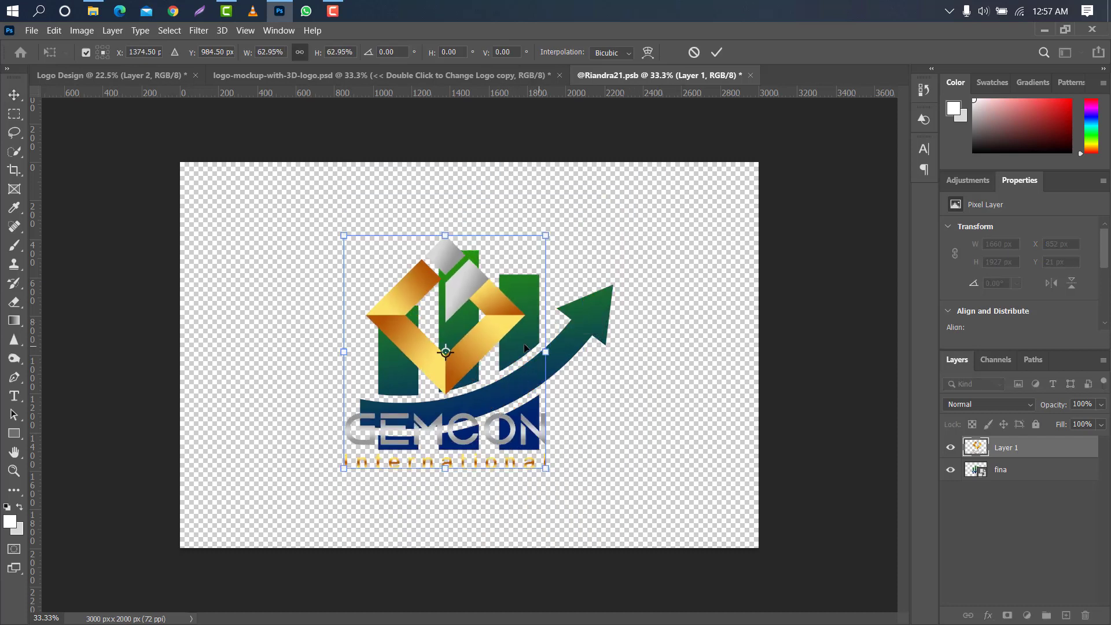
left_click_drag(489, 298, 505, 297)
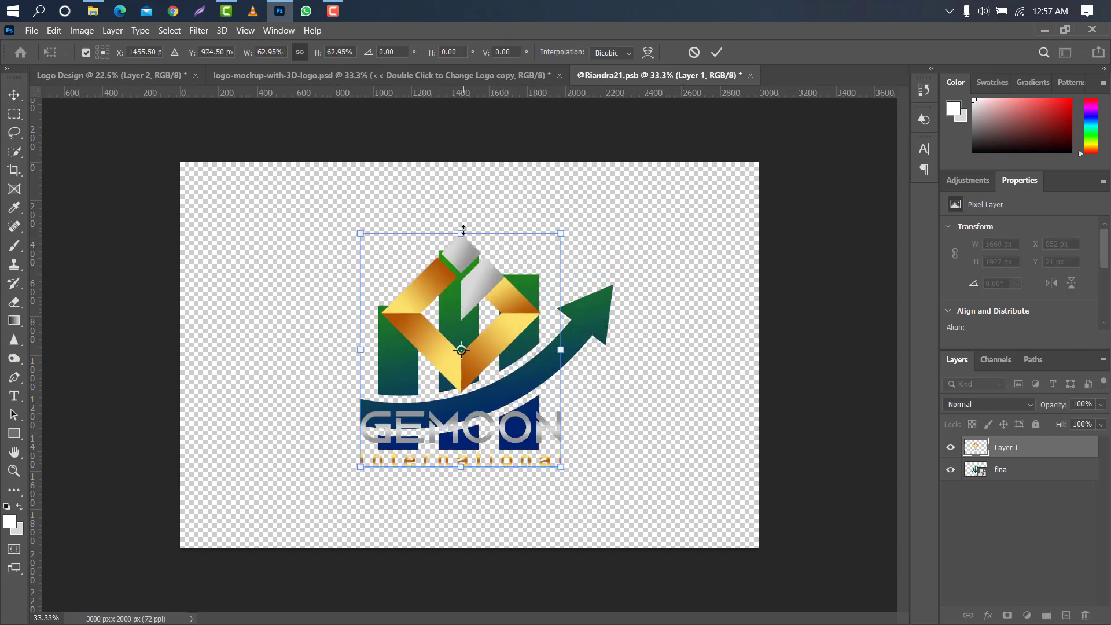
left_click_drag(463, 234, 464, 251)
left_click_drag(503, 314, 502, 310)
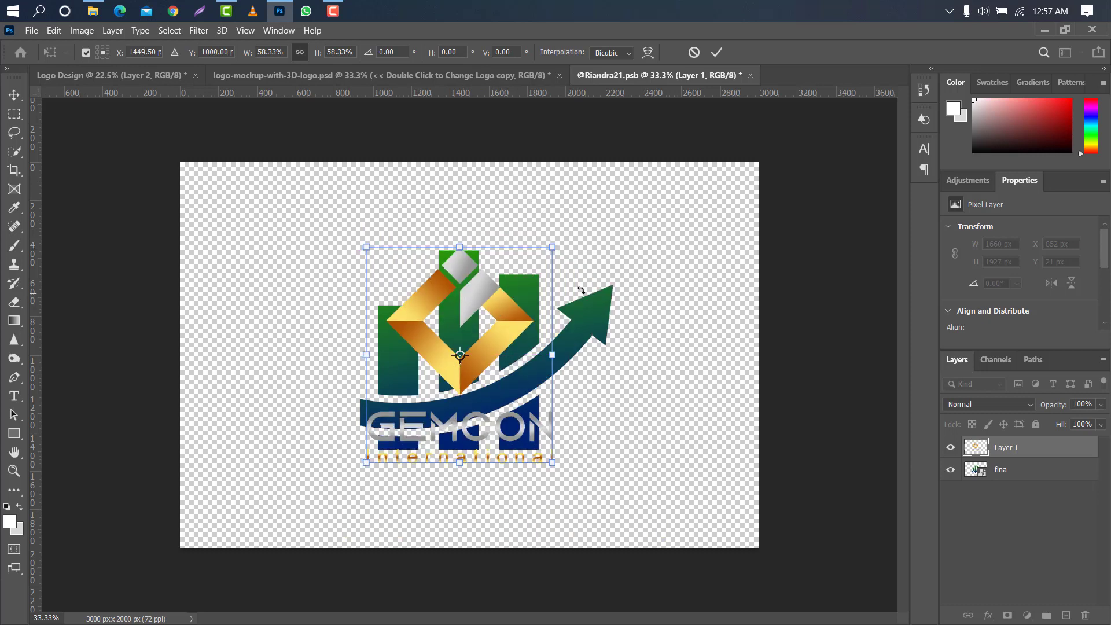
left_click(715, 52)
Hide the original fina layer, close the smart object with its changes saved, and return to the logo mockup document.
left_click(952, 471)
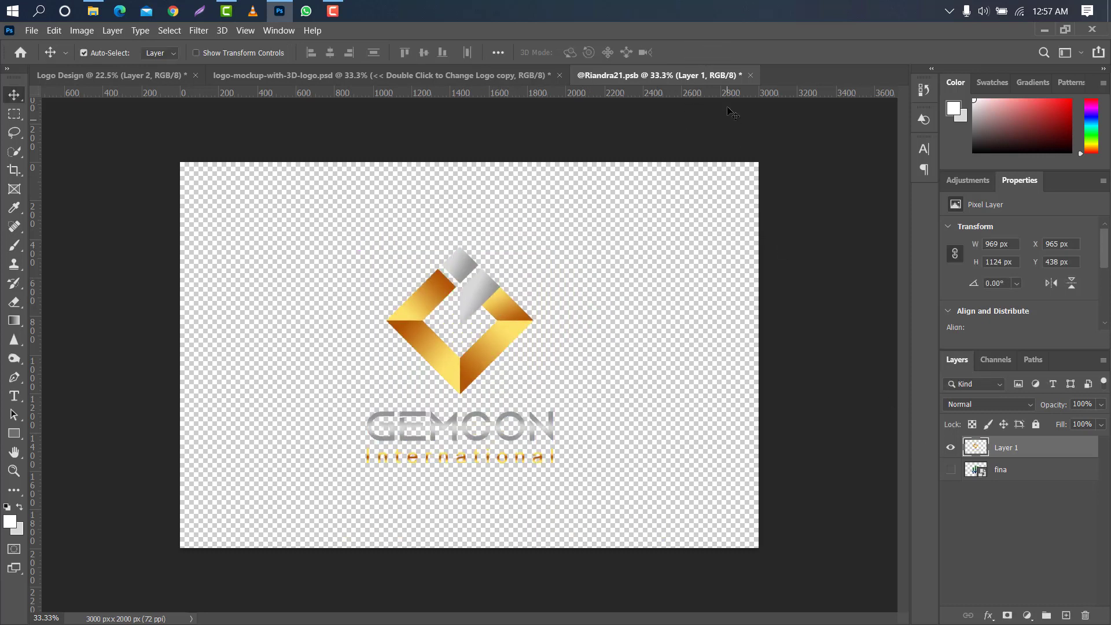
left_click(750, 75)
left_click(516, 264)
left_click(362, 76)
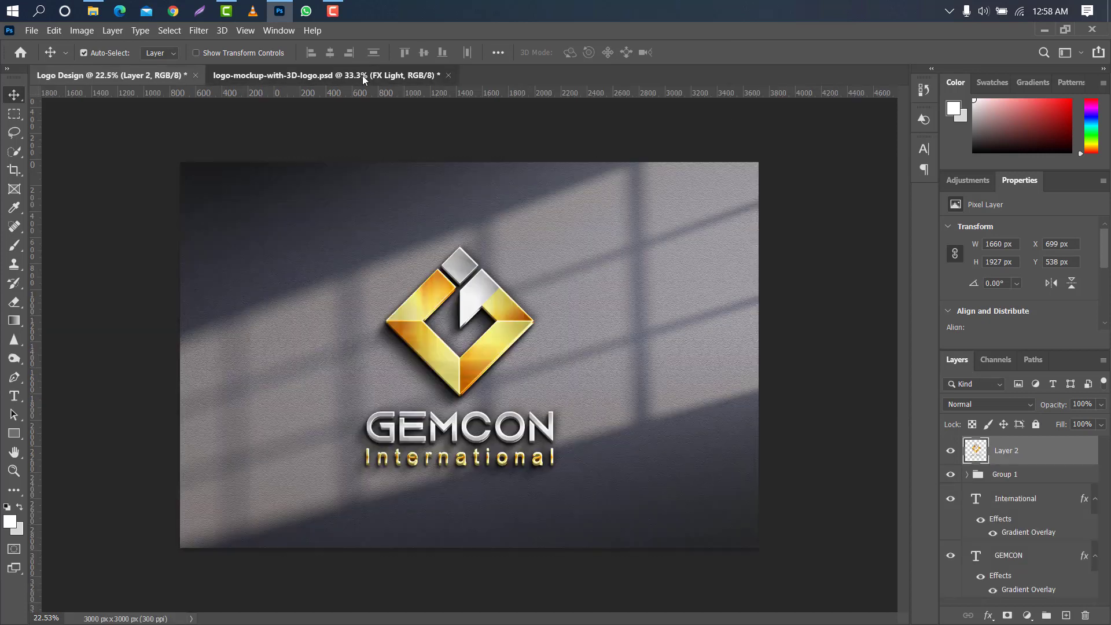